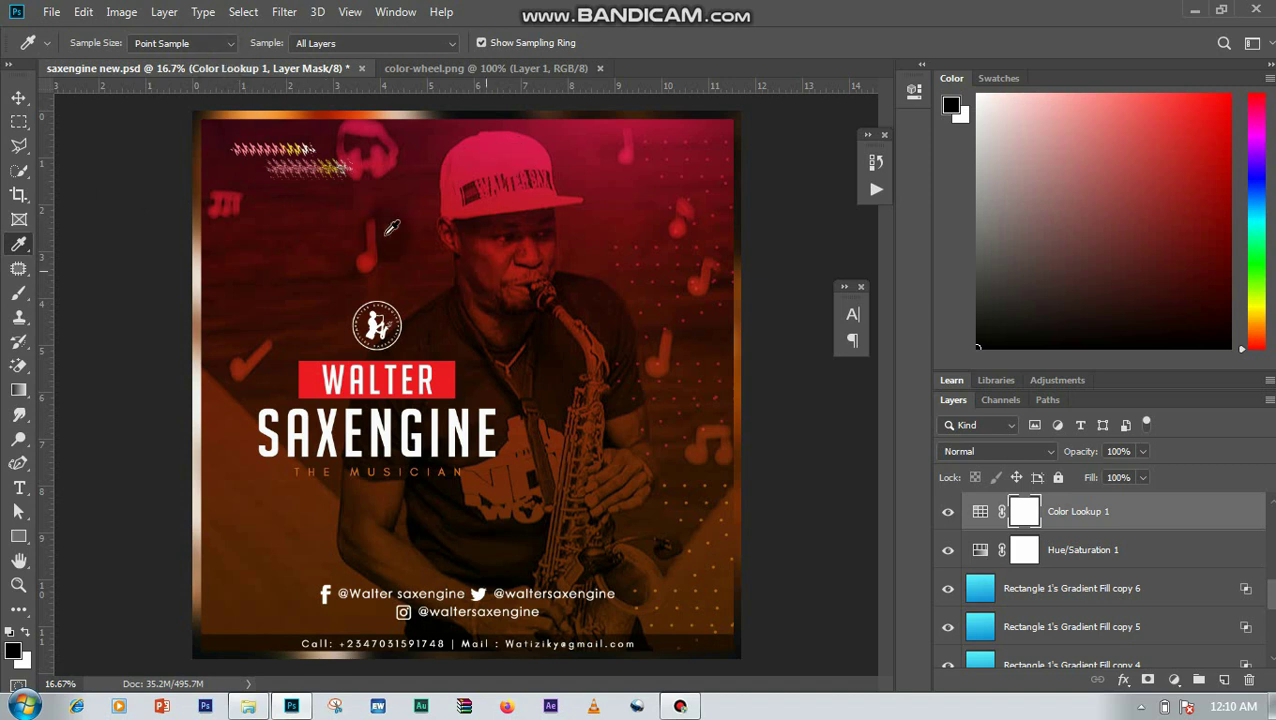
Step: Hide the design layers, including Rectangle 3, and show only the Background and IMG_7149 photo layers
click(19, 98)
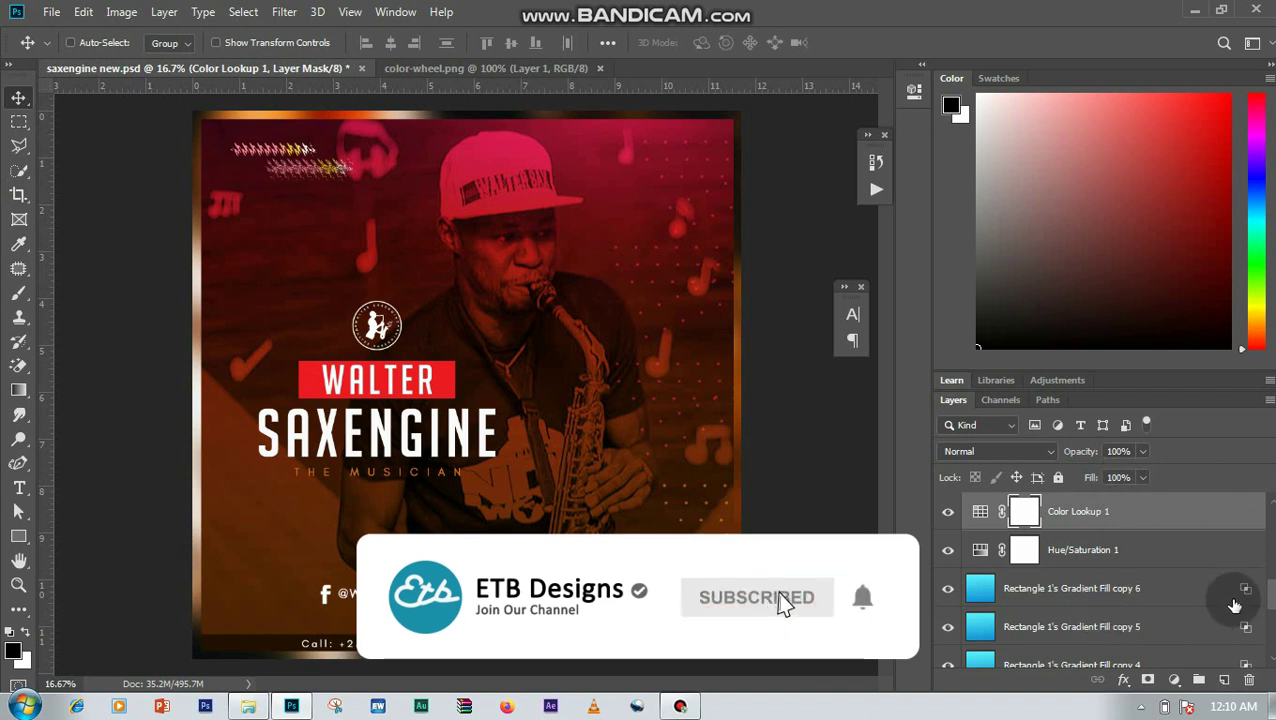
scroll(1270, 590, up, 1)
scroll(1270, 560, up, 5)
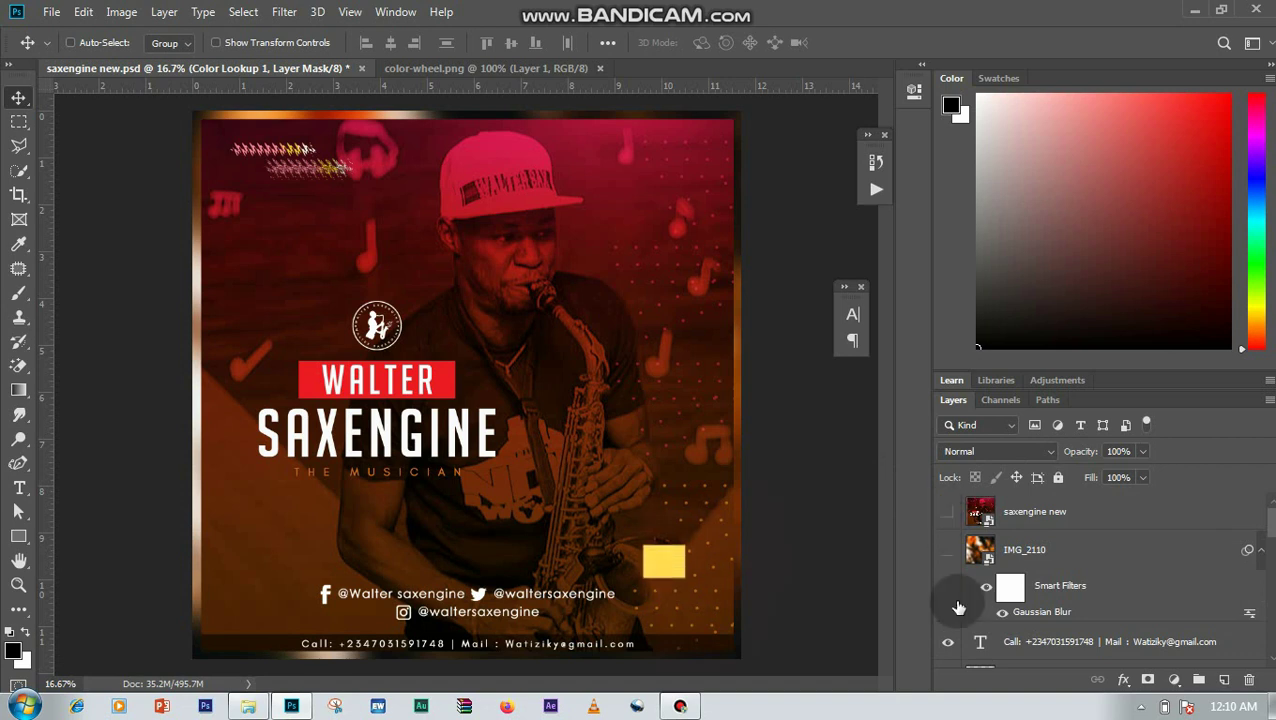
scroll(963, 601, down, 4)
scroll(1100, 580, down, 3)
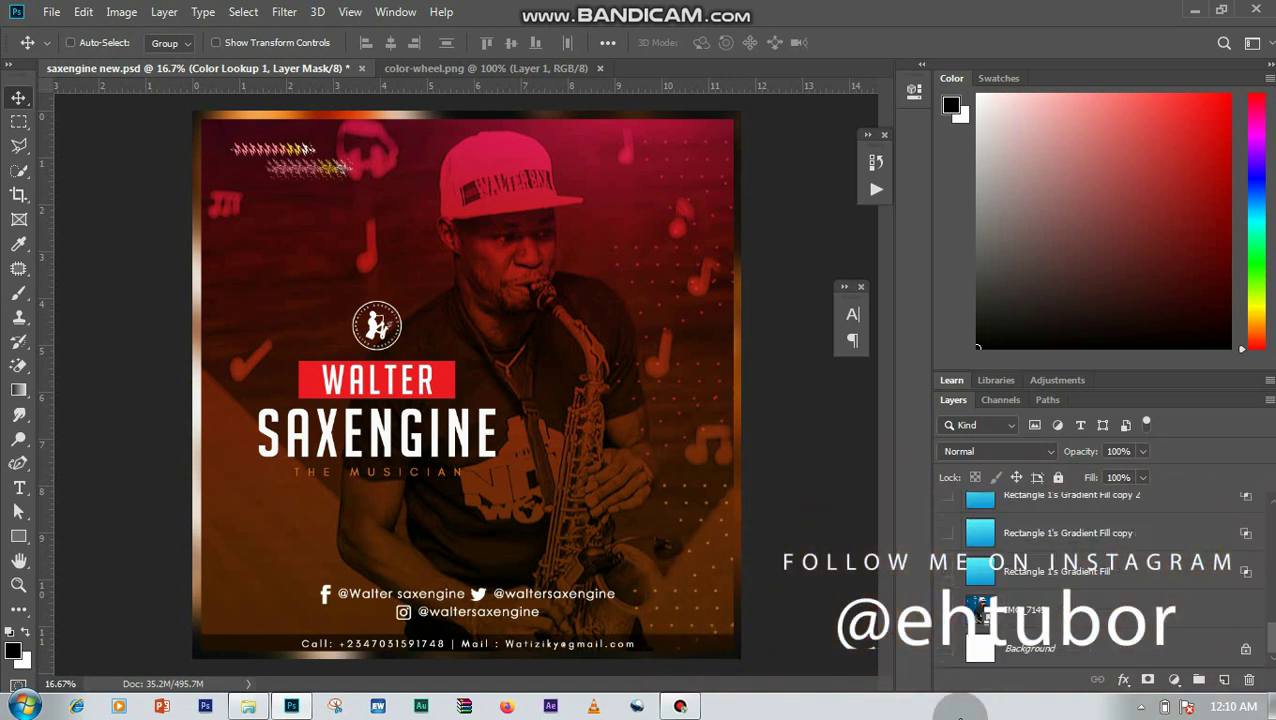
scroll(1270, 600, up, 4)
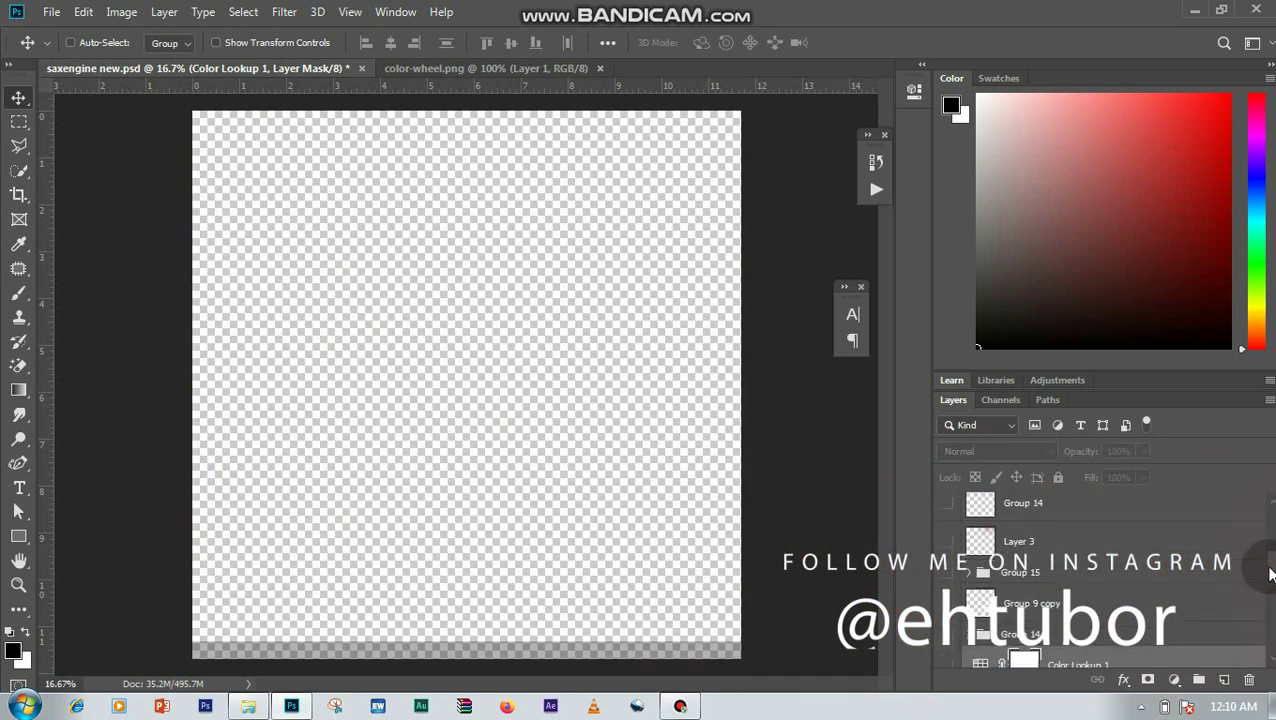
click(947, 589)
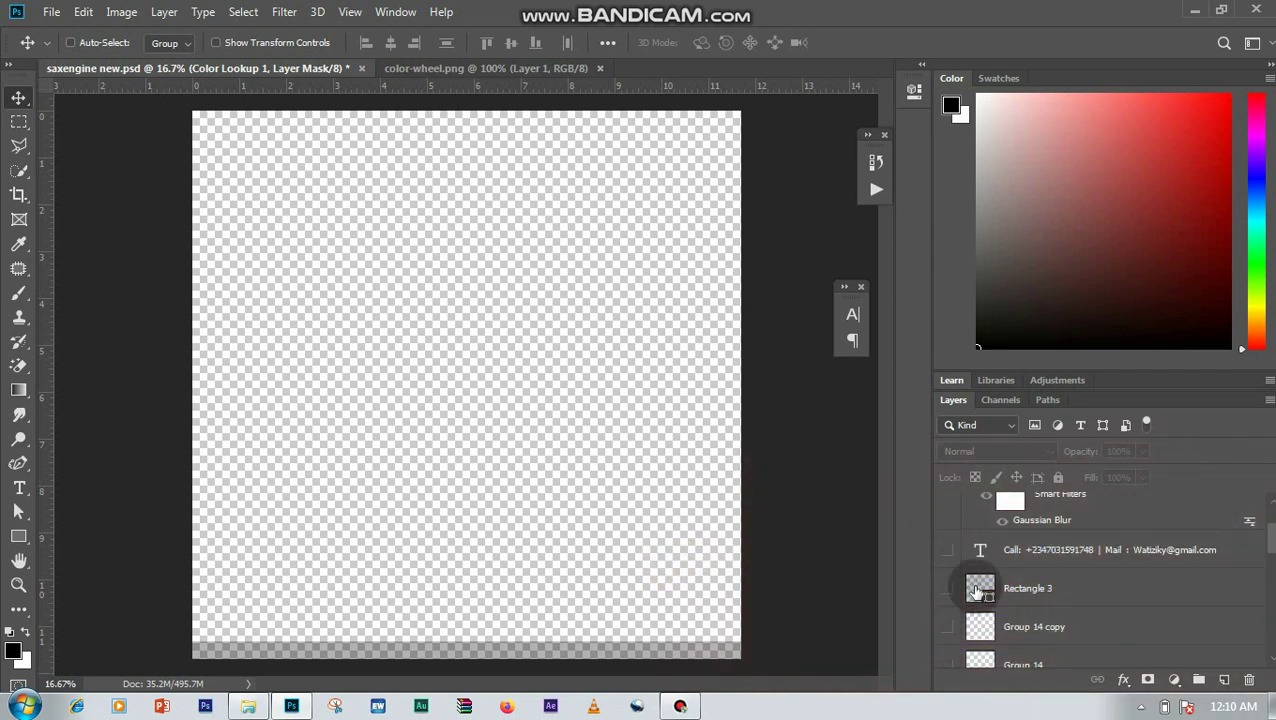
scroll(1265, 592, down, 5)
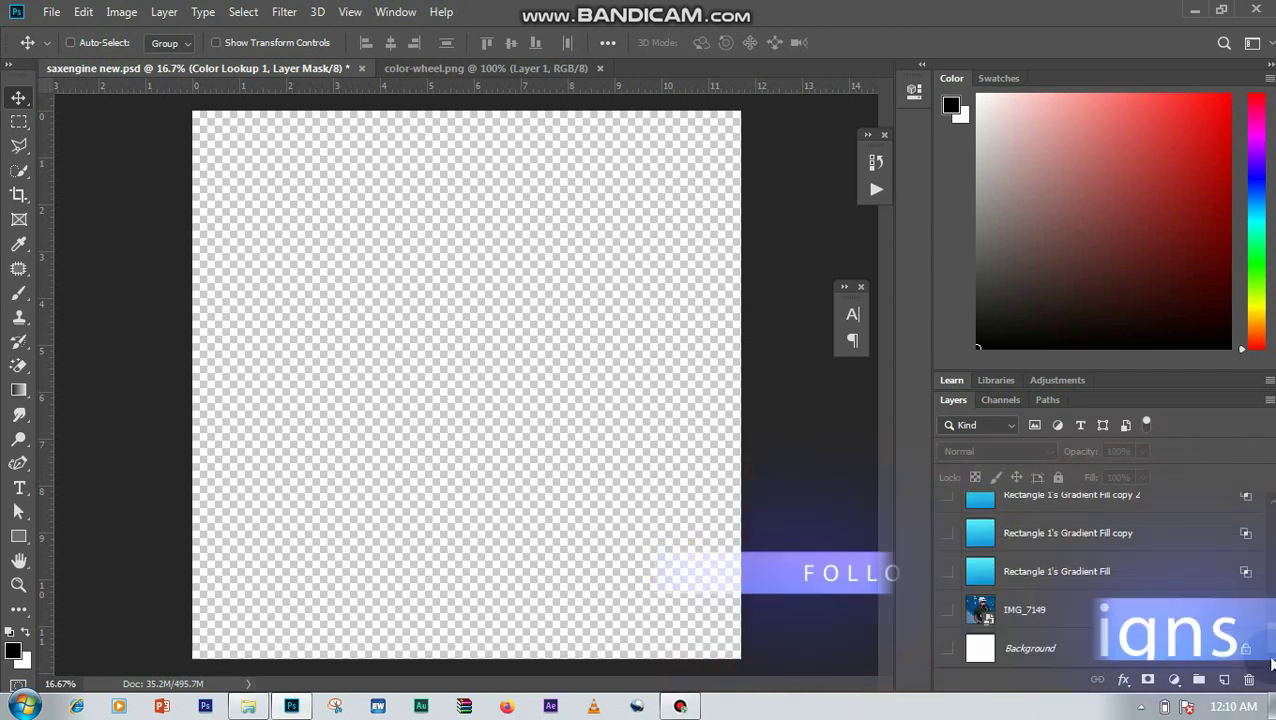
click(948, 650)
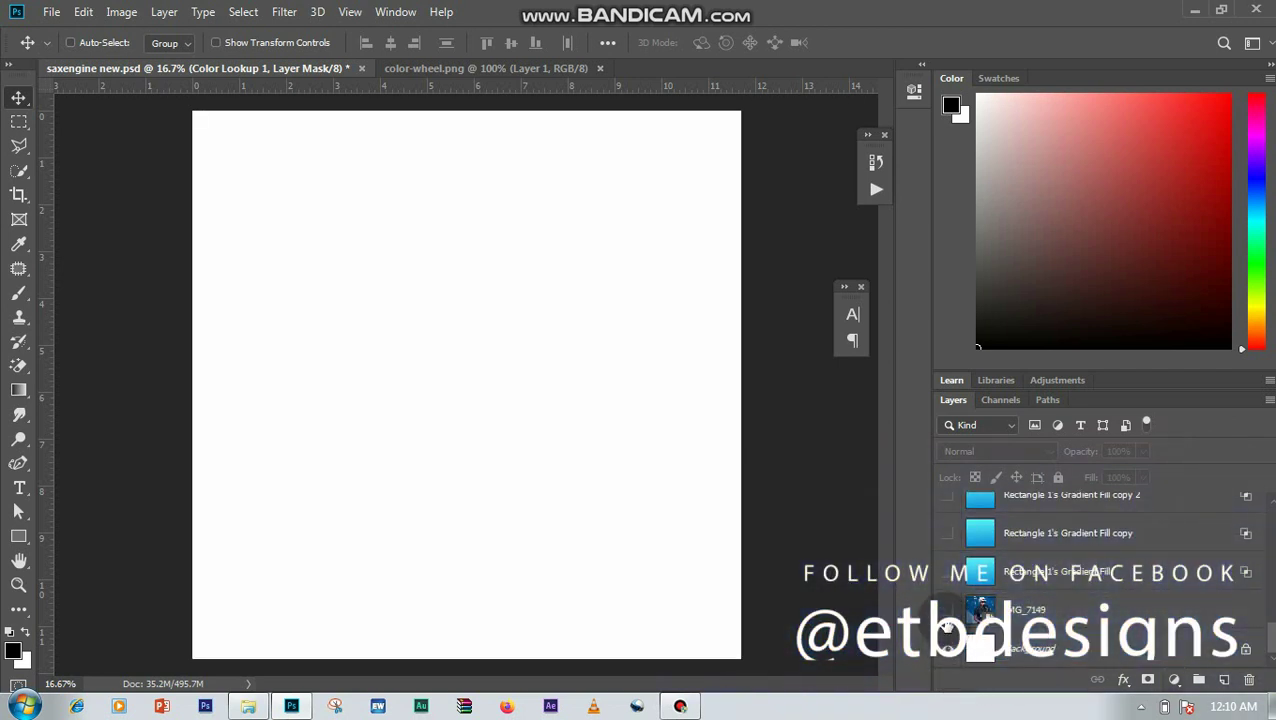
click(947, 610)
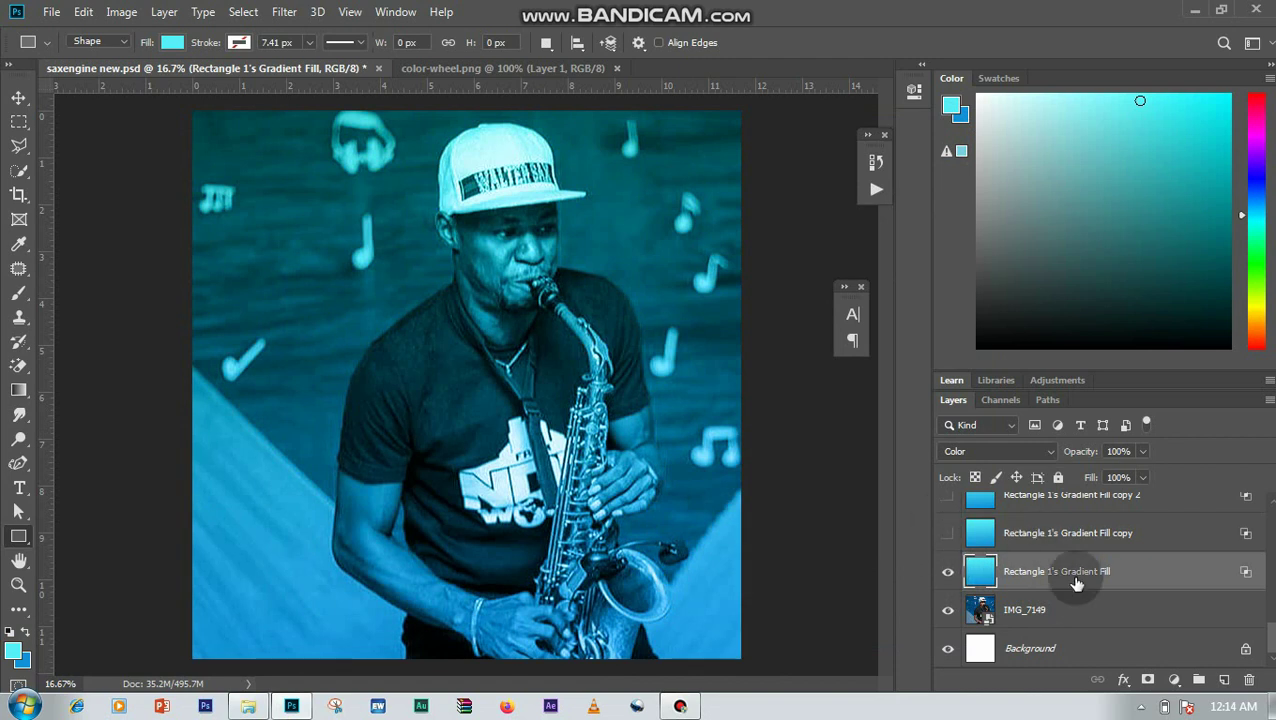
Step: Set Rectangle 1's Gradient Fill layer to Normal blend mode and sample its light cyan (59f0f8) as the foreground color
click(1038, 451)
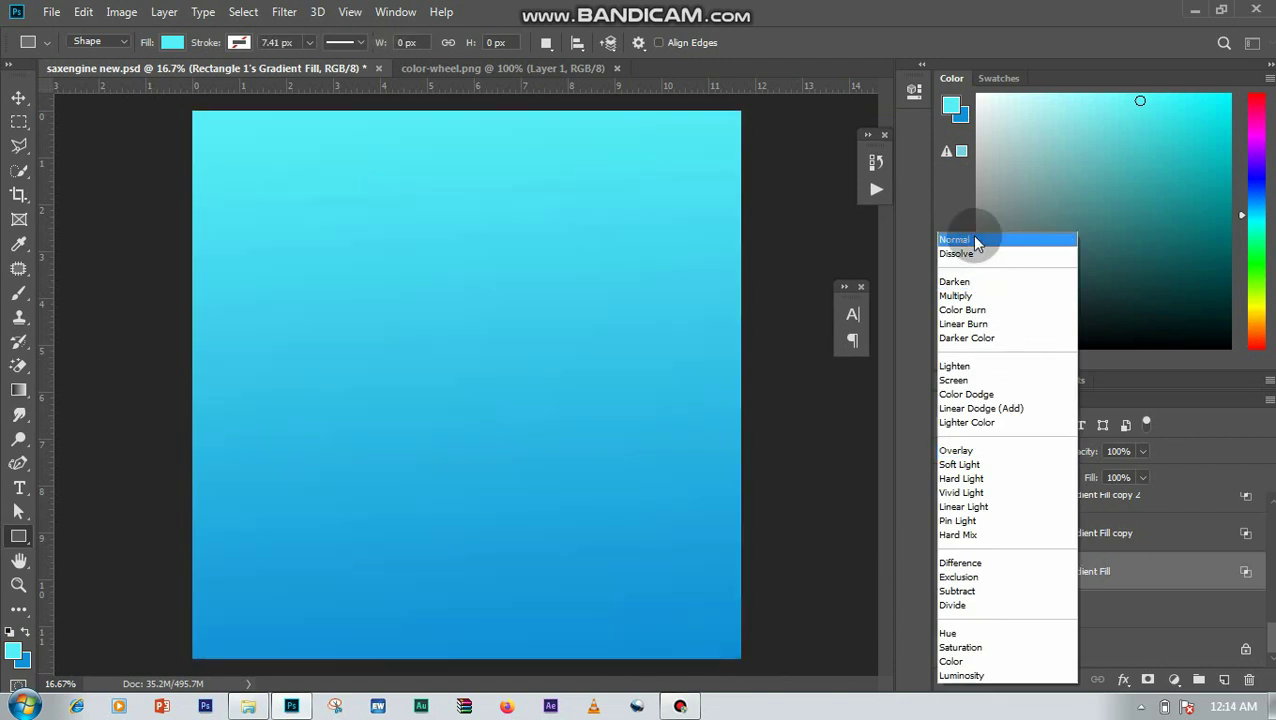
click(958, 240)
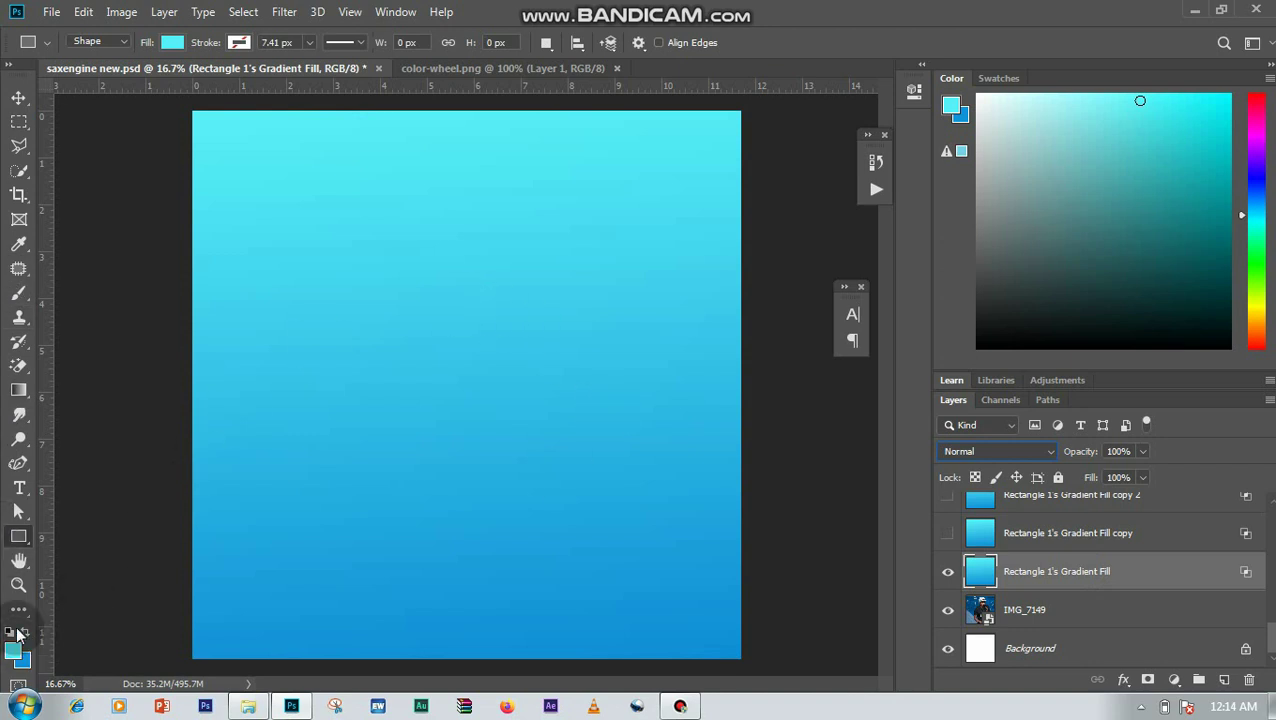
click(19, 246)
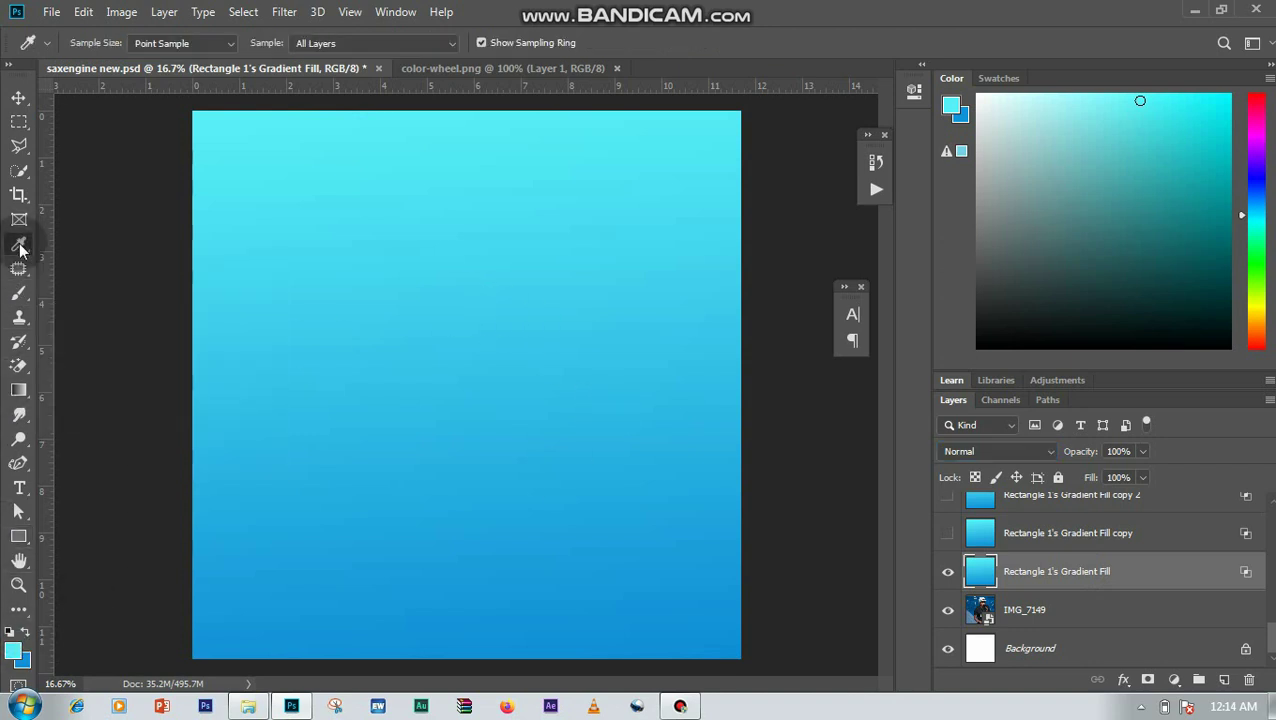
drag(234, 170, 352, 590)
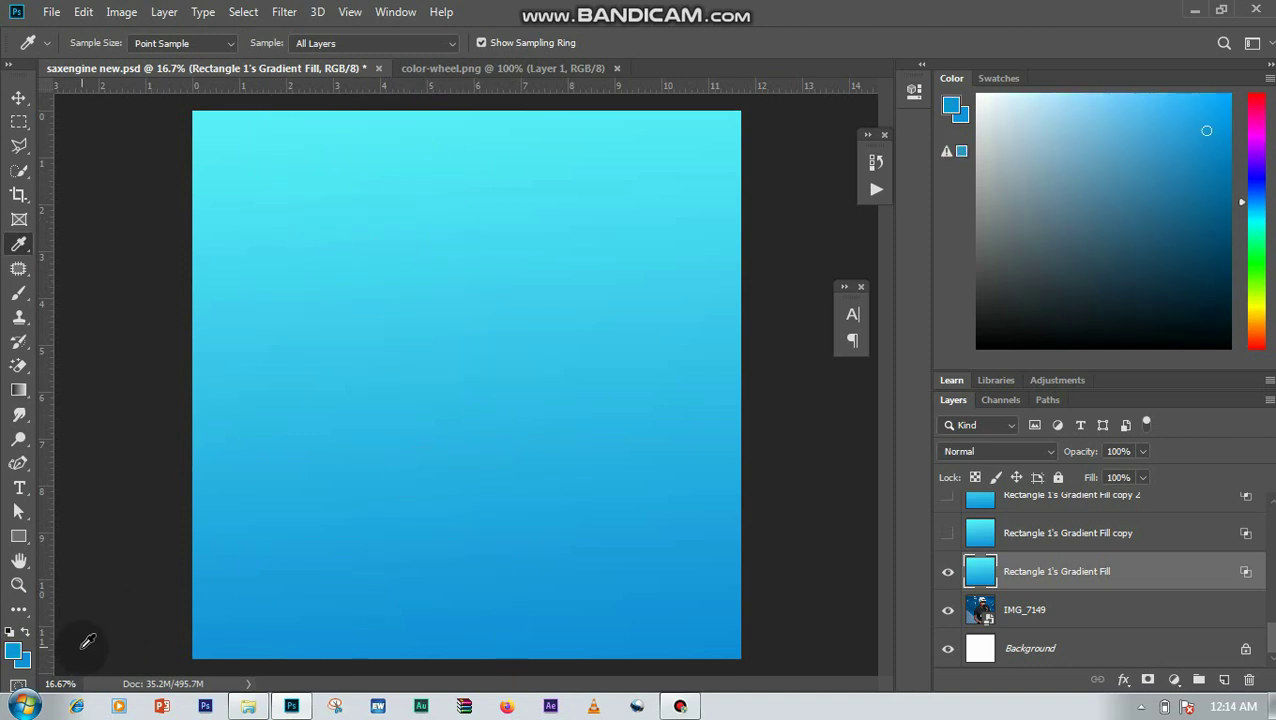
click(16, 645)
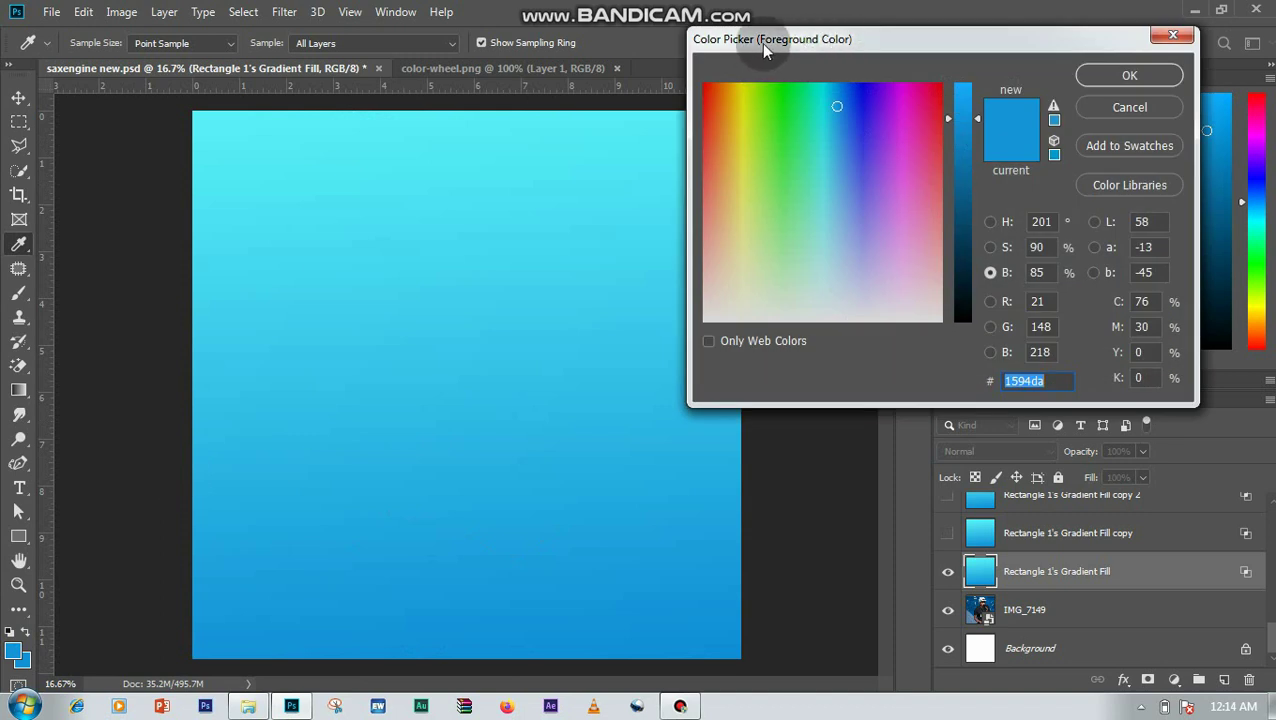
drag(258, 108, 267, 107)
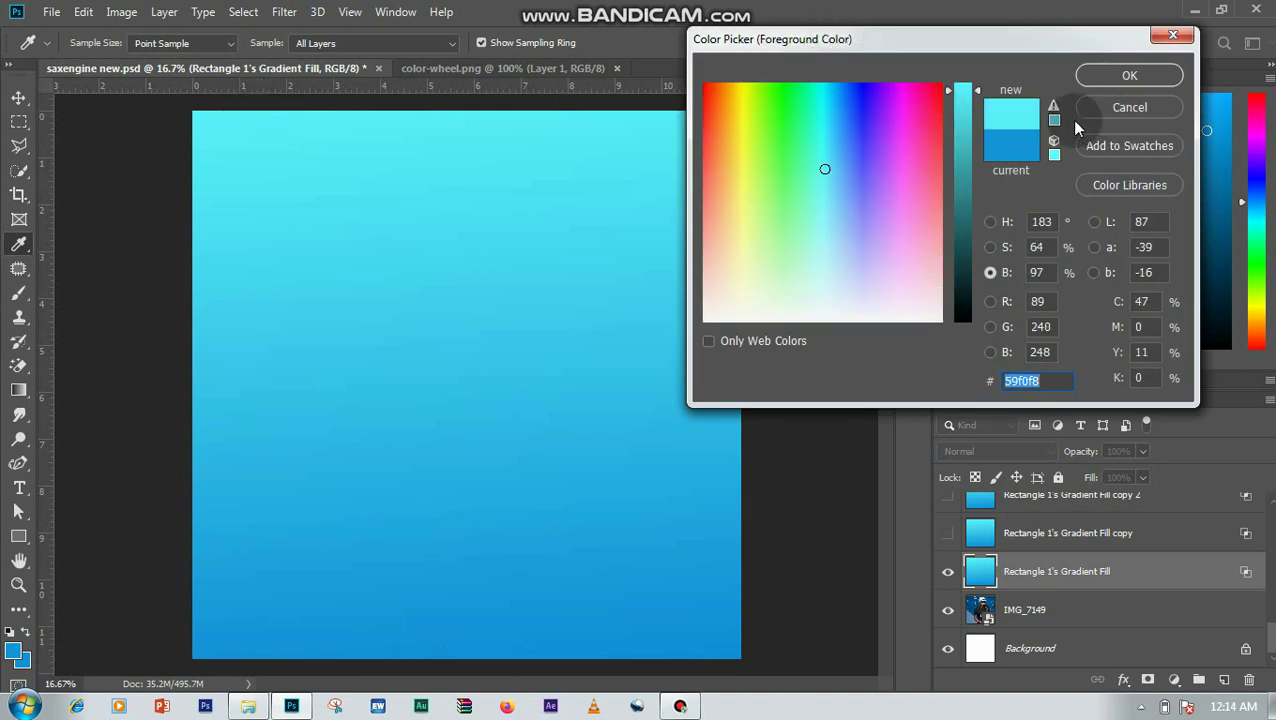
click(1098, 78)
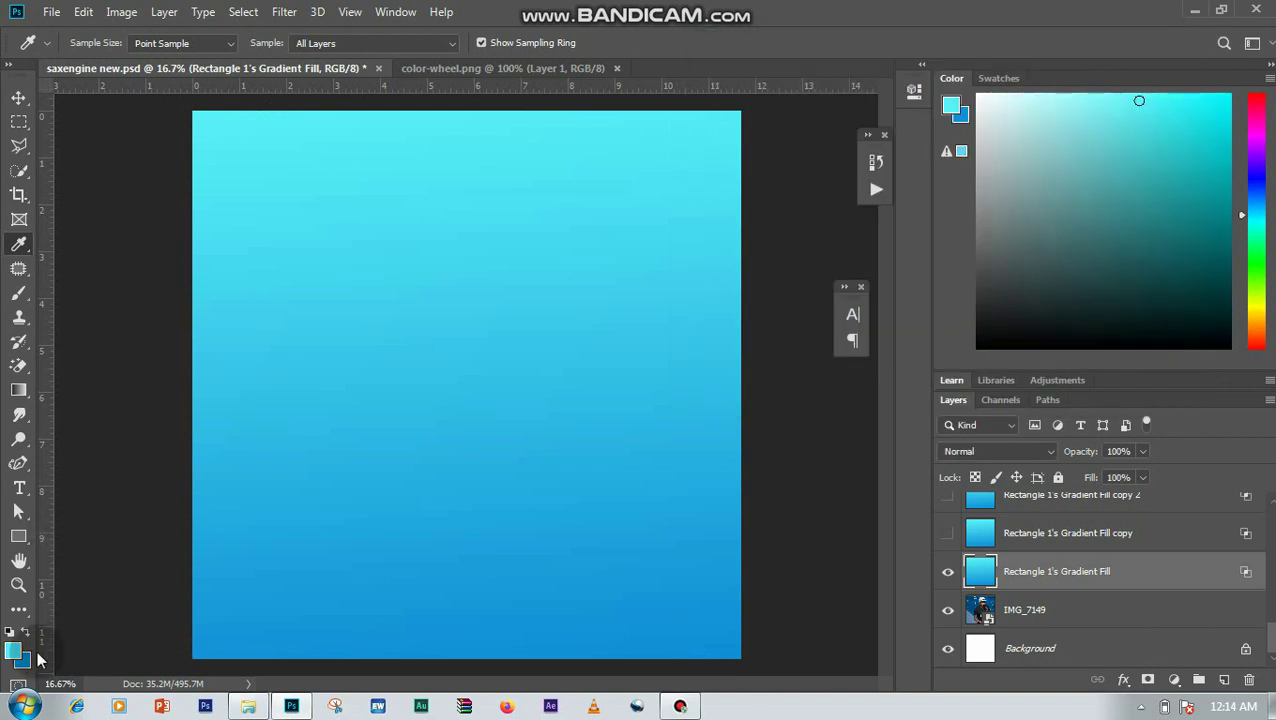
Step: Sample the darker blue (1290d8) near the gradient's lower edge as the background color
click(22, 658)
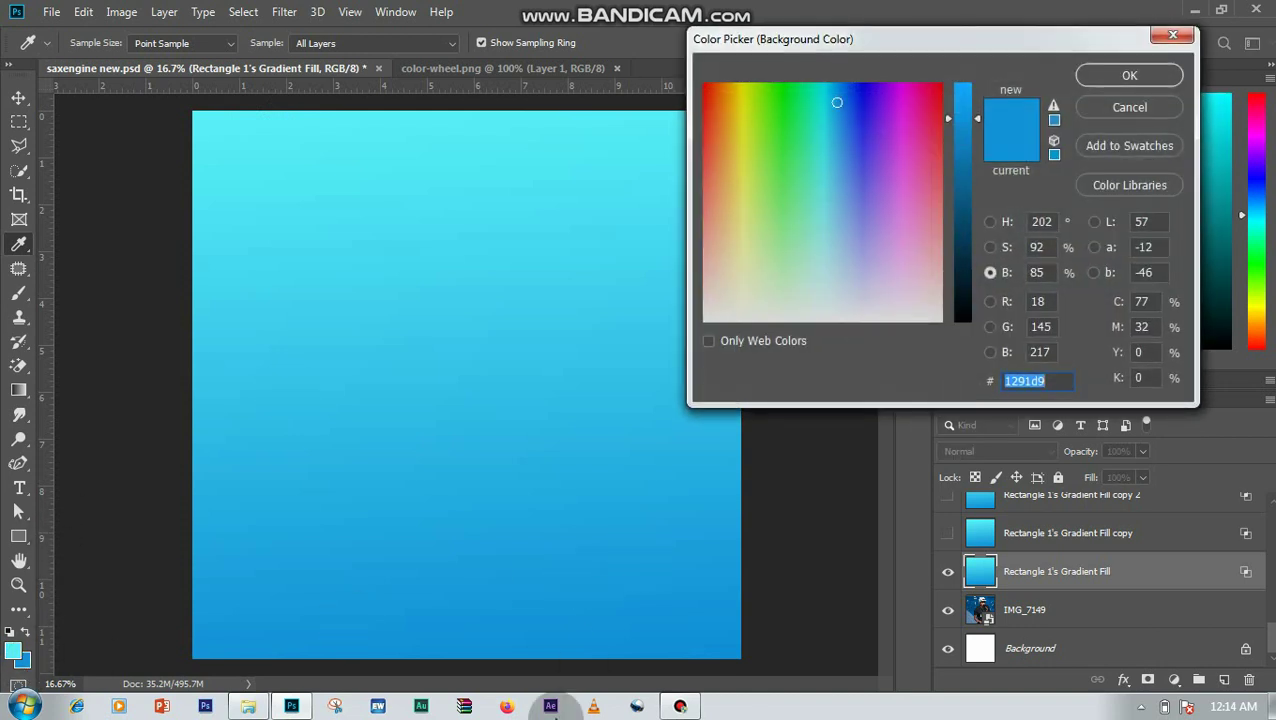
click(535, 668)
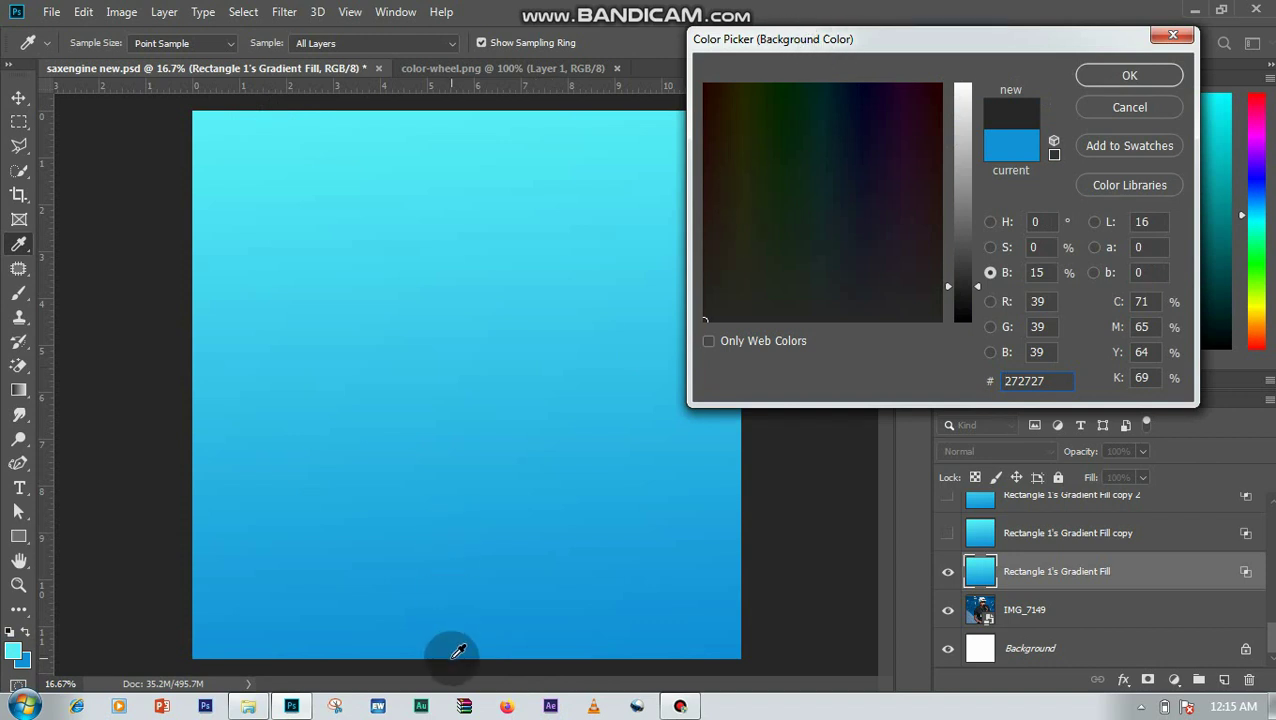
click(463, 648)
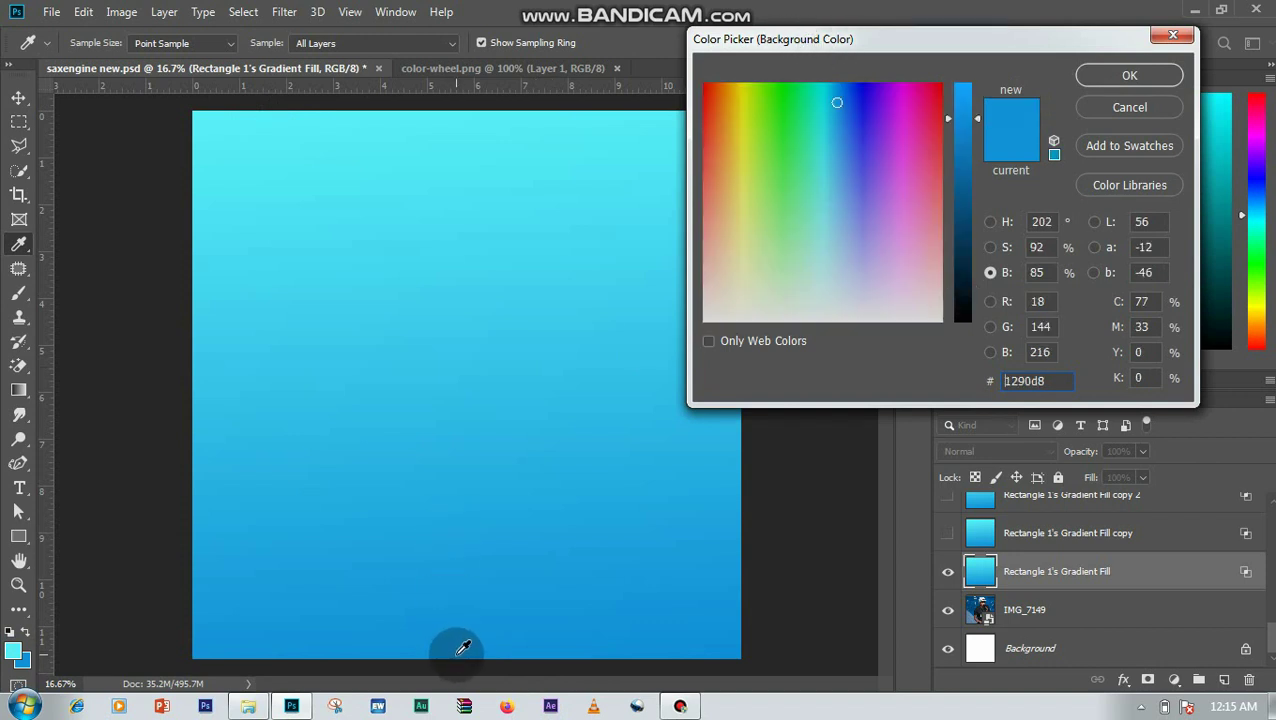
click(1121, 82)
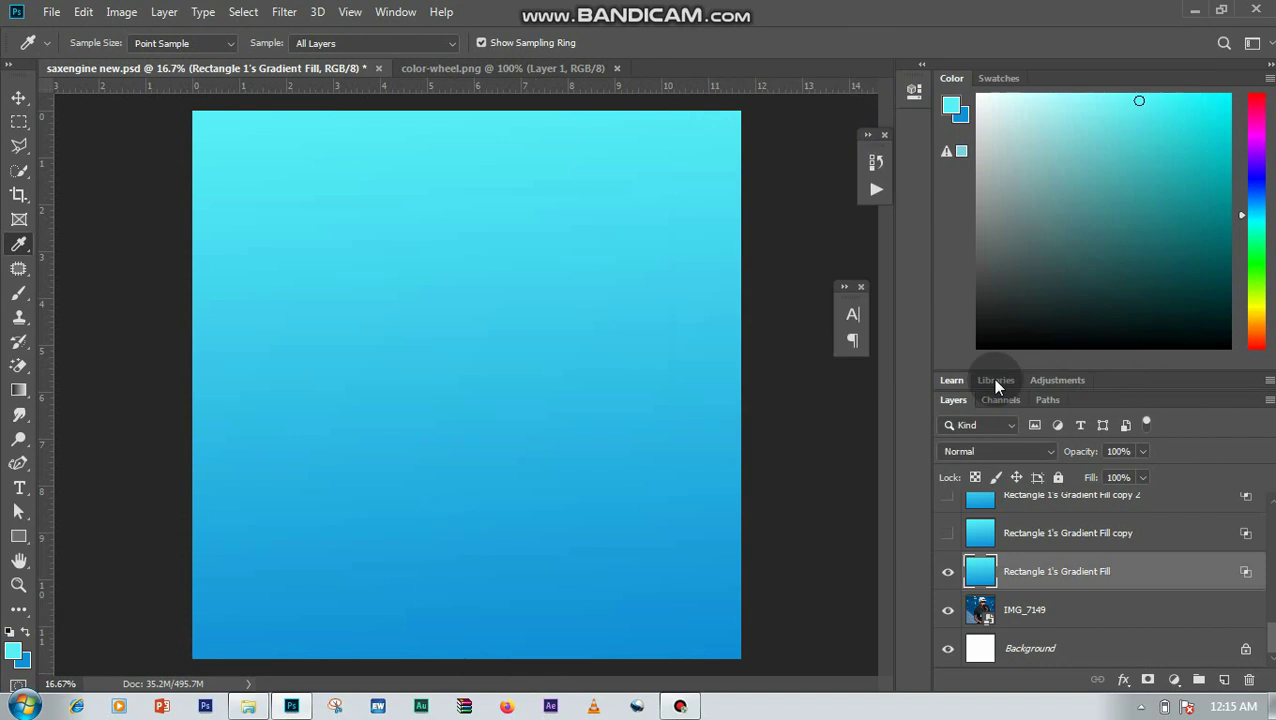
Step: Compare the photo with and without the gradient fill layer and set that layer's blend mode to Color
click(948, 572)
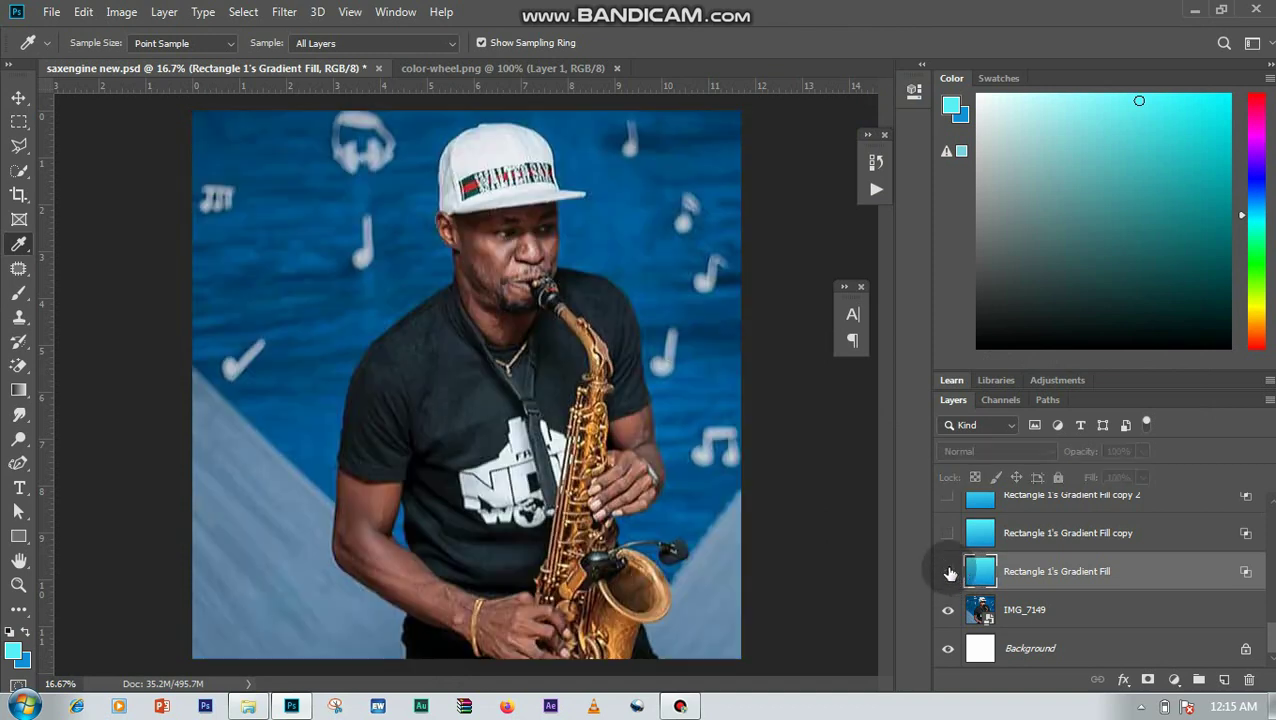
click(948, 572)
click(1002, 453)
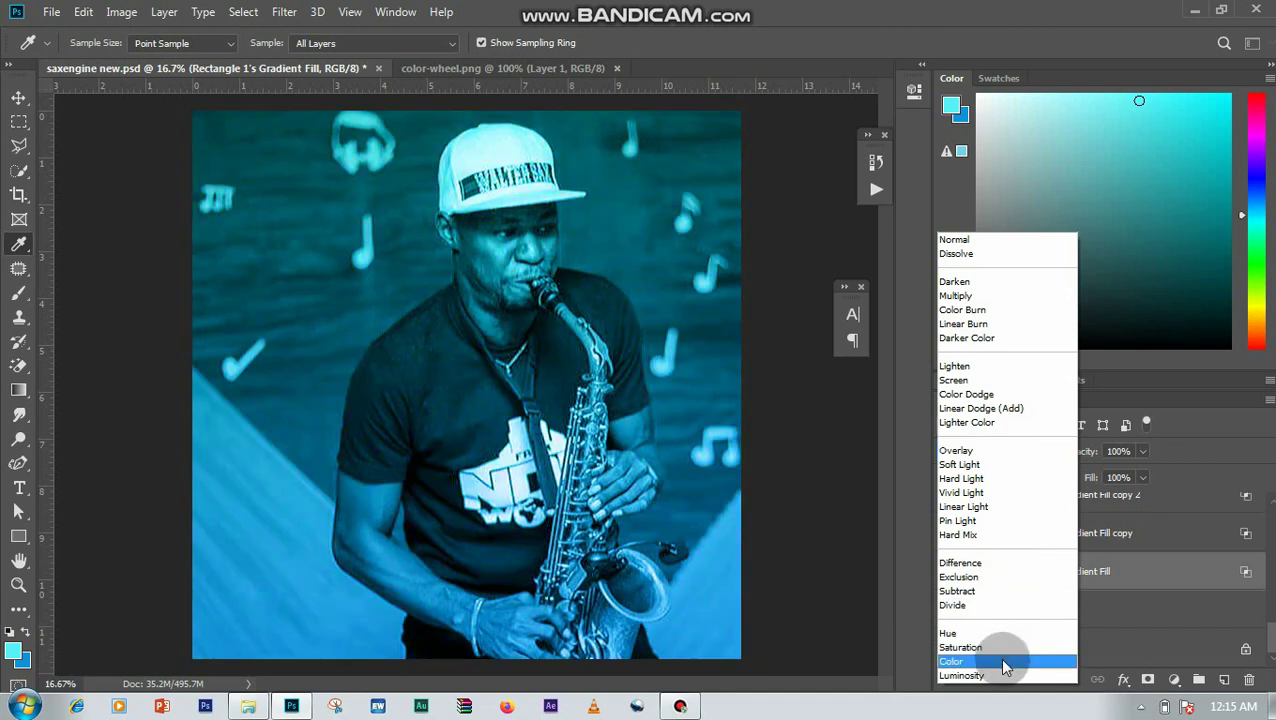
click(999, 660)
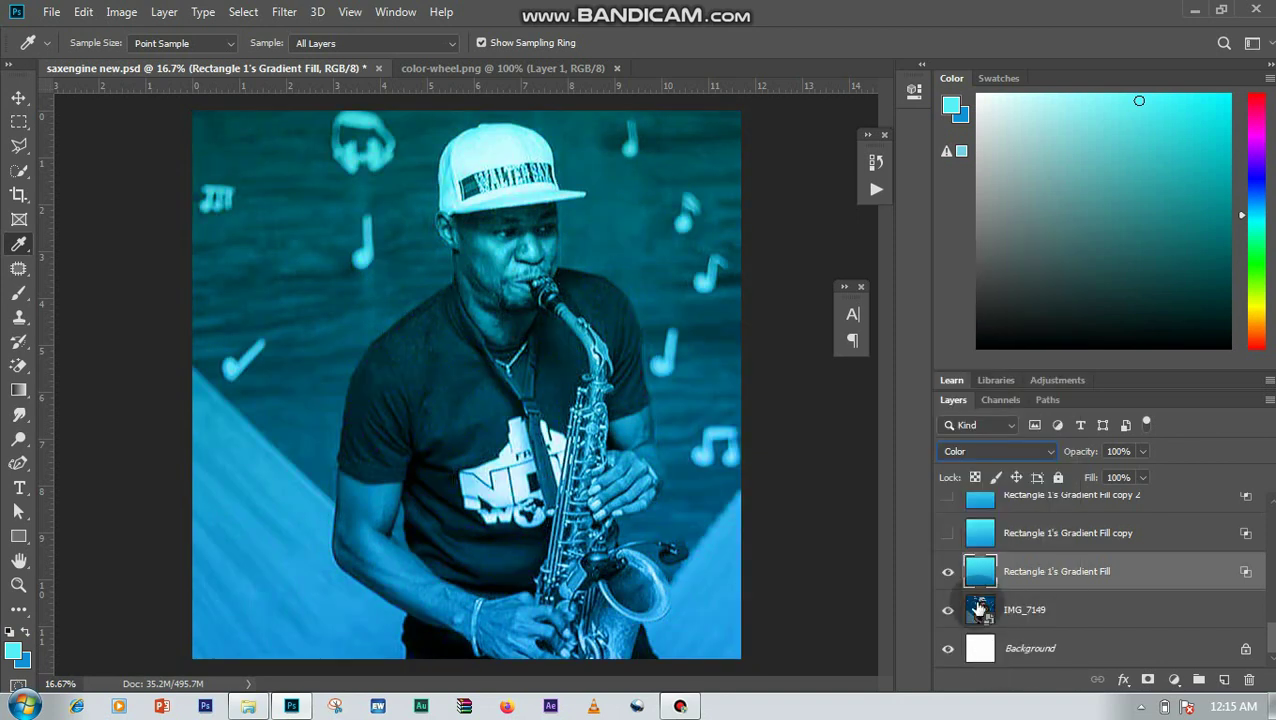
Step: Hide the existing gradient fill layer and draw a cyan rectangle about 3503 × 3520 px covering the whole canvas
click(948, 575)
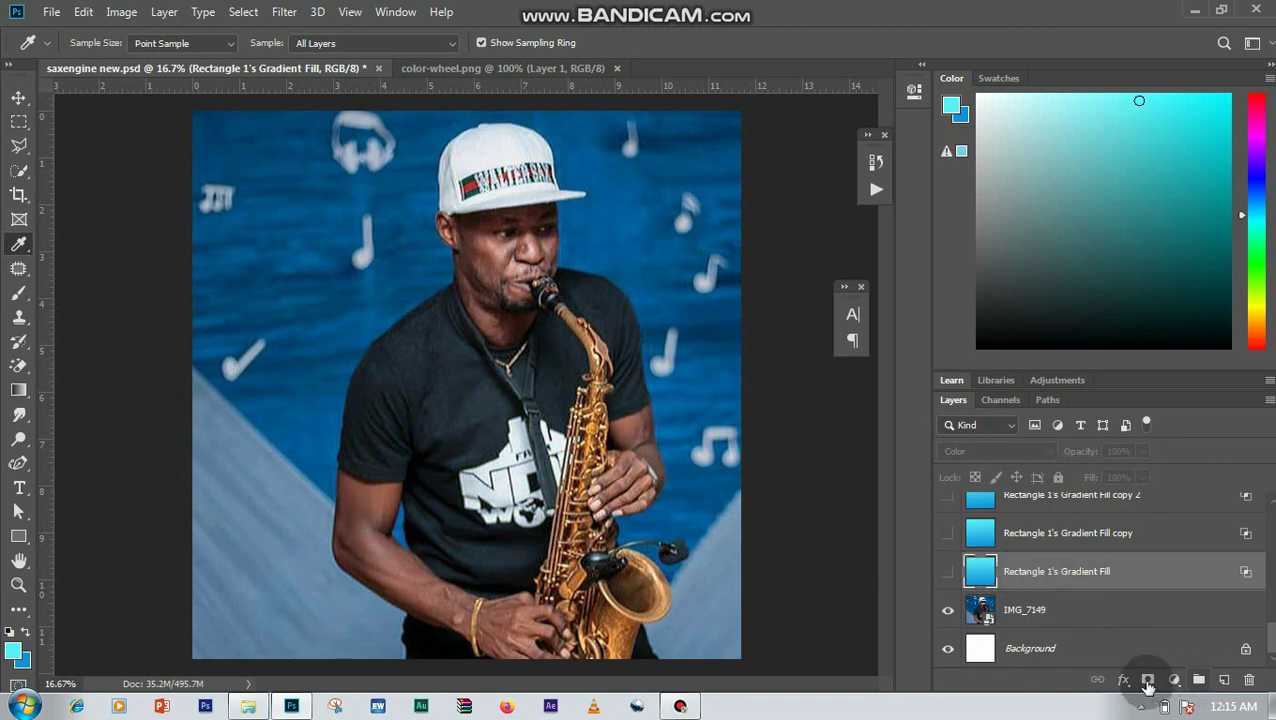
click(21, 534)
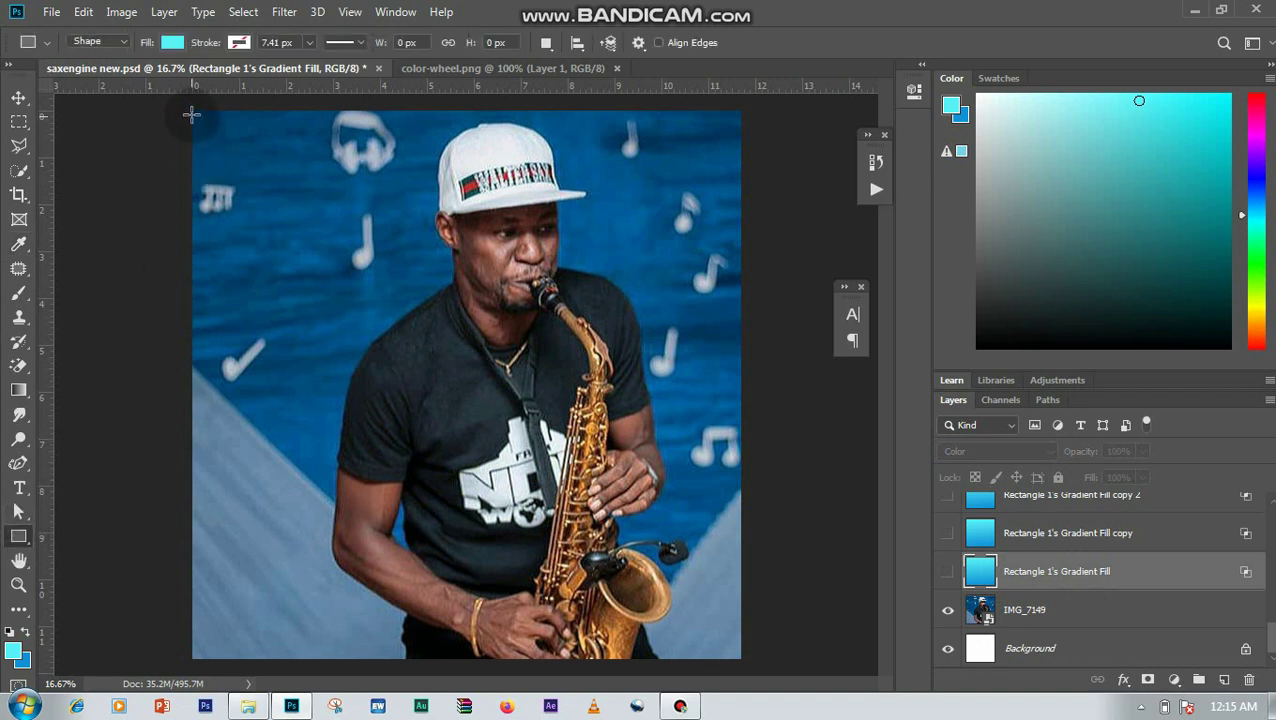
drag(193, 108, 740, 658)
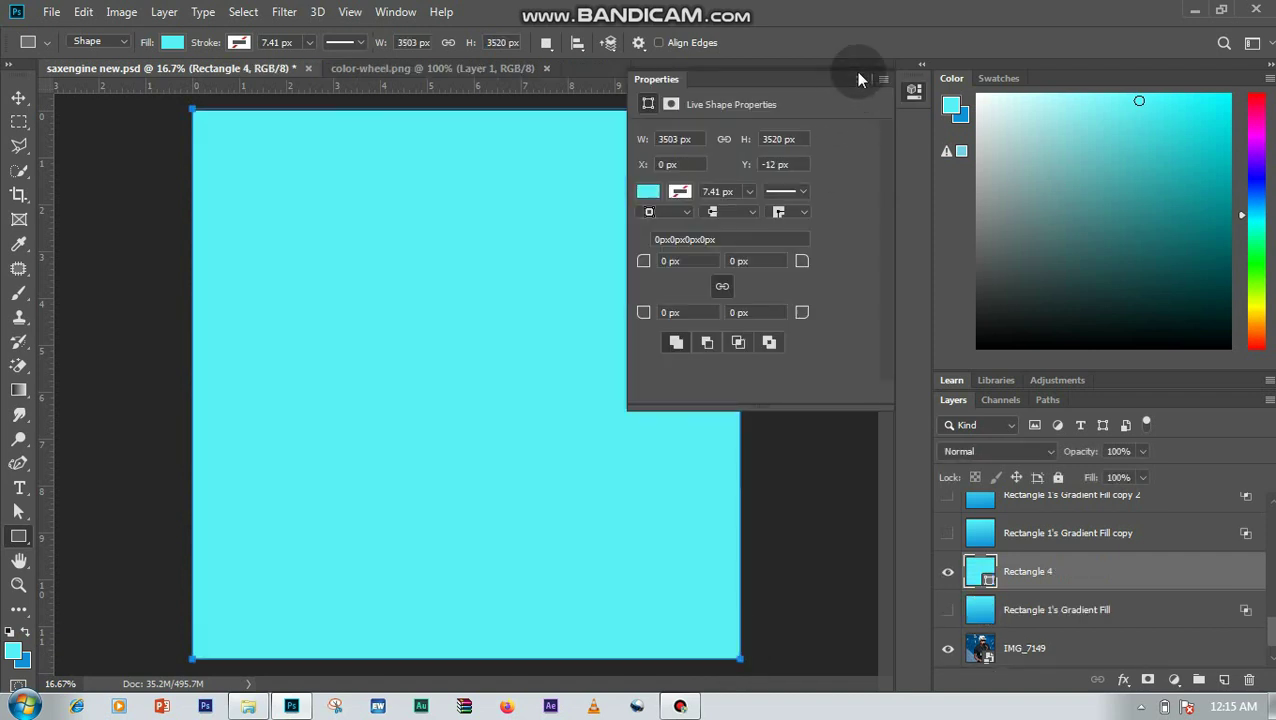
click(860, 77)
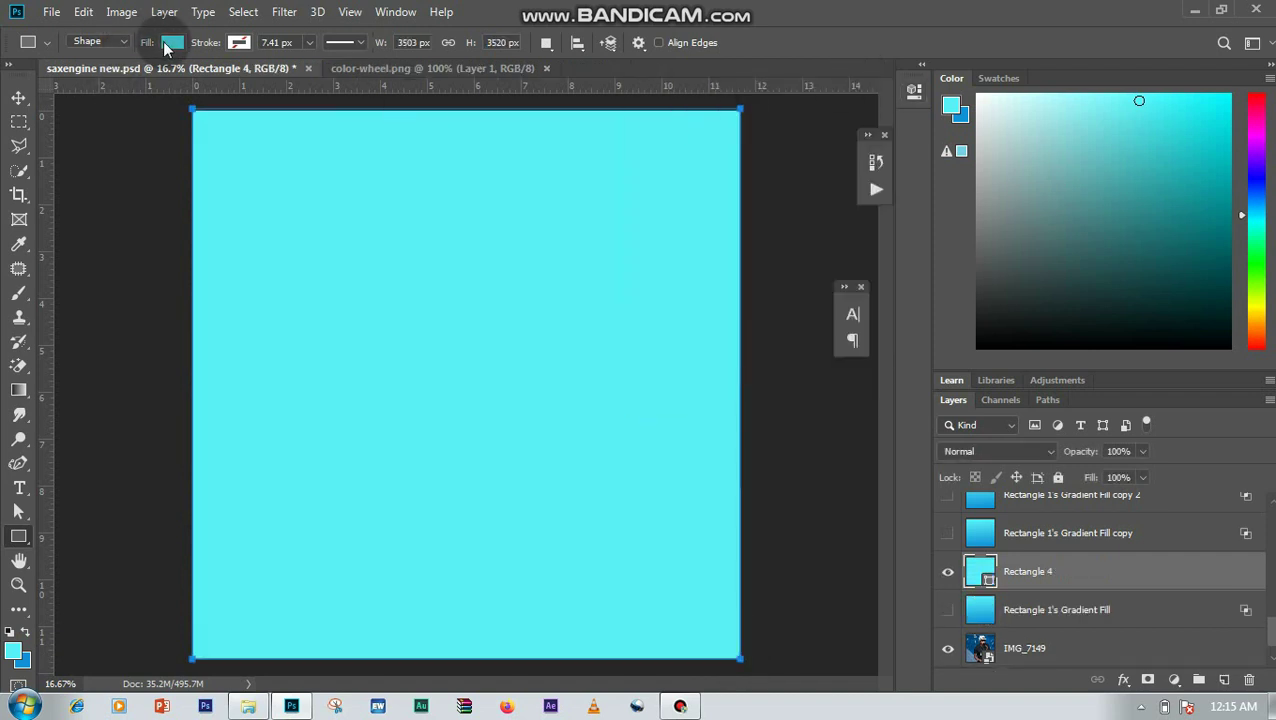
click(171, 43)
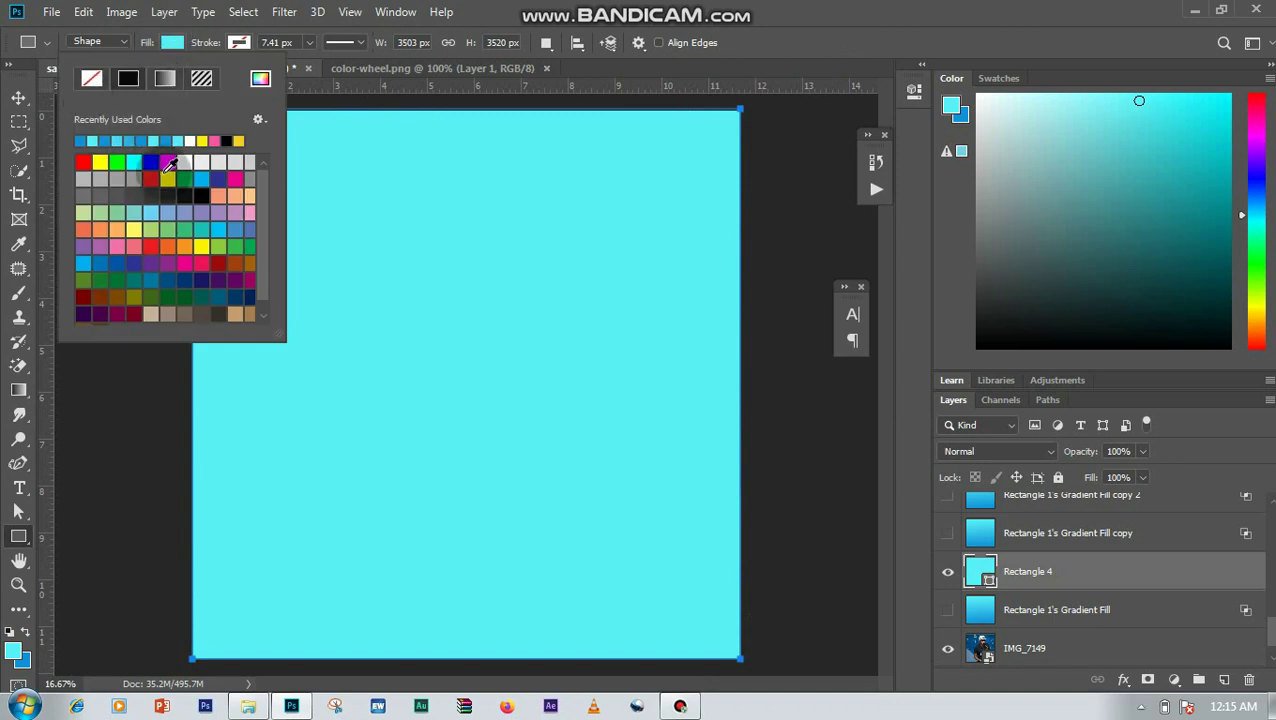
click(172, 45)
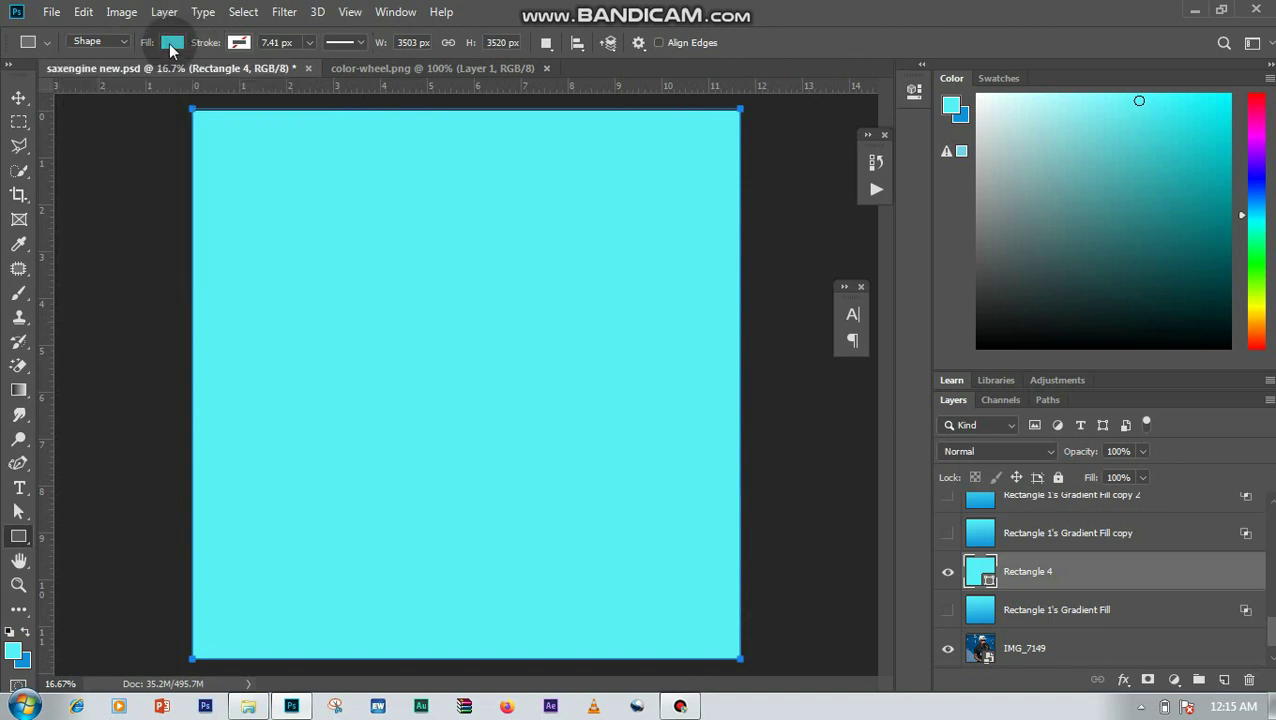
Step: Add a Gradient Overlay layer style to the new full-canvas rectangle and show its settings beside the artwork
double_click(1142, 582)
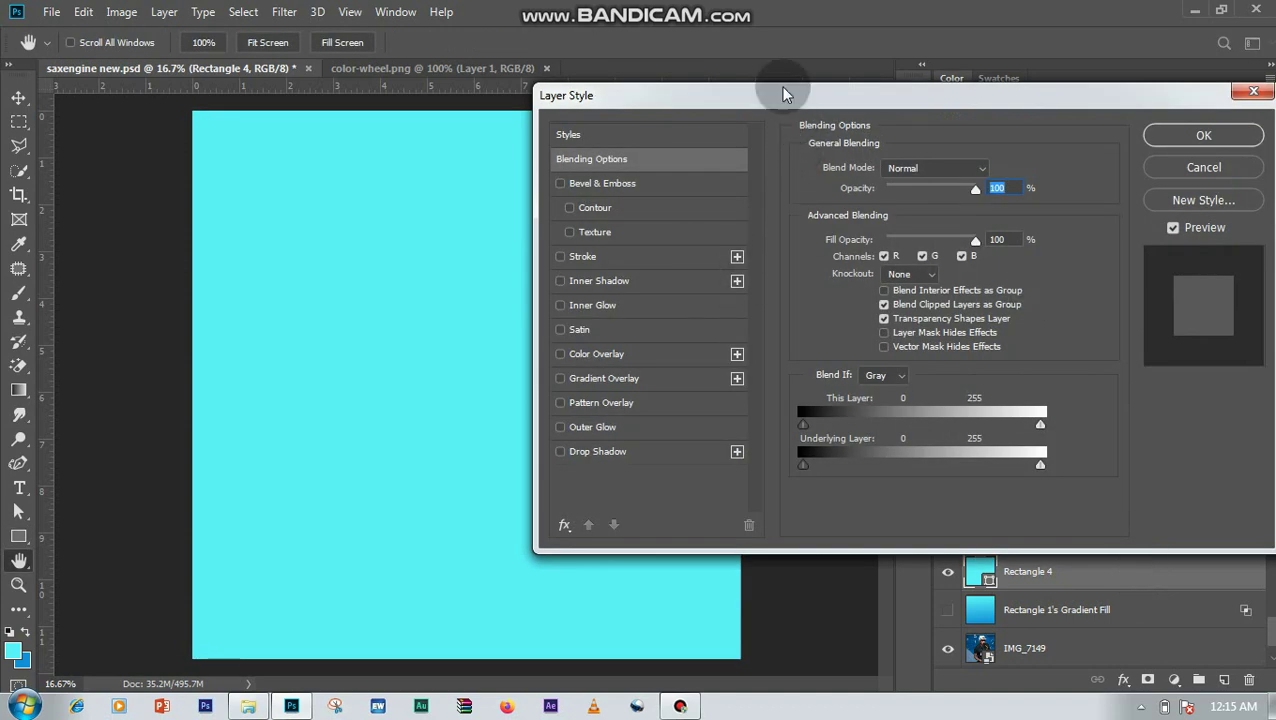
drag(785, 93, 660, 103)
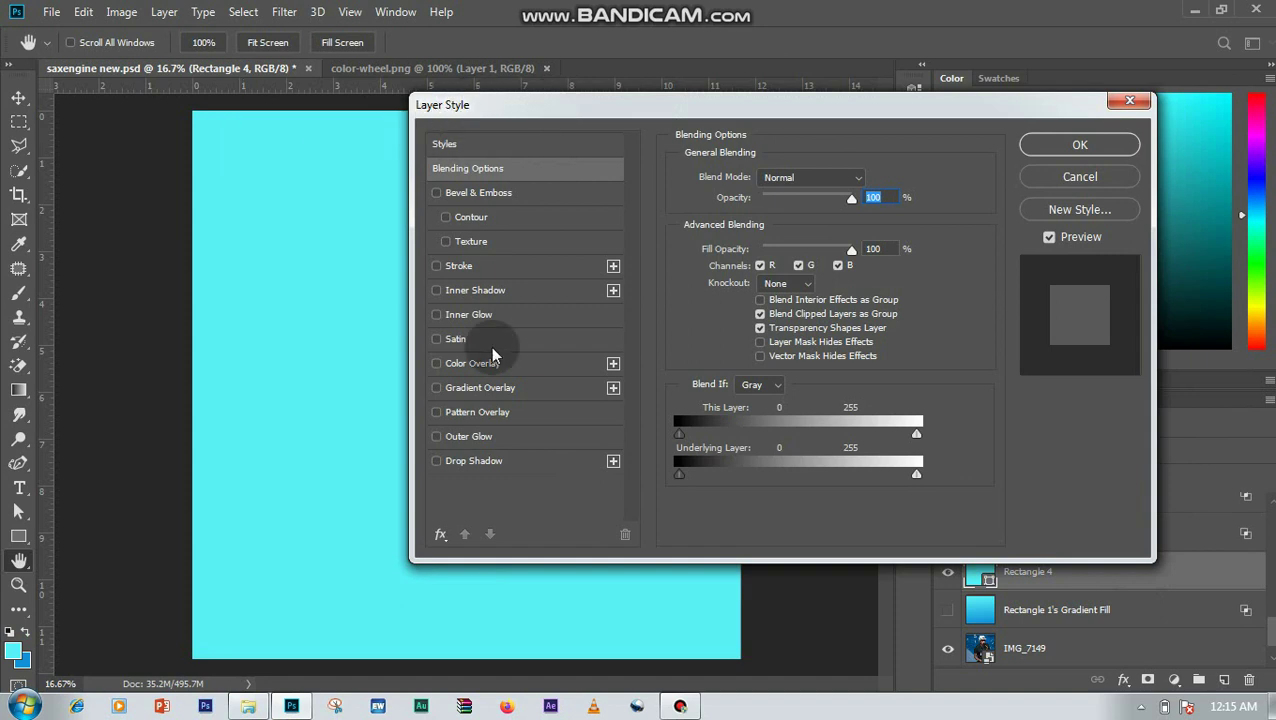
click(437, 388)
click(482, 388)
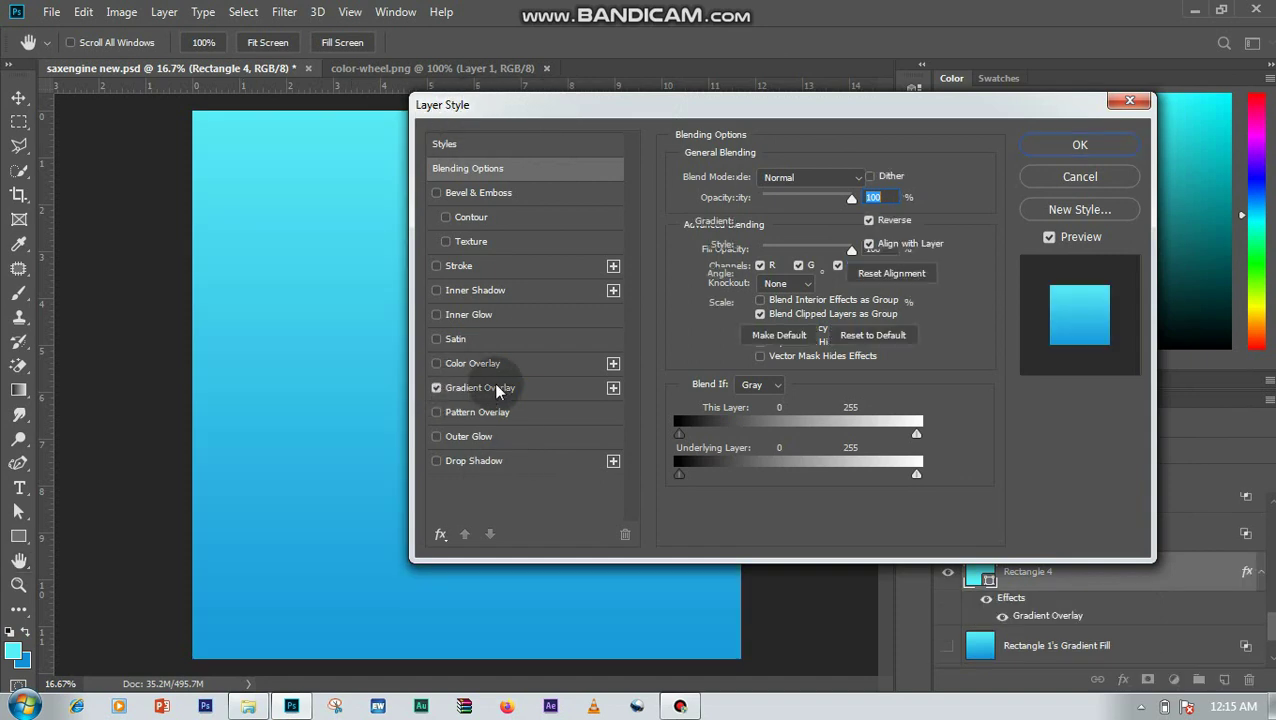
drag(598, 100, 788, 76)
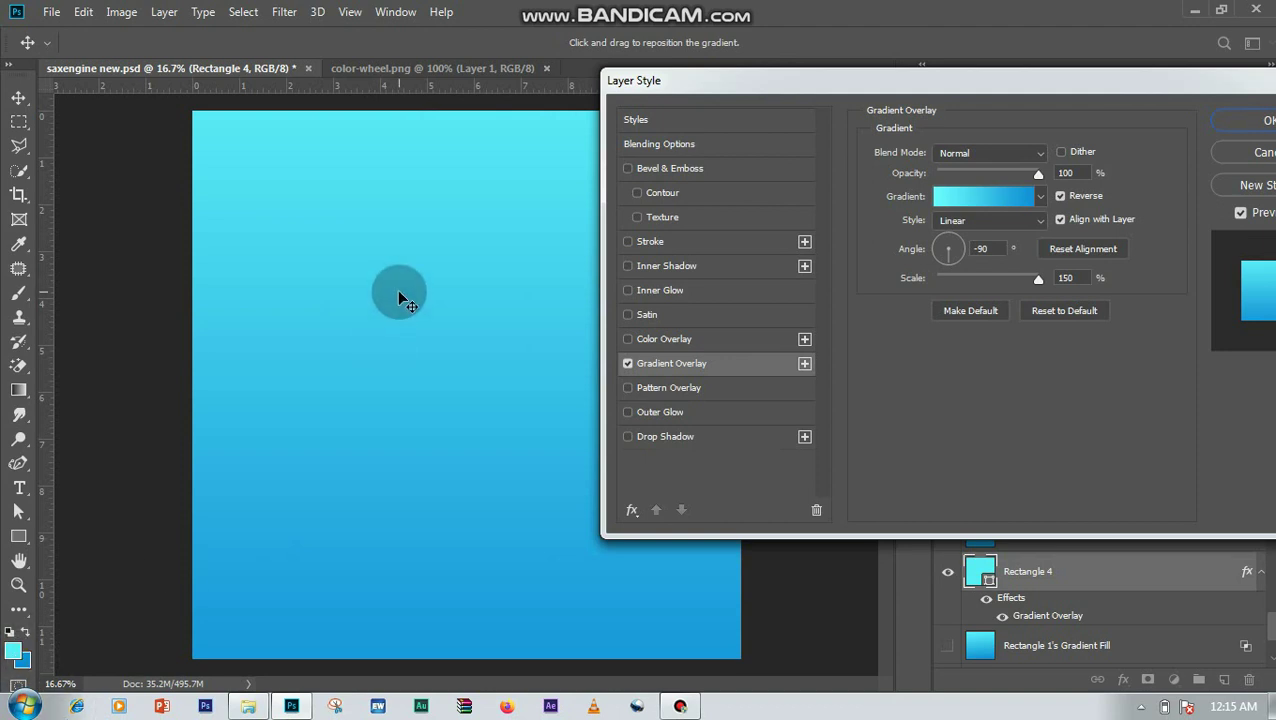
Step: Base the overlay gradient on the Platinum preset and set its start color stop to the sampled background blue, 1290d8
click(1023, 201)
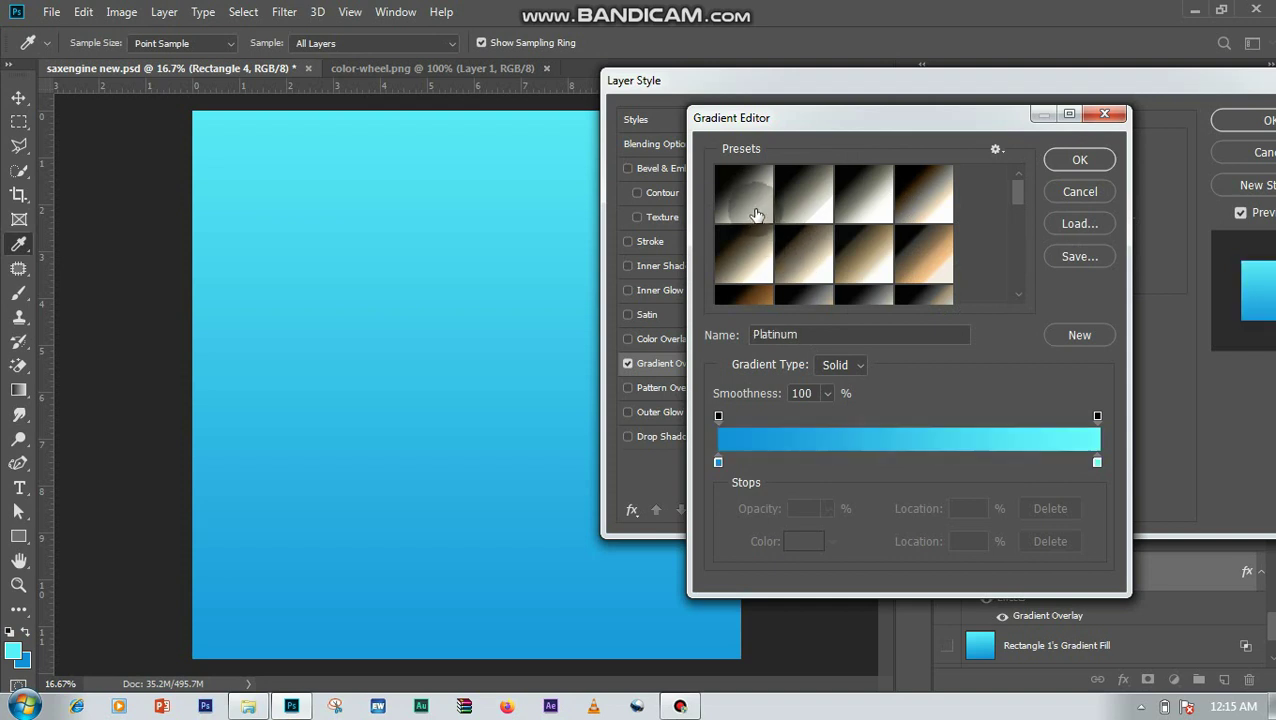
click(757, 215)
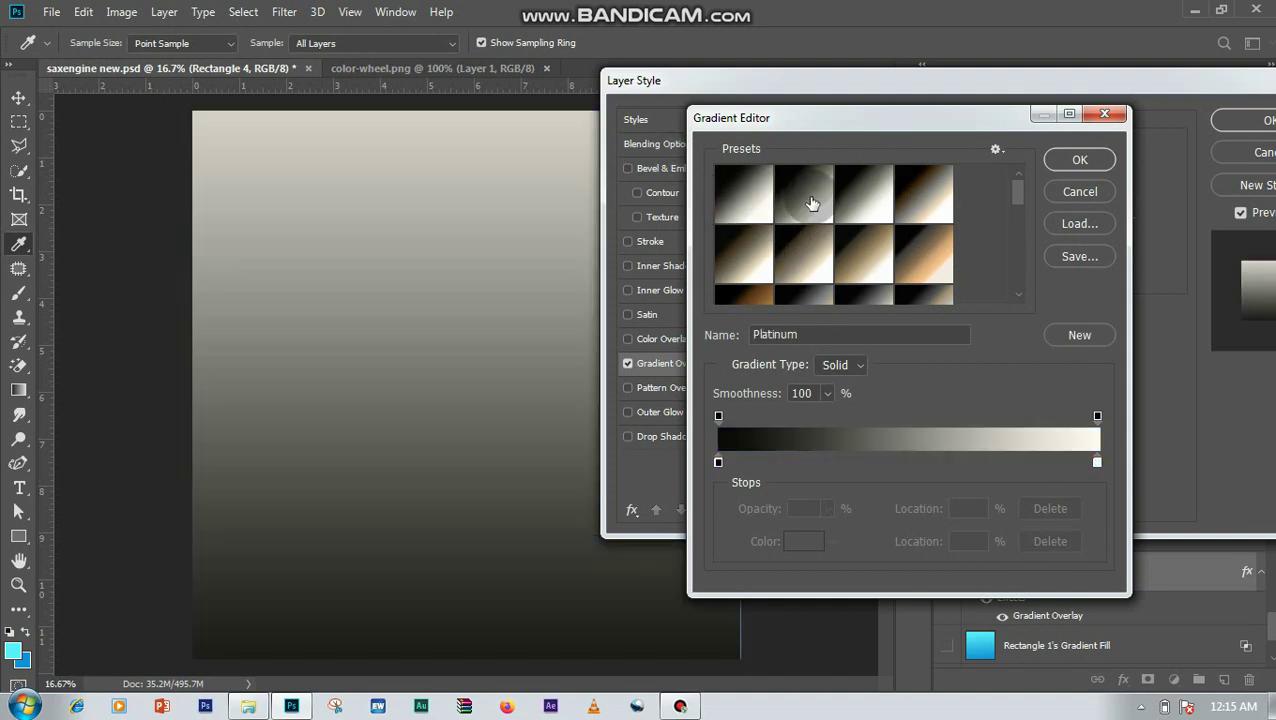
click(719, 463)
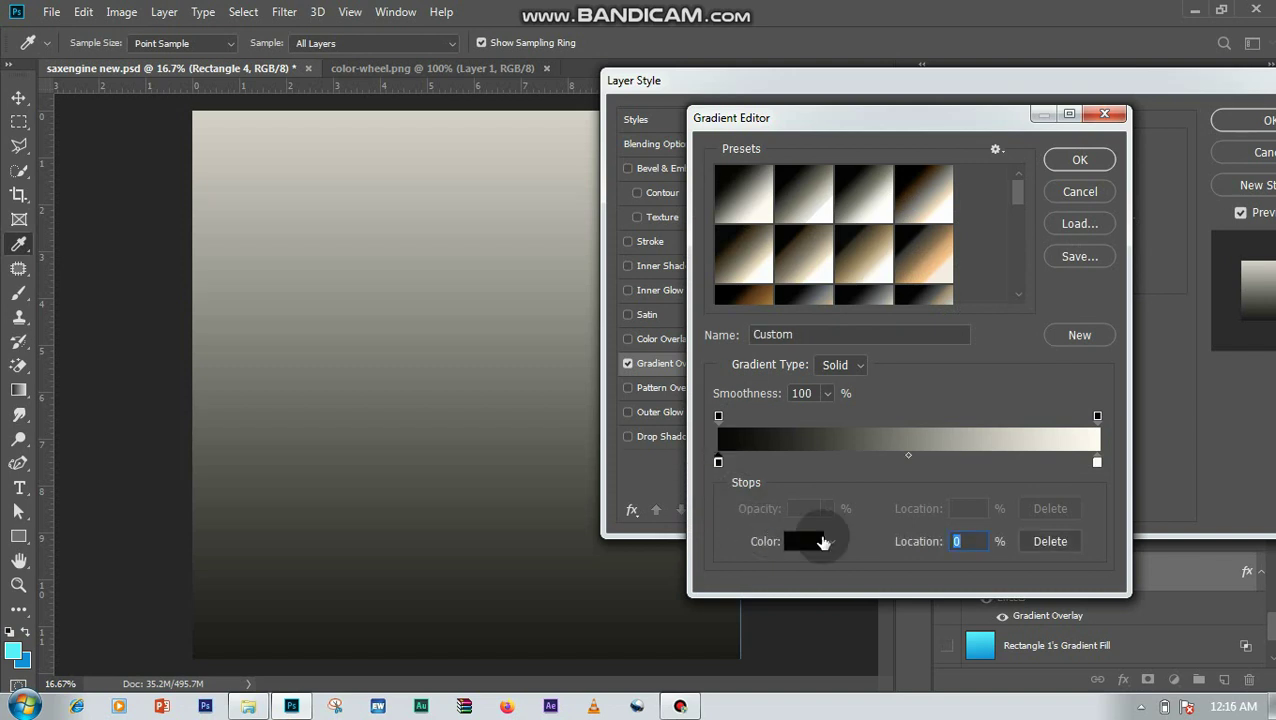
click(820, 540)
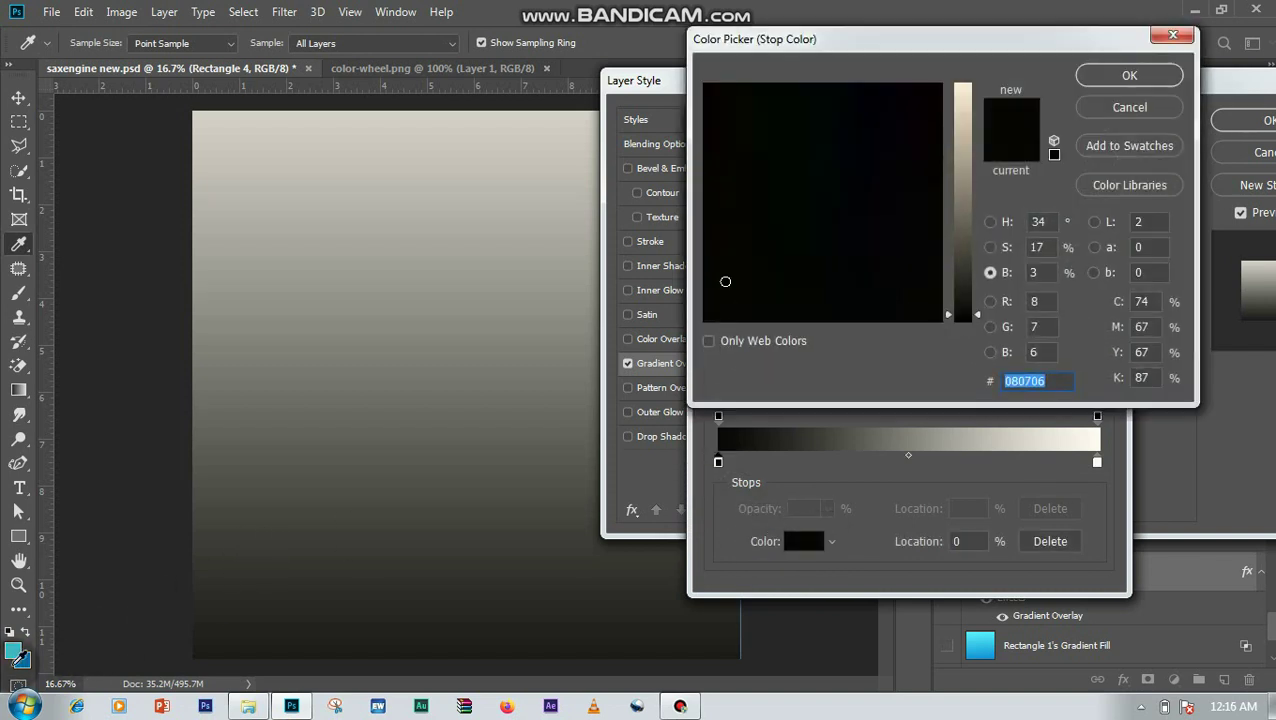
click(28, 662)
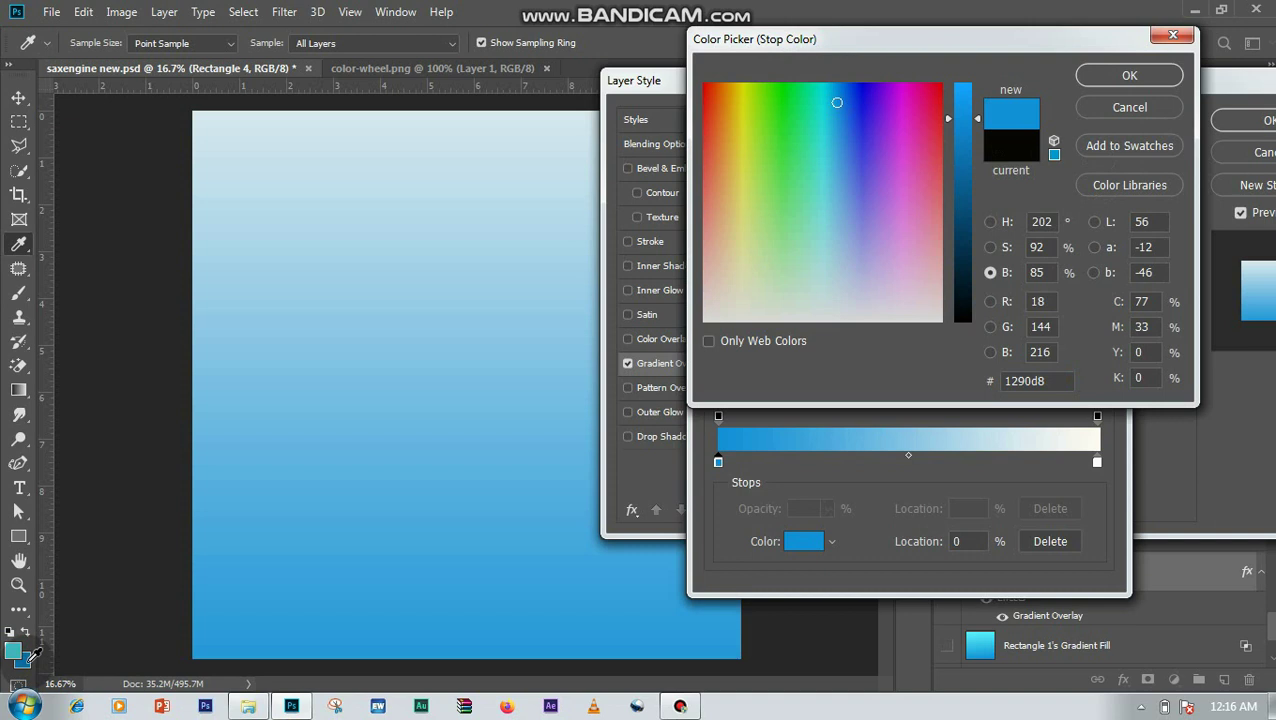
click(1160, 76)
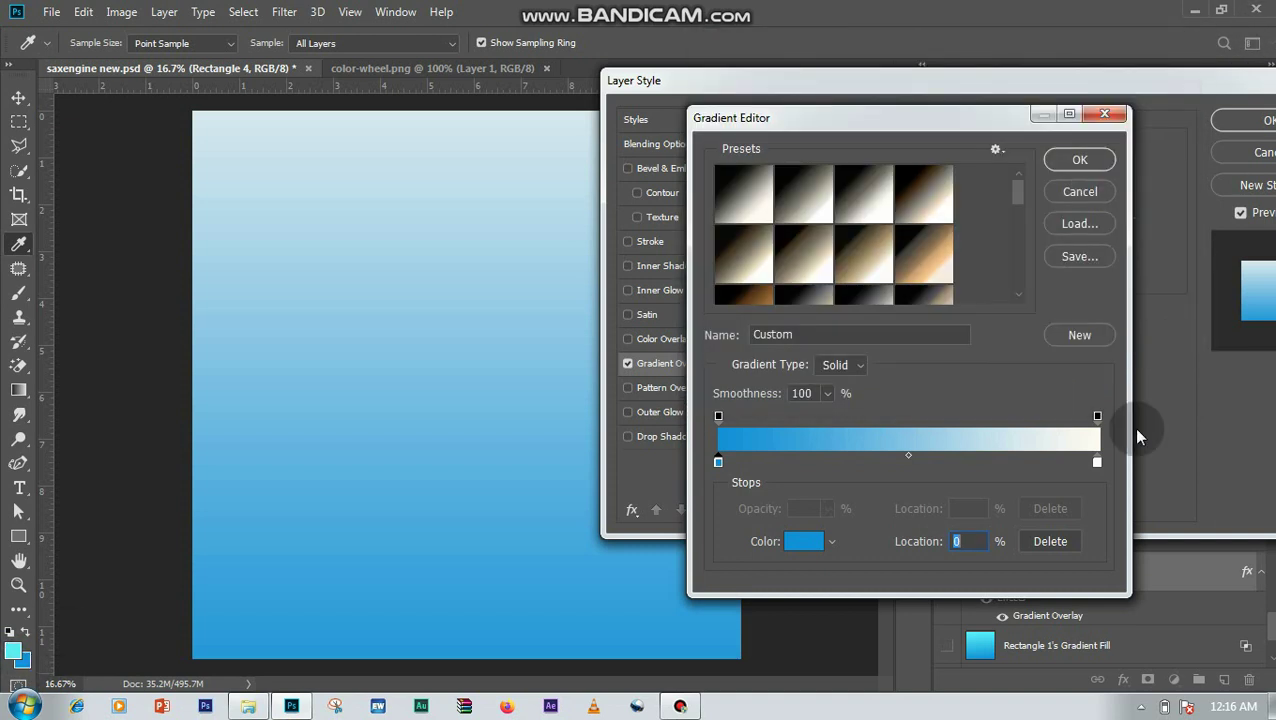
Step: Set the gradient's end color stop to the sampled foreground cyan, 59f0f8, and accept the gradient
click(1097, 463)
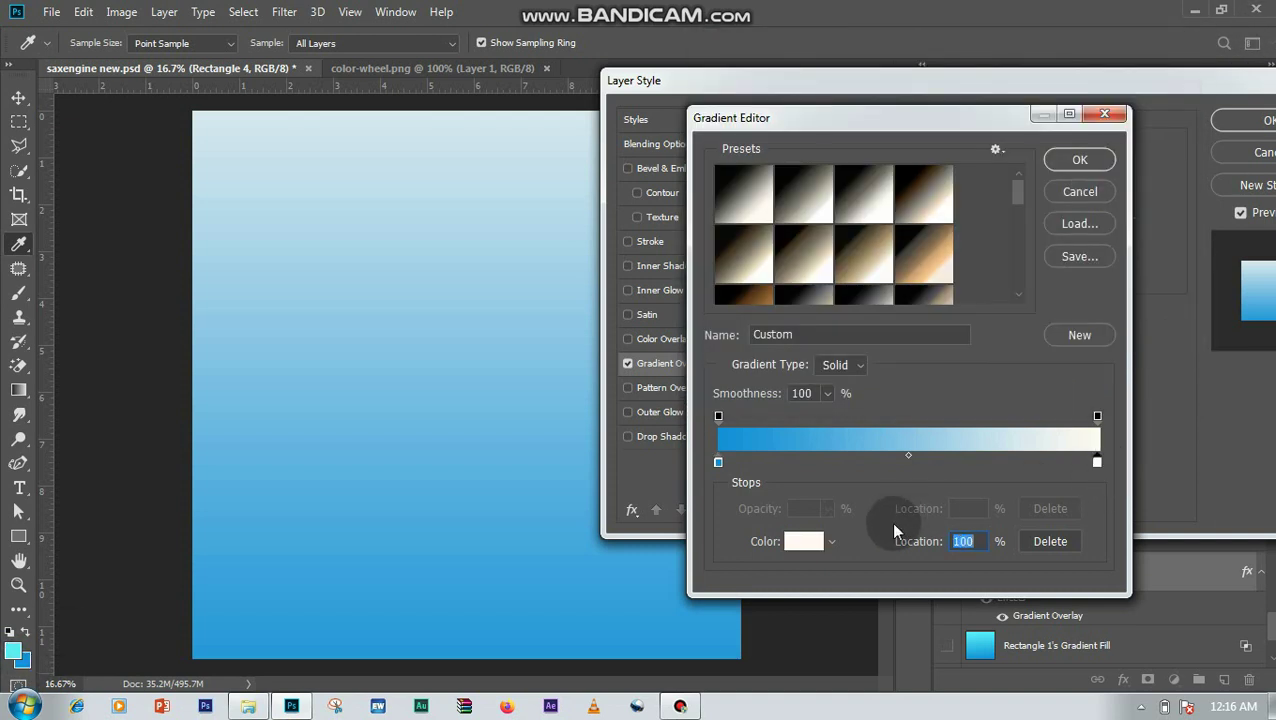
click(800, 541)
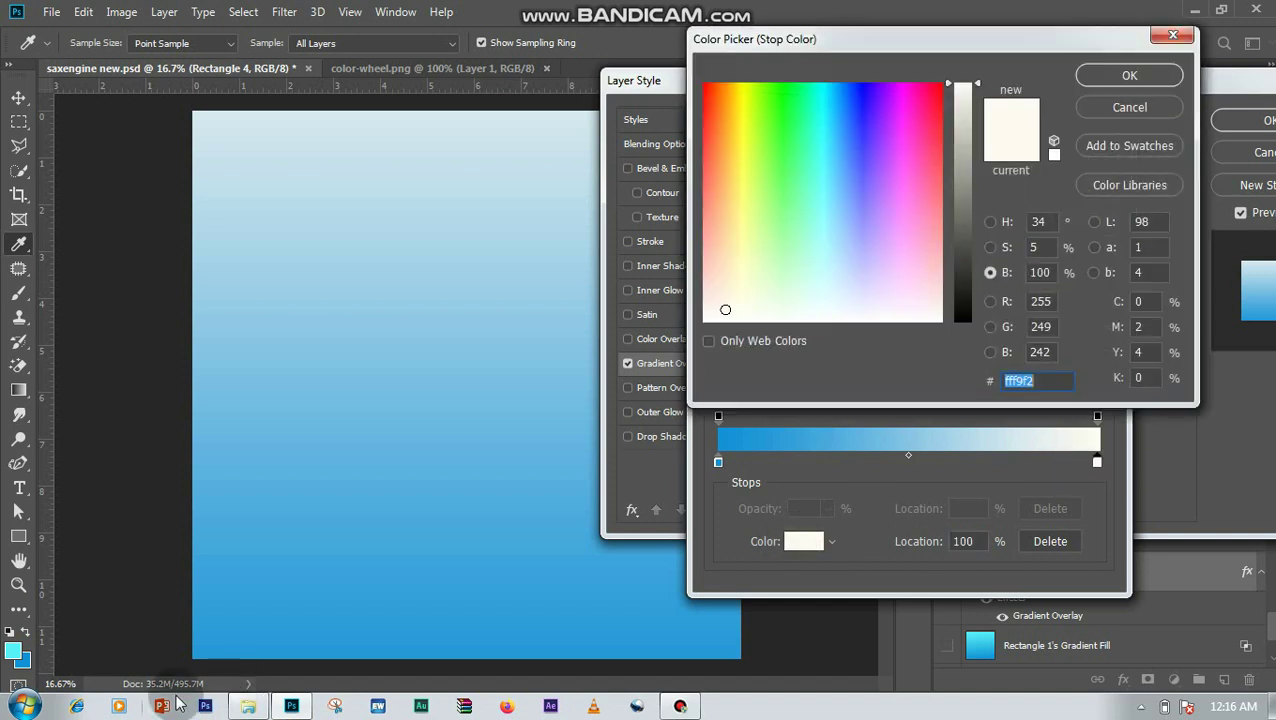
click(15, 648)
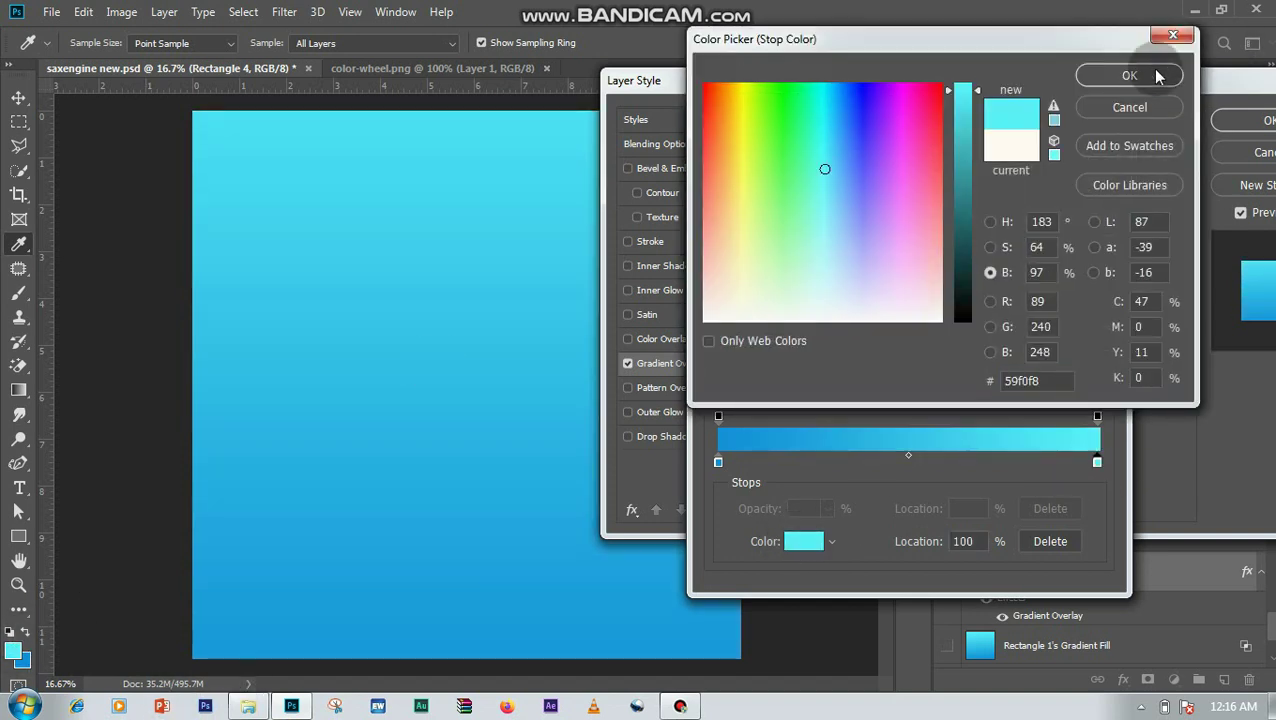
click(1156, 77)
click(1058, 159)
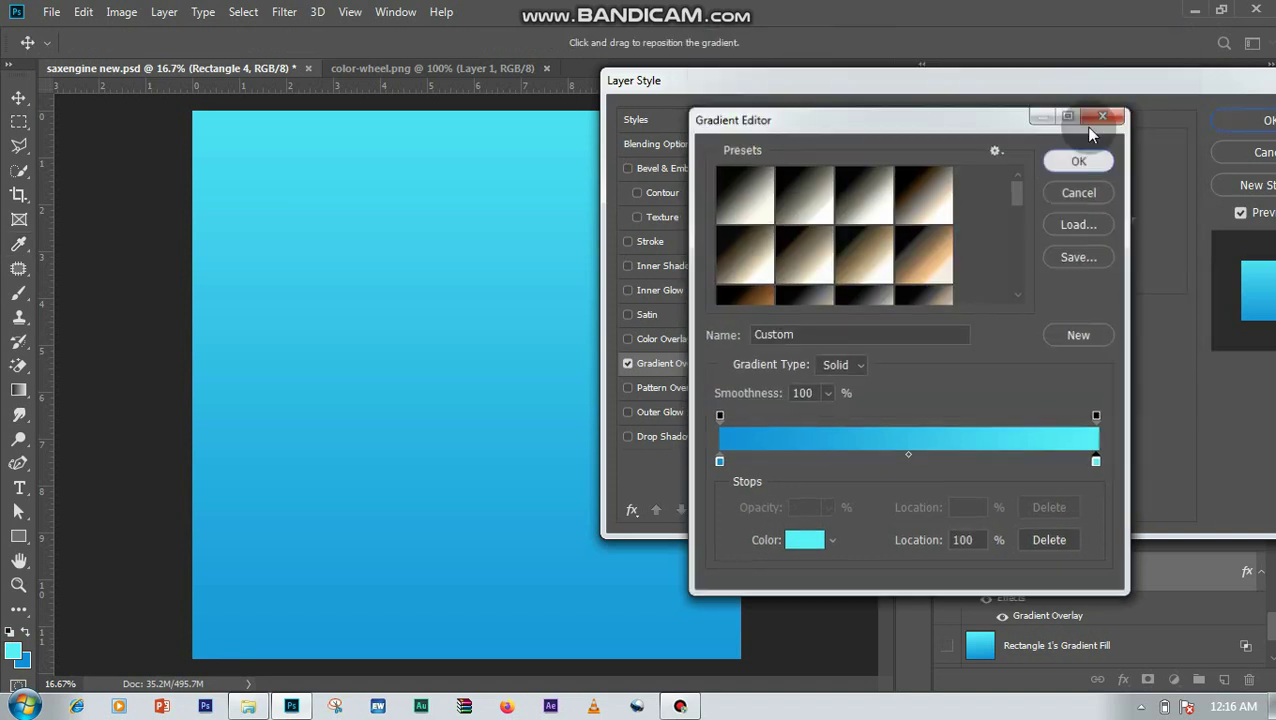
Step: Try the Radial, Reflected and Diamond styles on the gradient overlay, with its angle at -52°
drag(1106, 88, 957, 79)
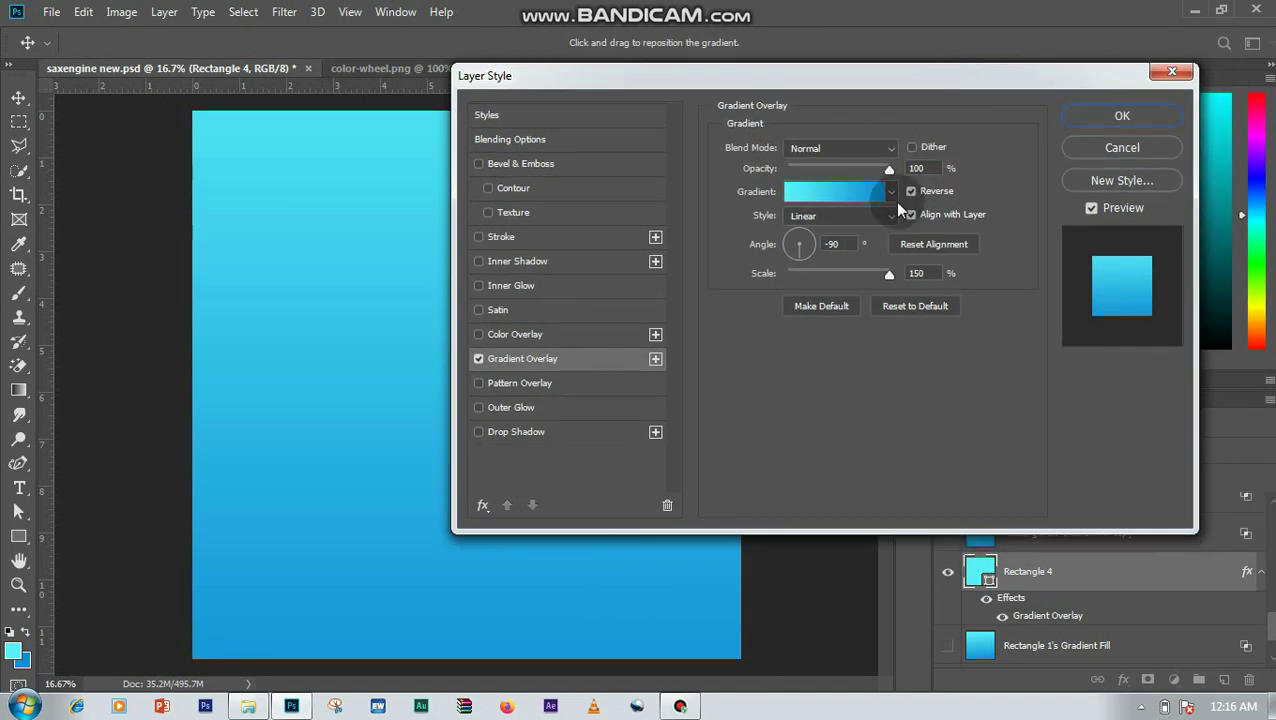
click(836, 223)
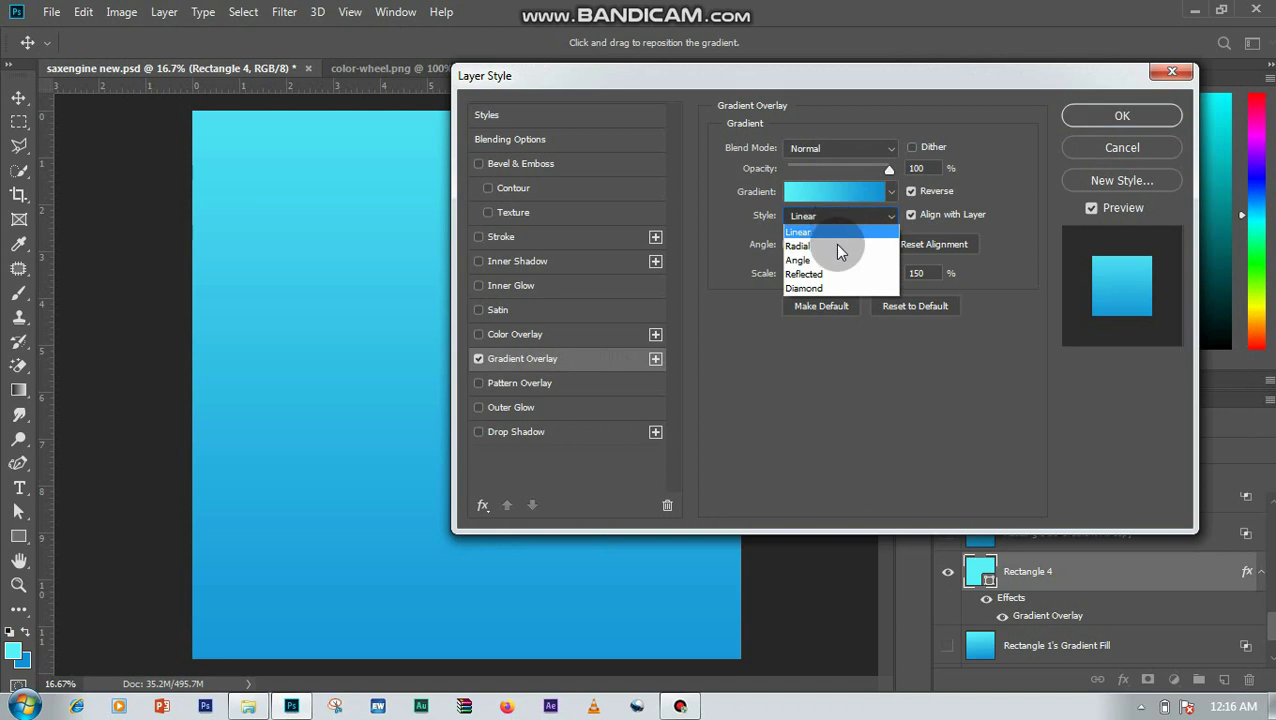
click(838, 259)
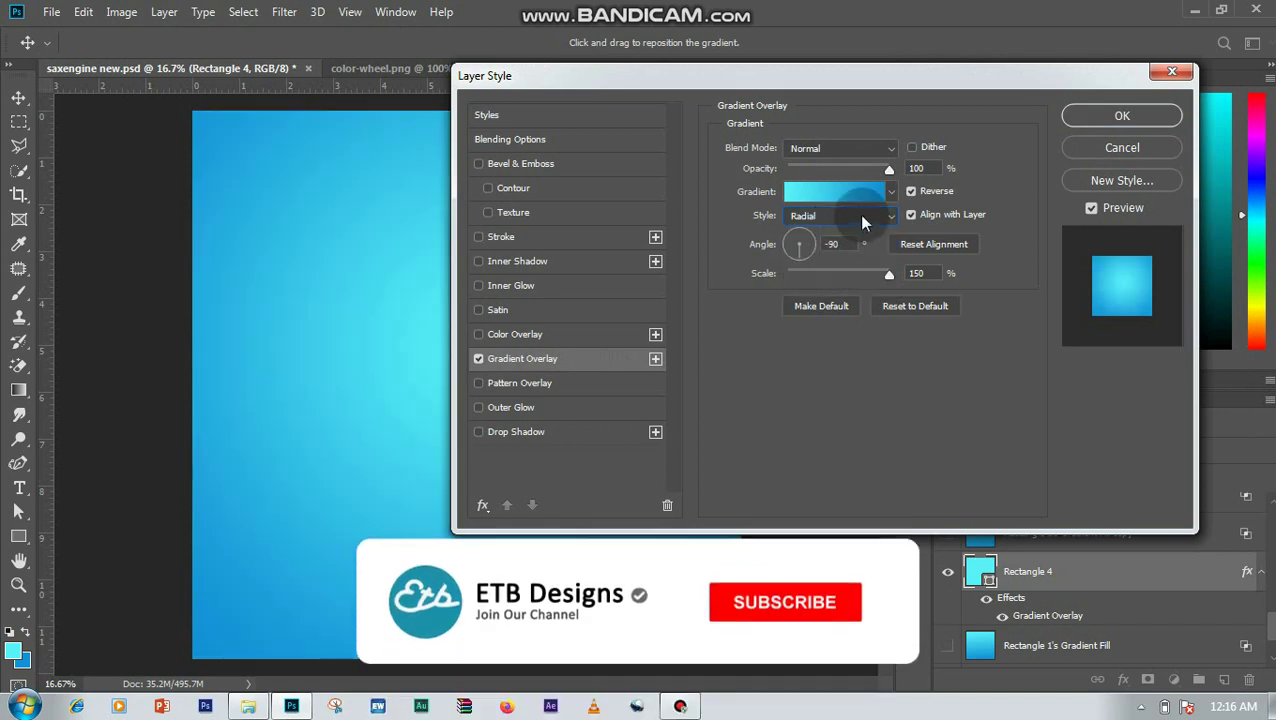
drag(848, 73, 955, 80)
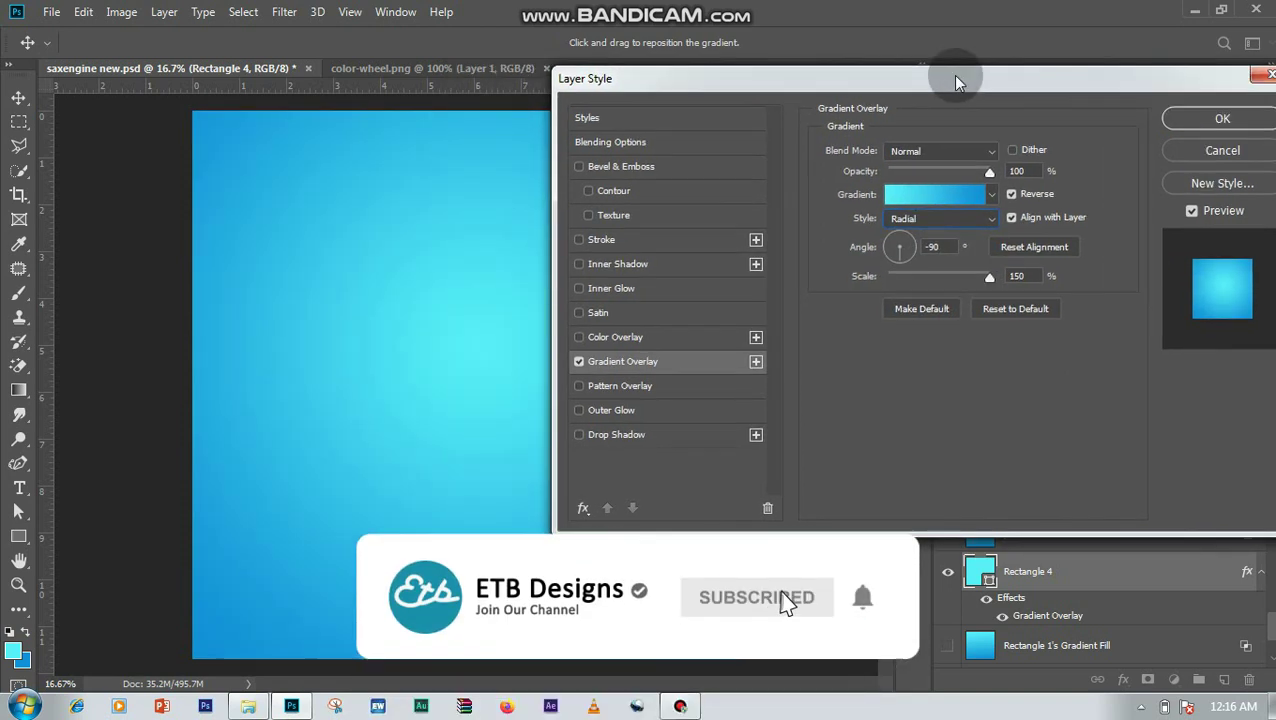
click(903, 254)
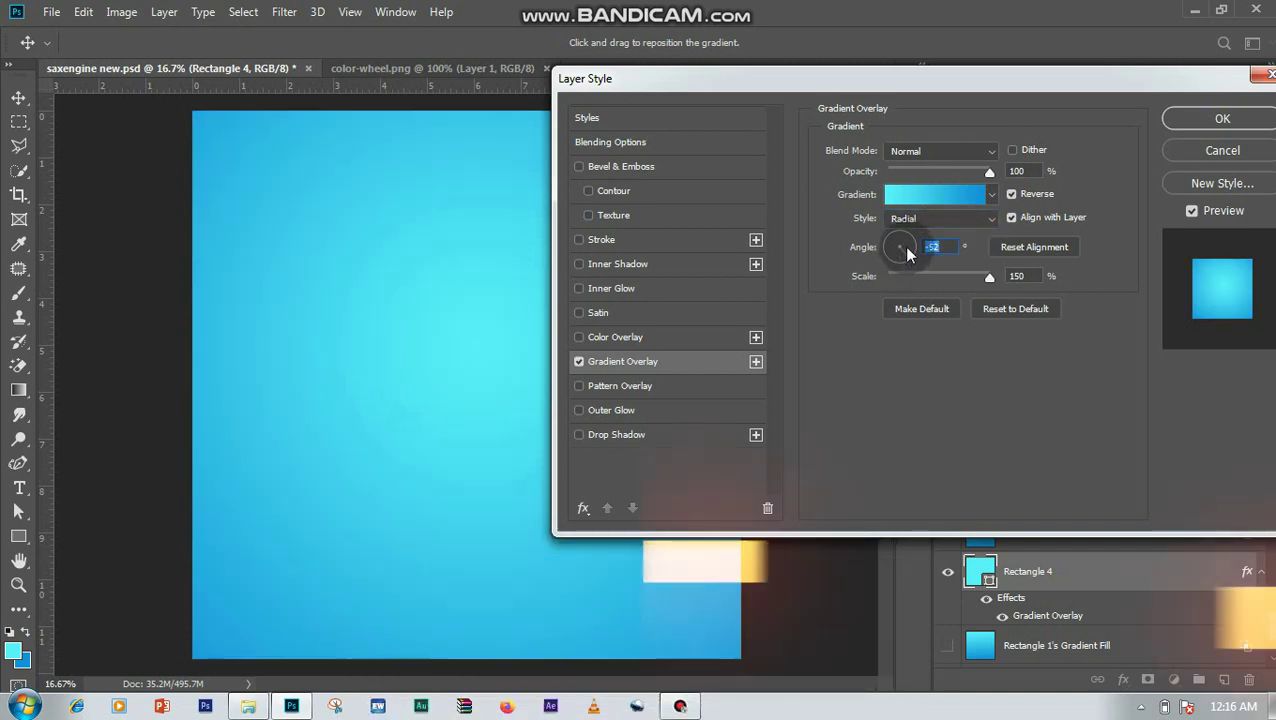
click(950, 218)
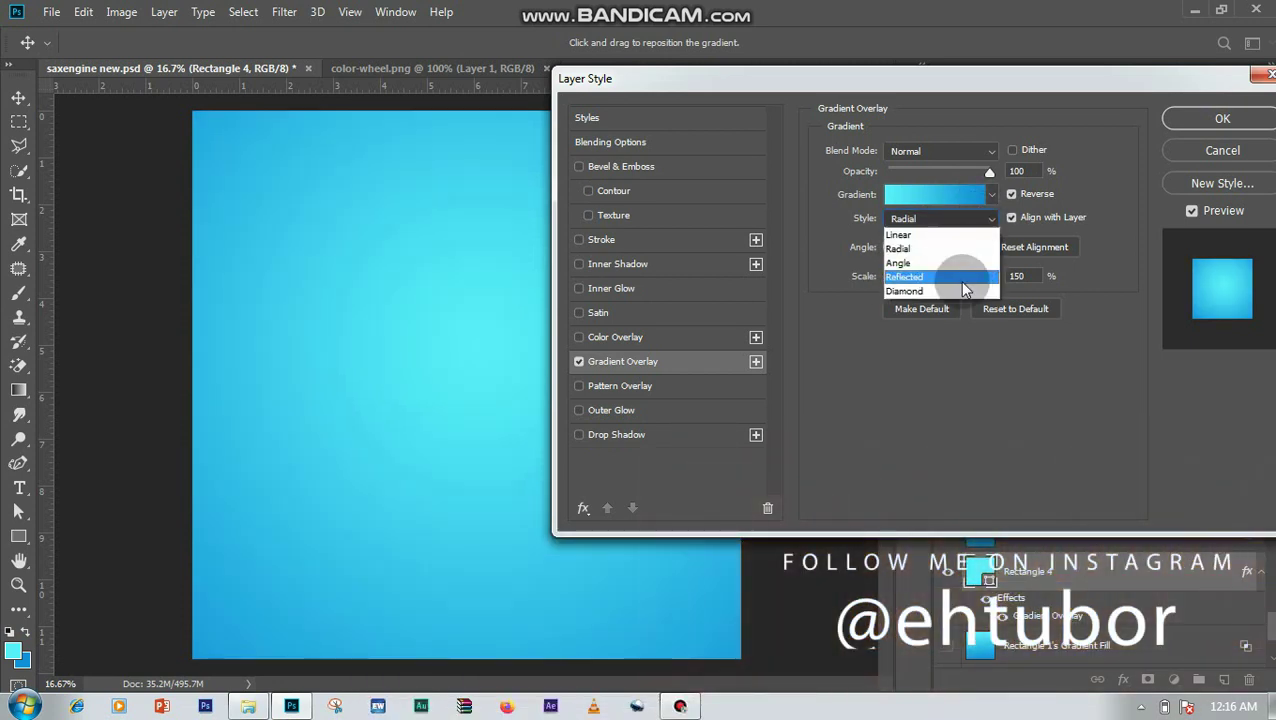
click(960, 281)
click(962, 220)
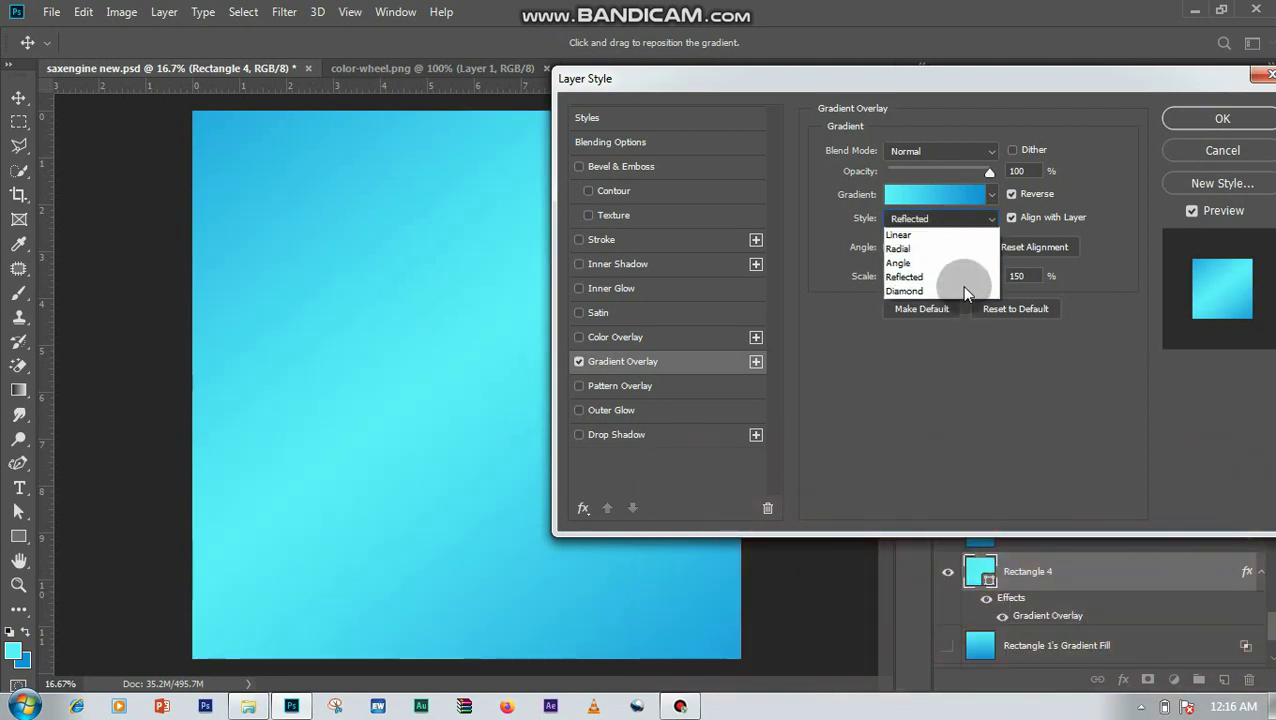
click(962, 286)
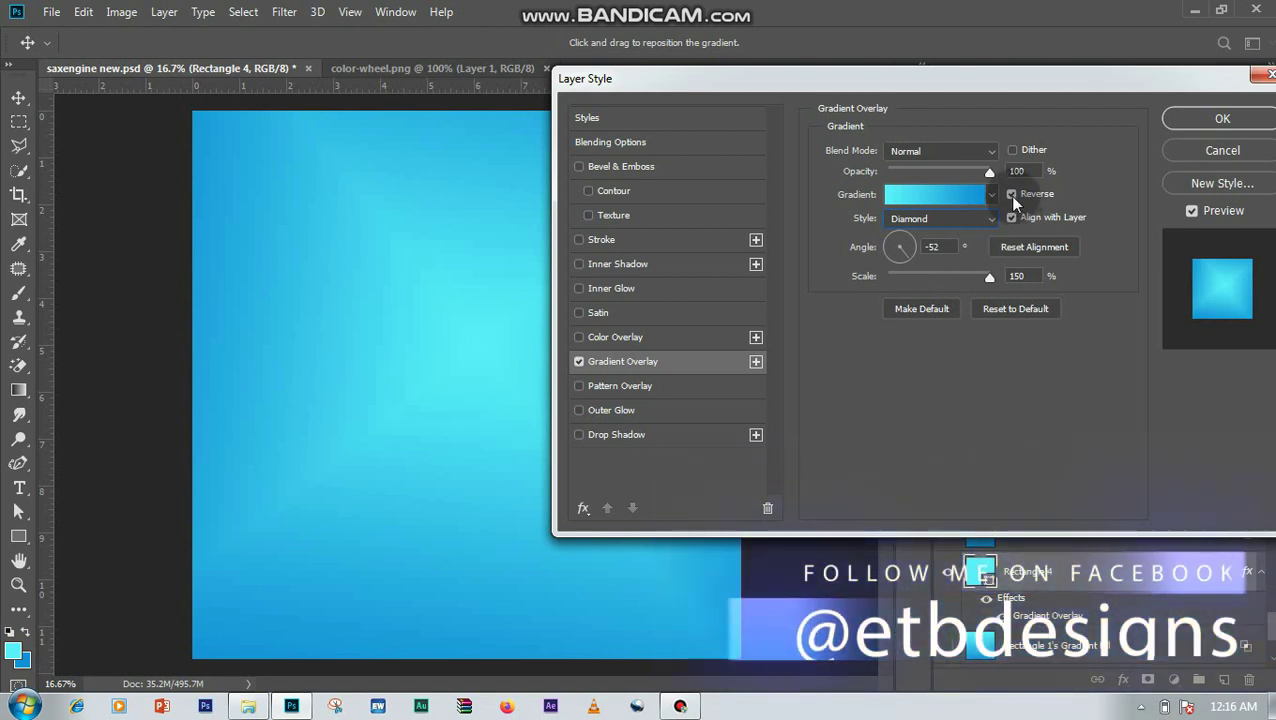
Step: Compare the diamond gradient with and without Reverse, and review its color stops in the Gradient Editor
click(1011, 195)
click(1011, 195)
click(1011, 195)
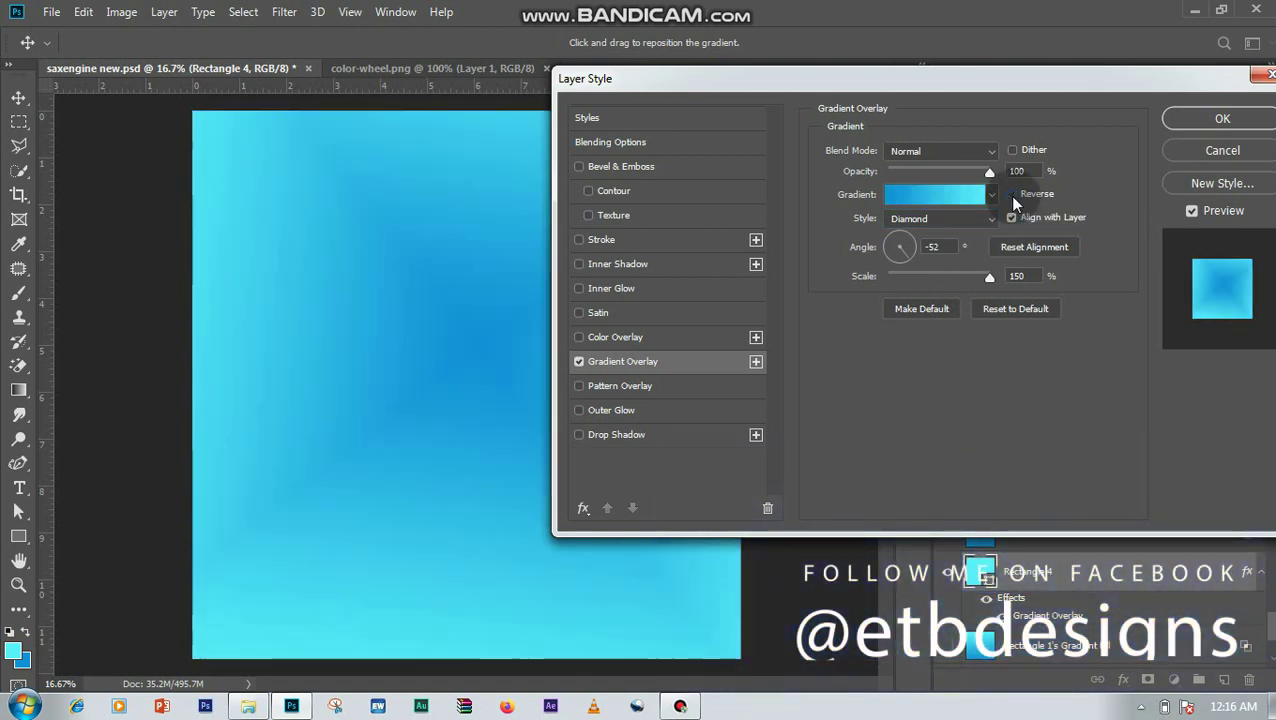
click(1011, 195)
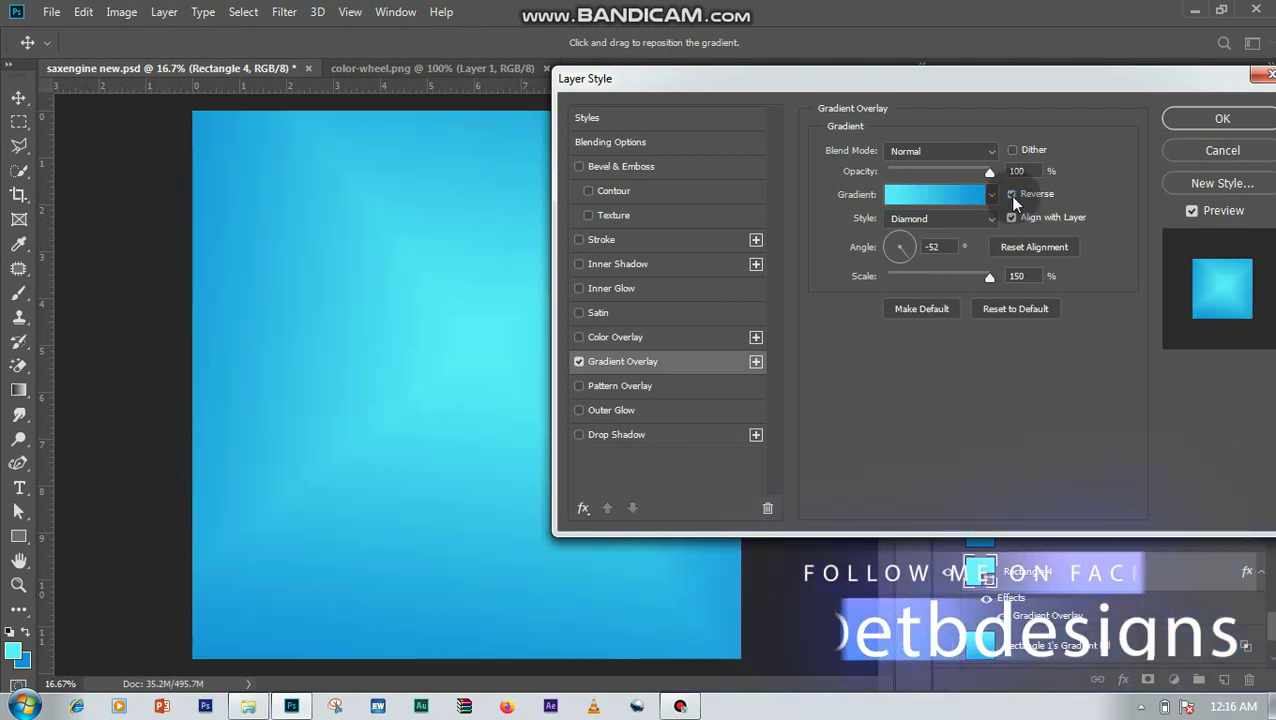
click(957, 194)
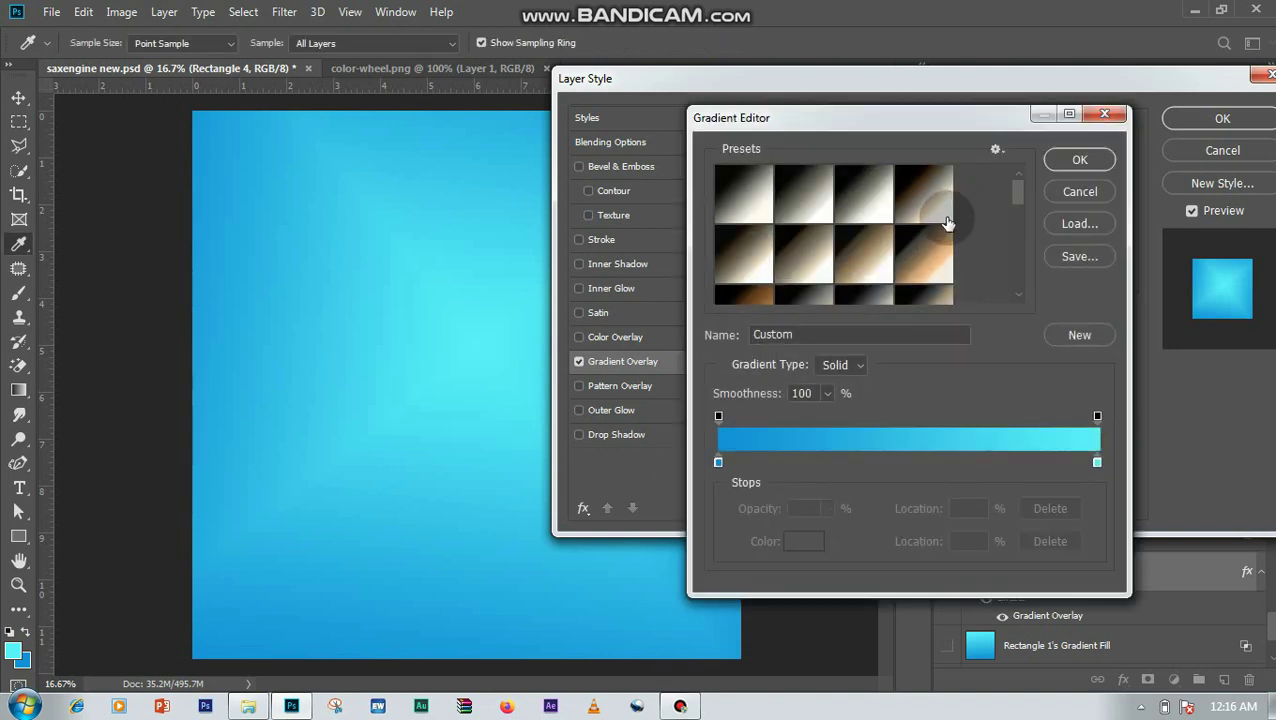
click(1052, 165)
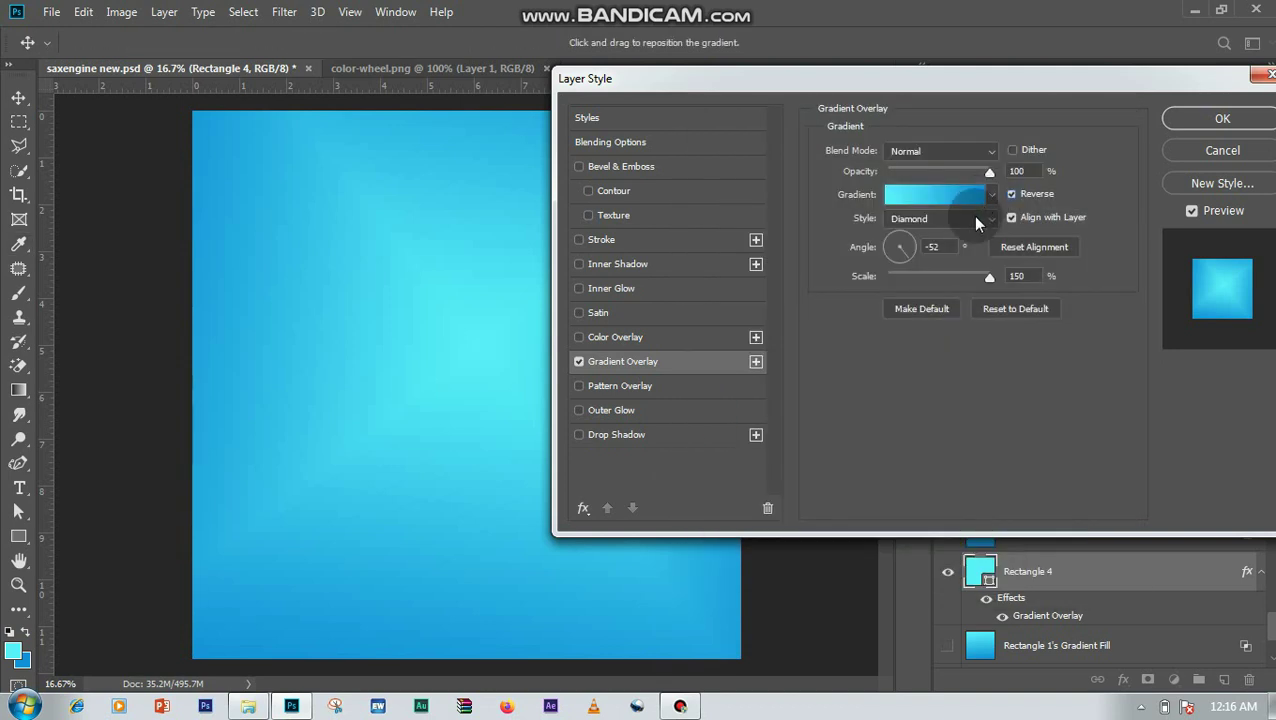
Step: Set the gradient overlay's style to Linear and its angle to -90°, and apply the layer style
click(972, 217)
click(944, 236)
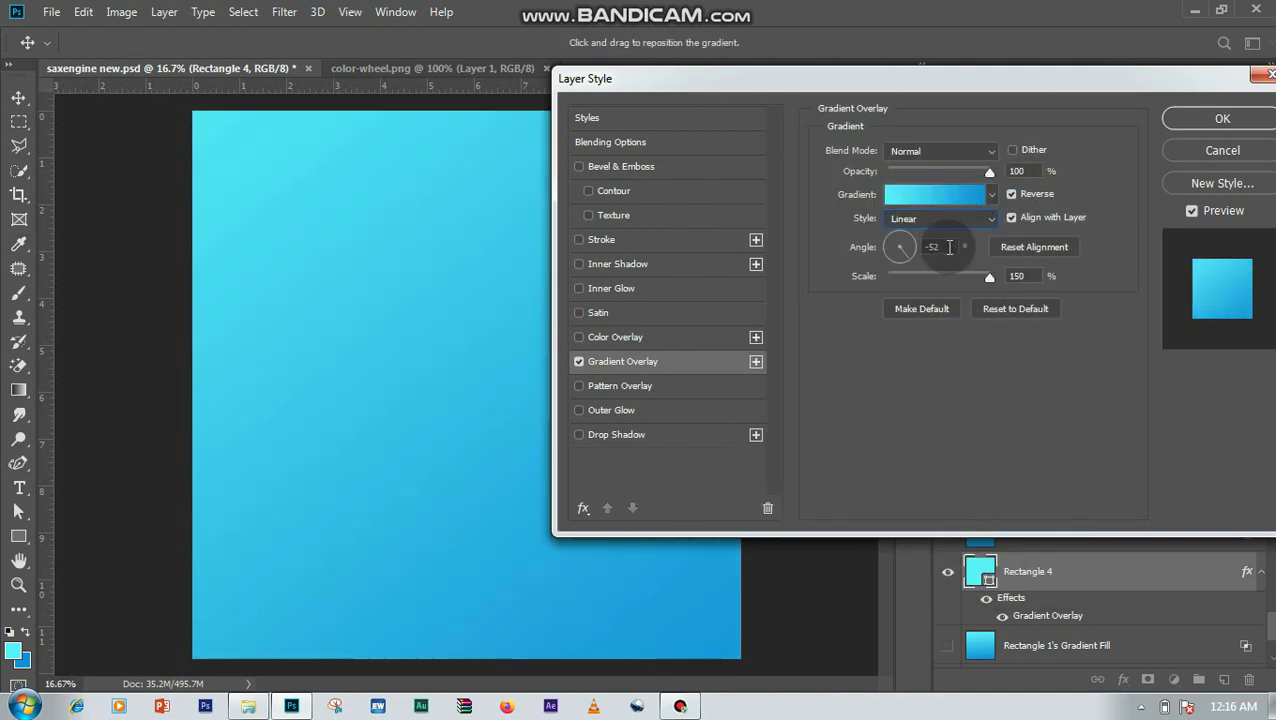
click(840, 250)
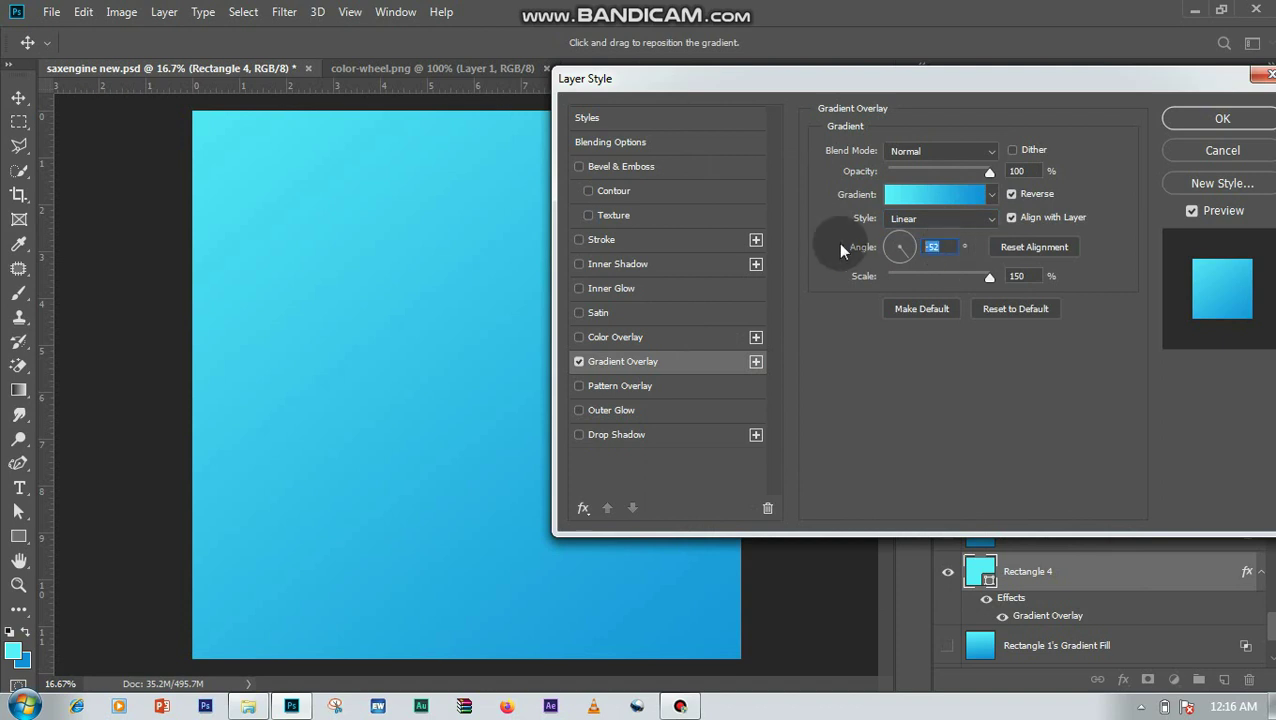
text(-90)
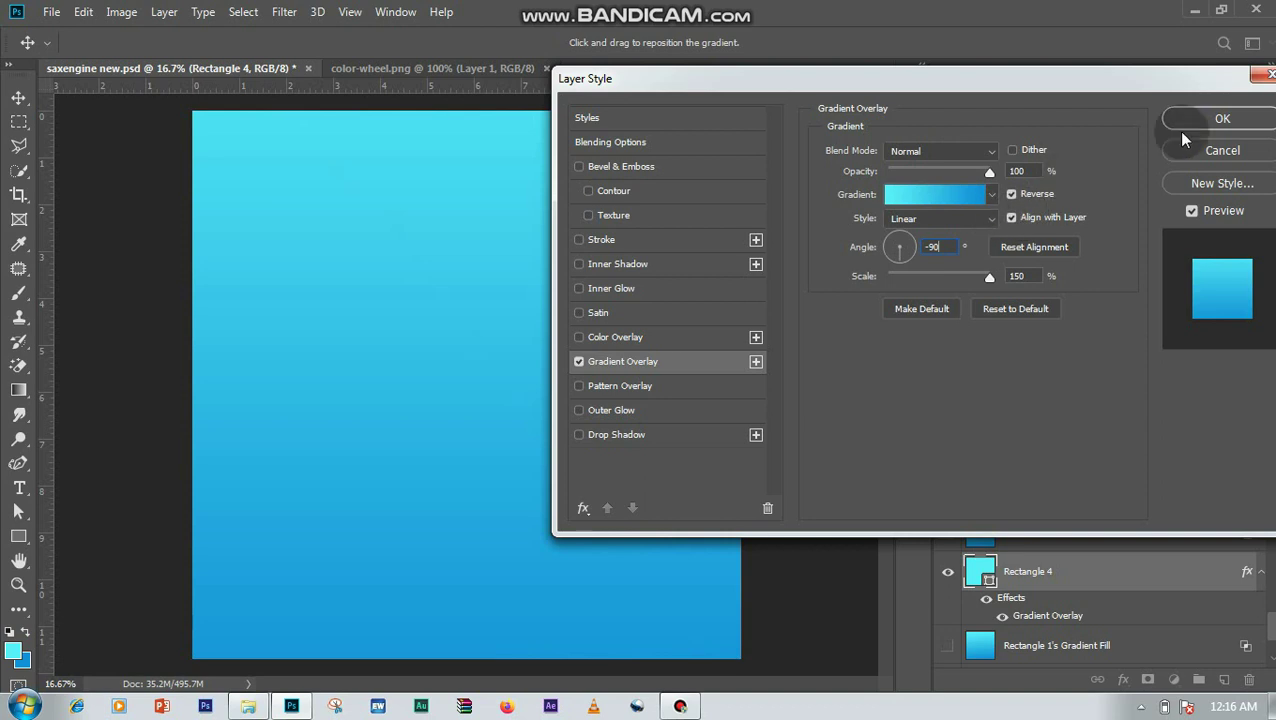
click(1222, 117)
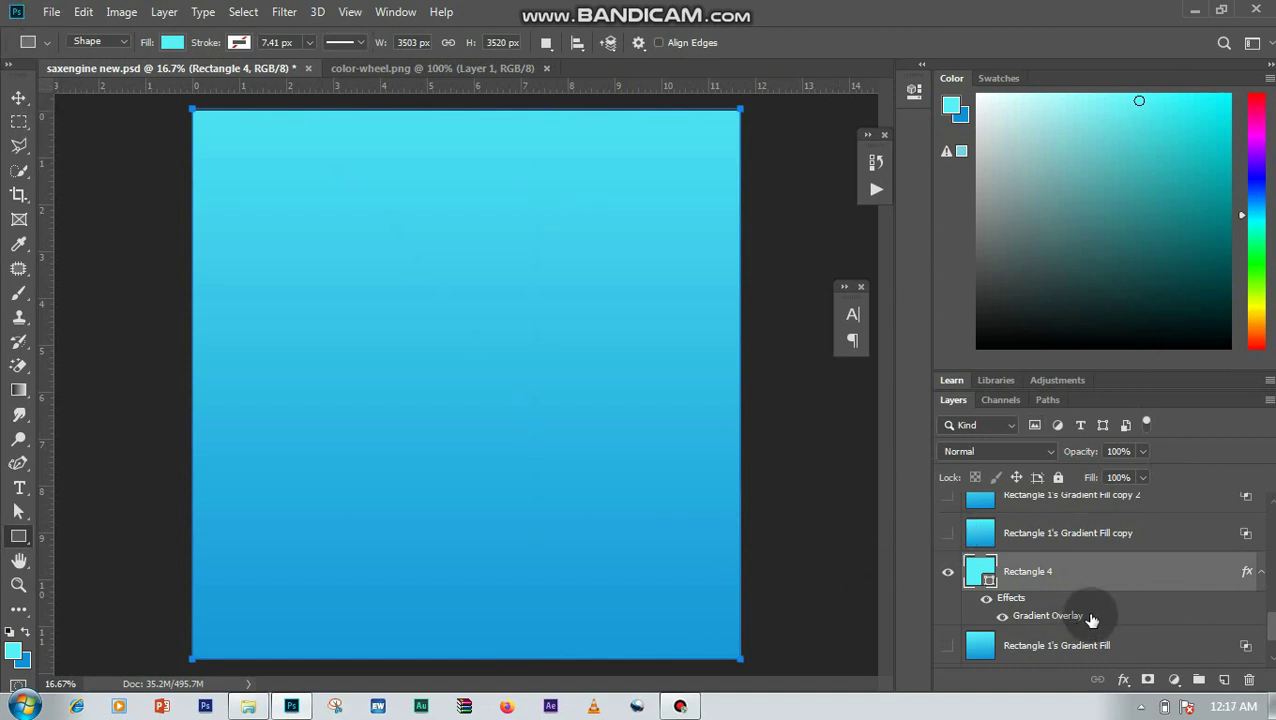
Step: Convert the rectangle's Gradient Overlay effect into its own layer with Create Layer
click(17, 100)
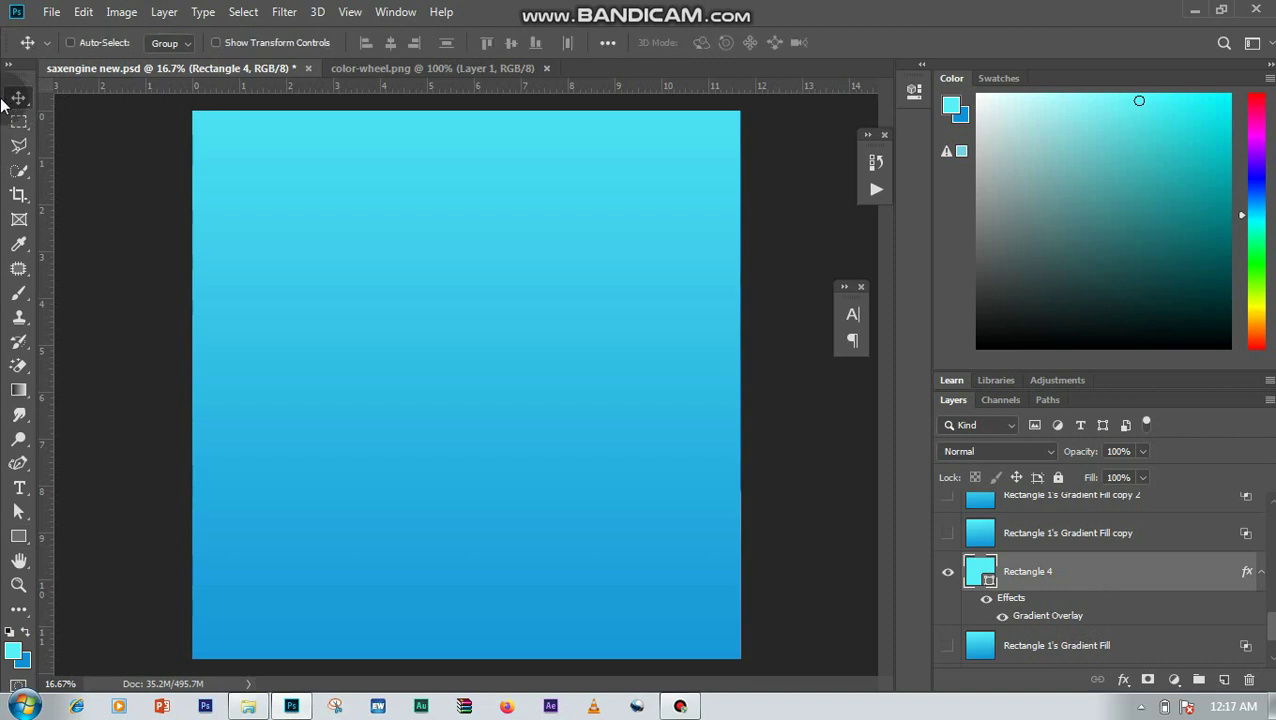
right_click(1113, 615)
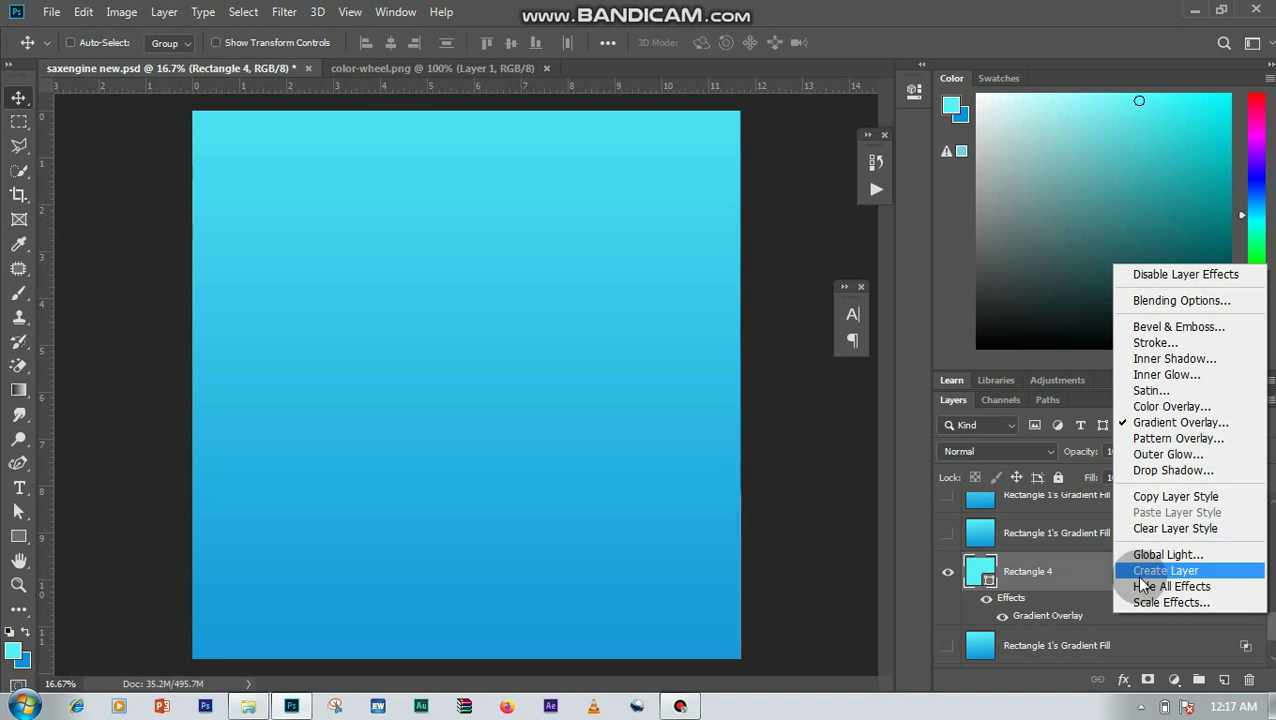
right_click(1079, 615)
right_click(1076, 618)
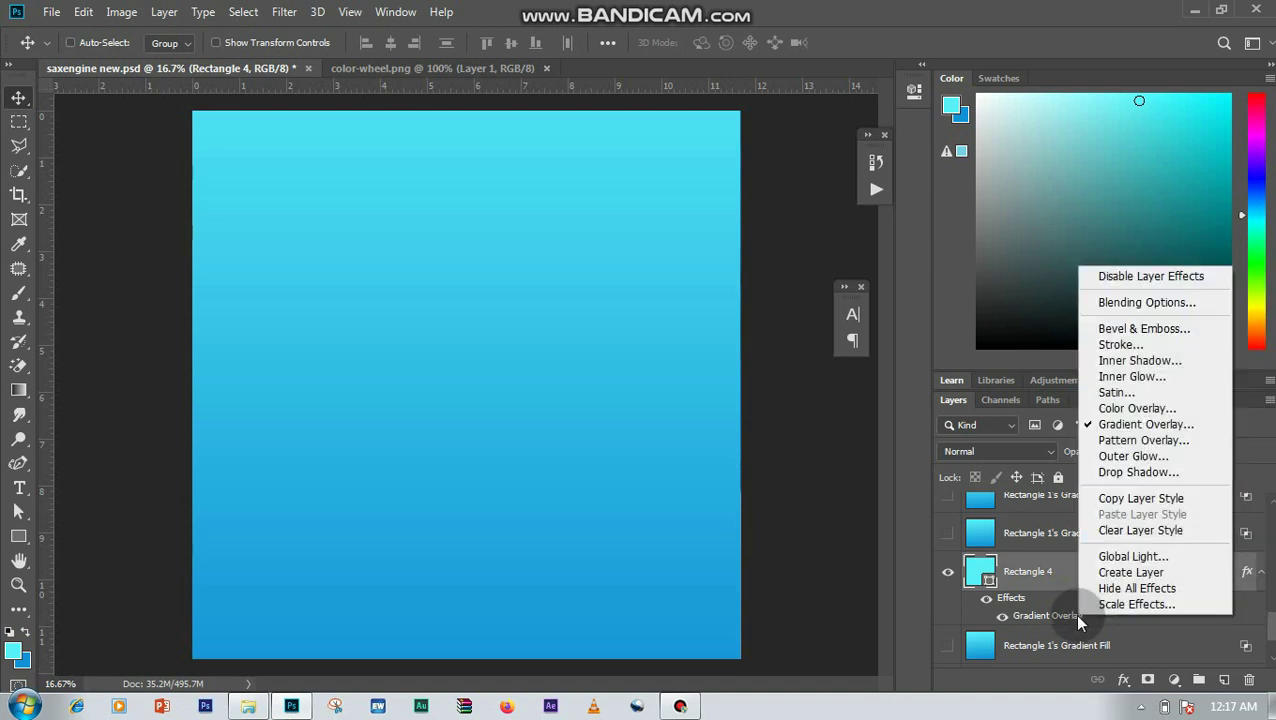
click(1124, 577)
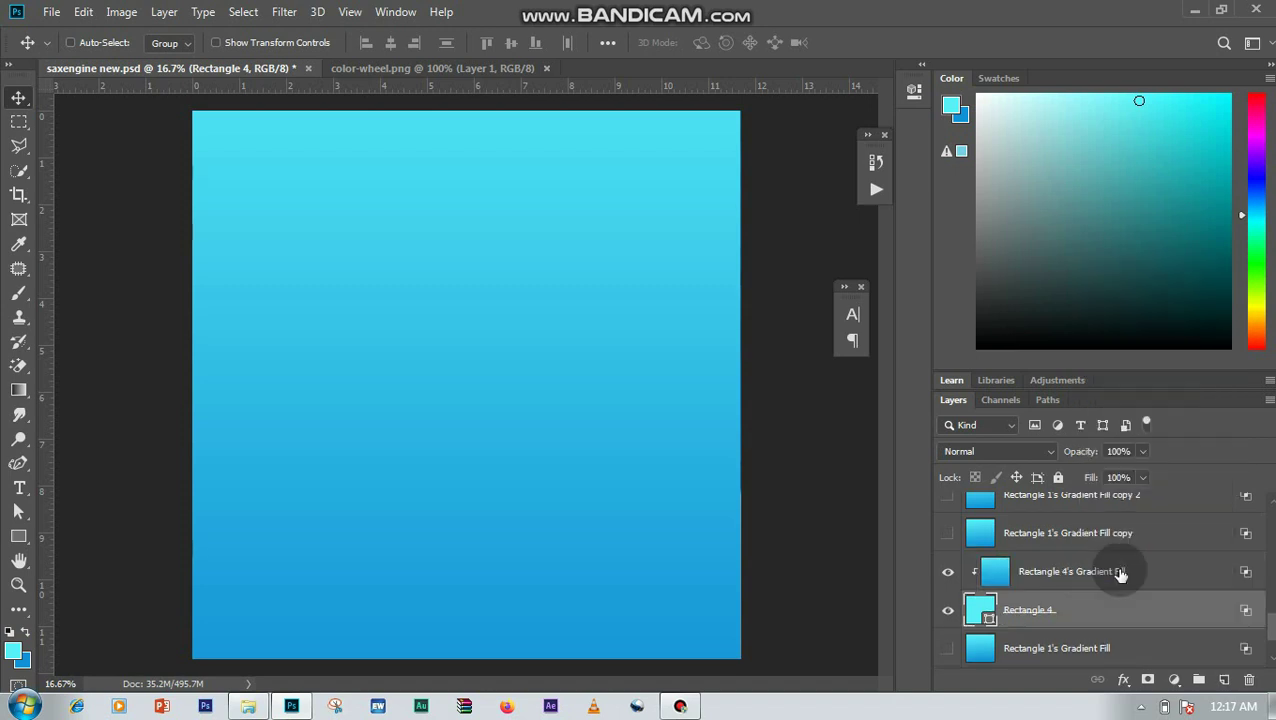
Step: Hide the Rectangle 4 layer and release its gradient fill layer from the clipping mask
click(1043, 625)
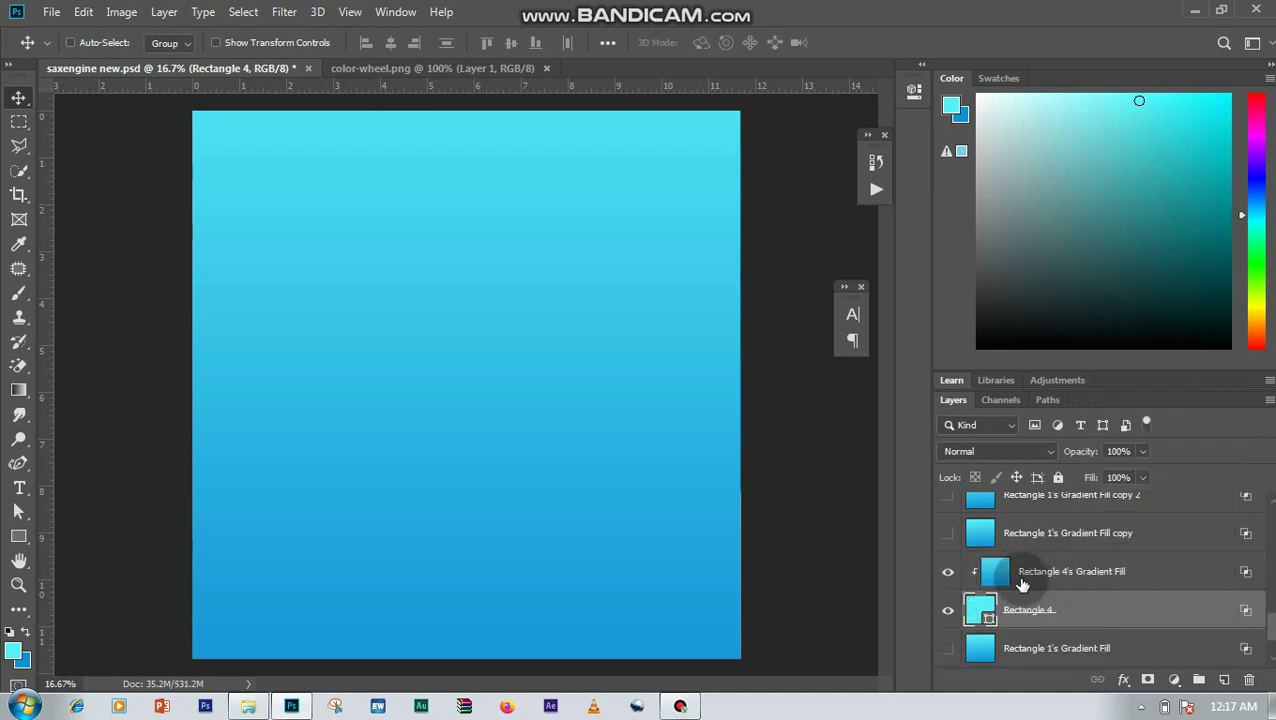
click(946, 610)
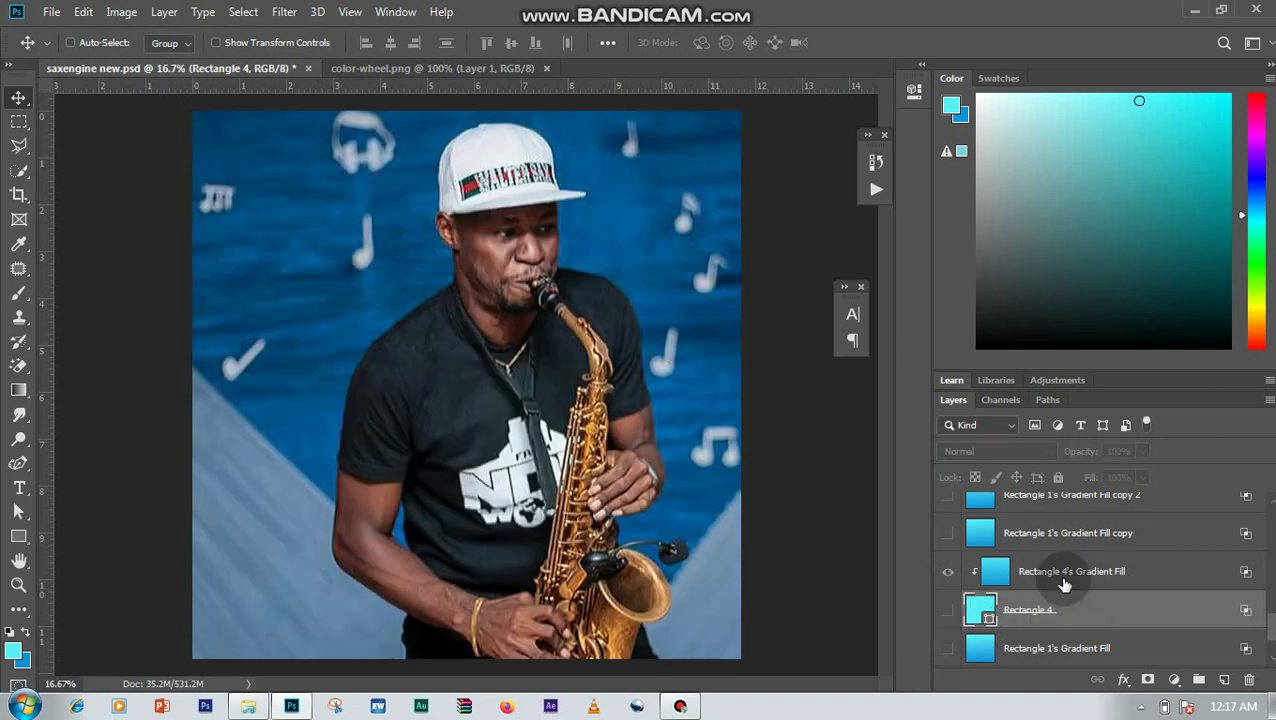
right_click(1038, 573)
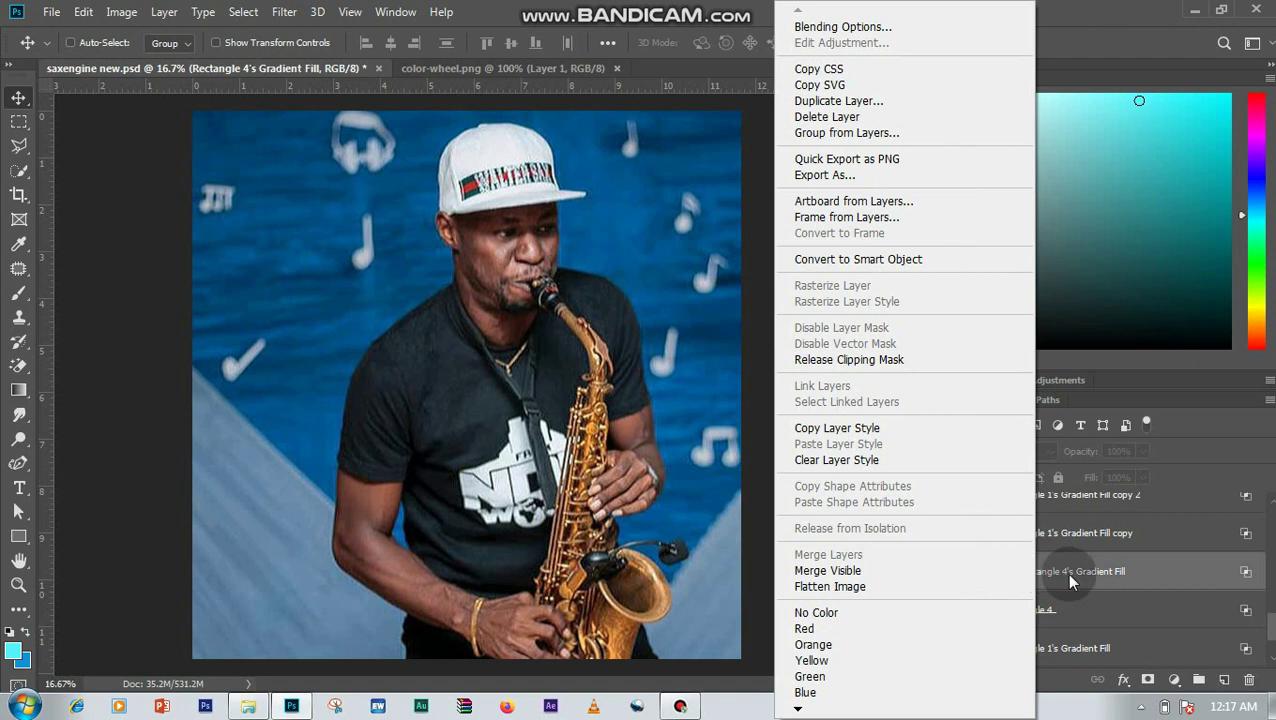
right_click(1068, 577)
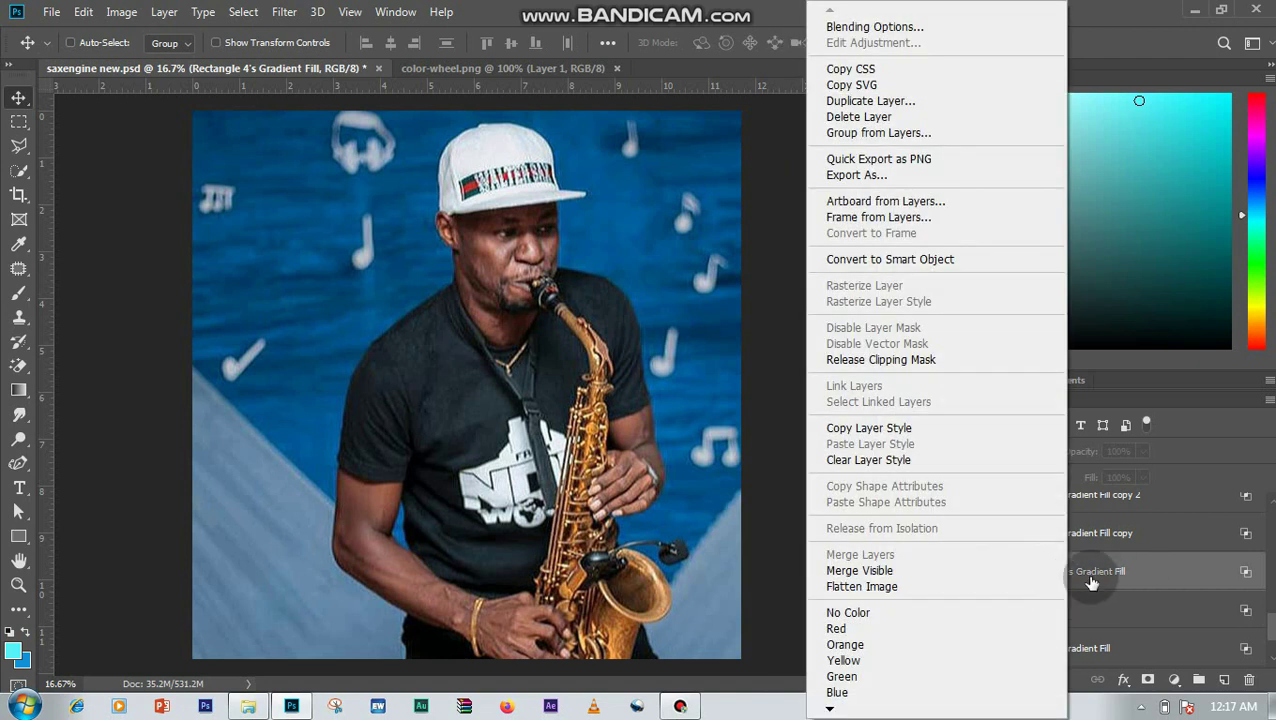
right_click(1089, 577)
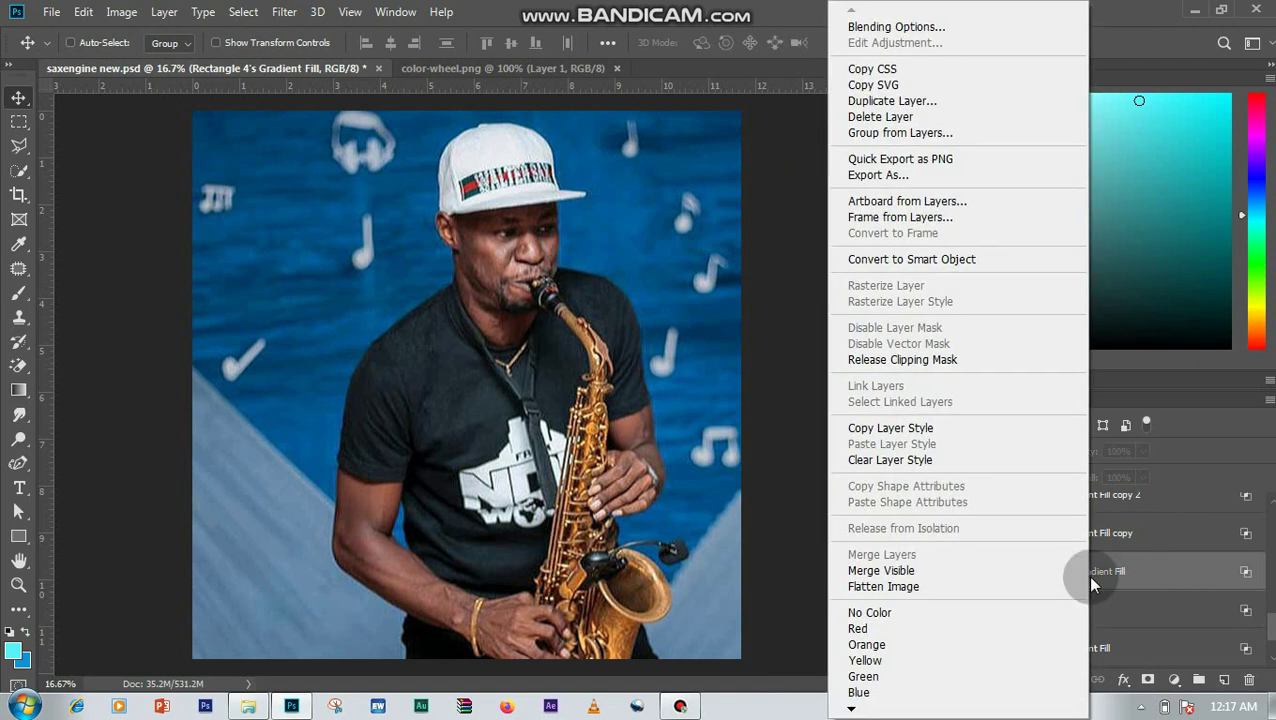
click(968, 362)
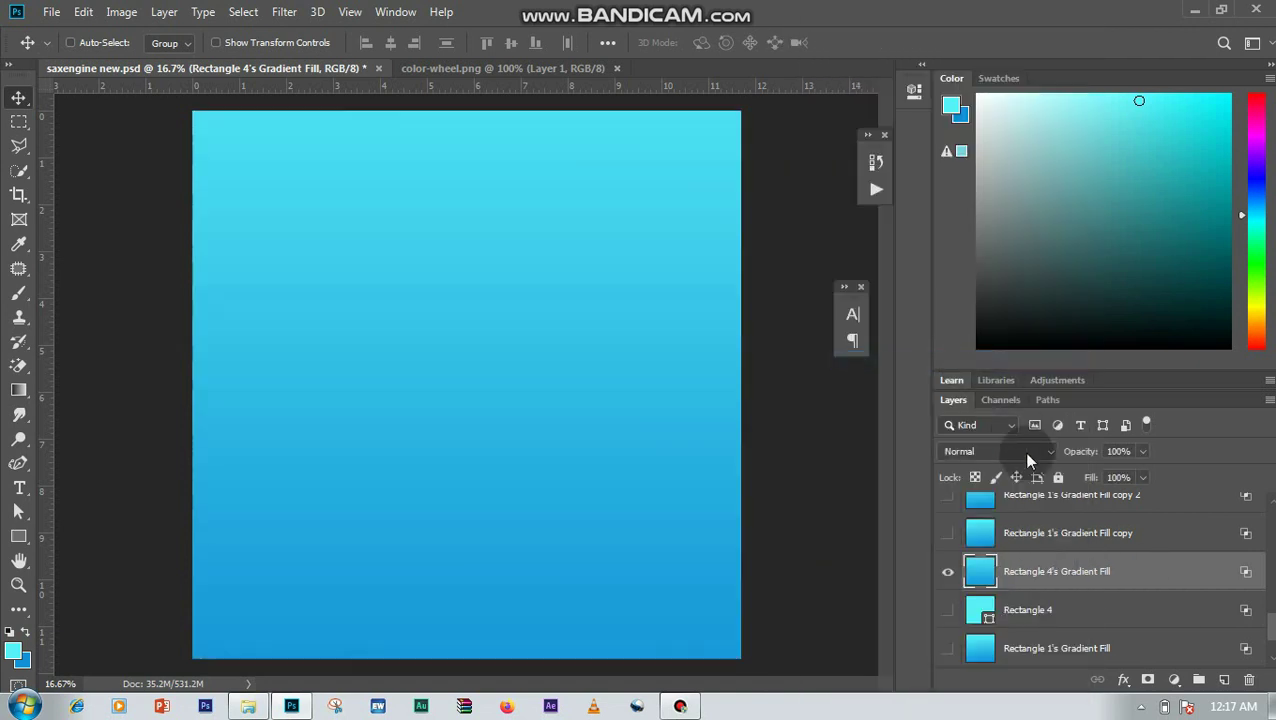
Step: Set the blend mode of the Rectangle 1's Gradient Fill layer to Color and collapse the History panel
click(1077, 540)
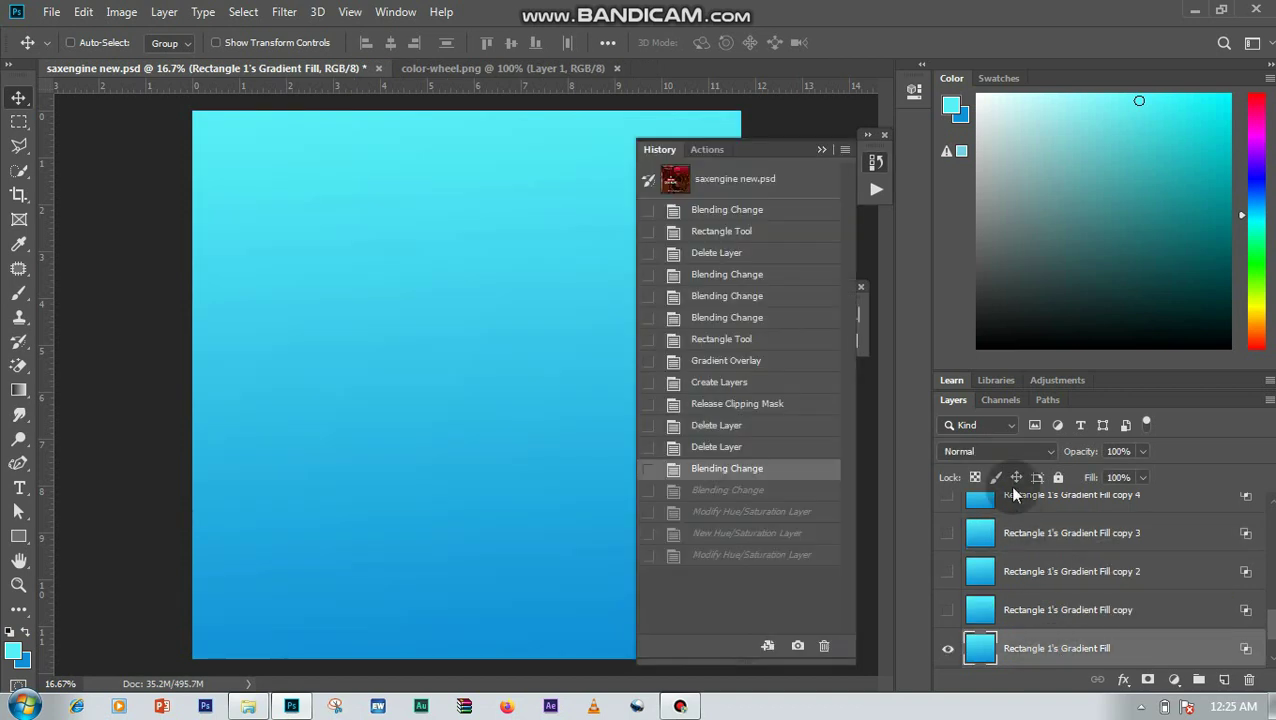
click(1000, 456)
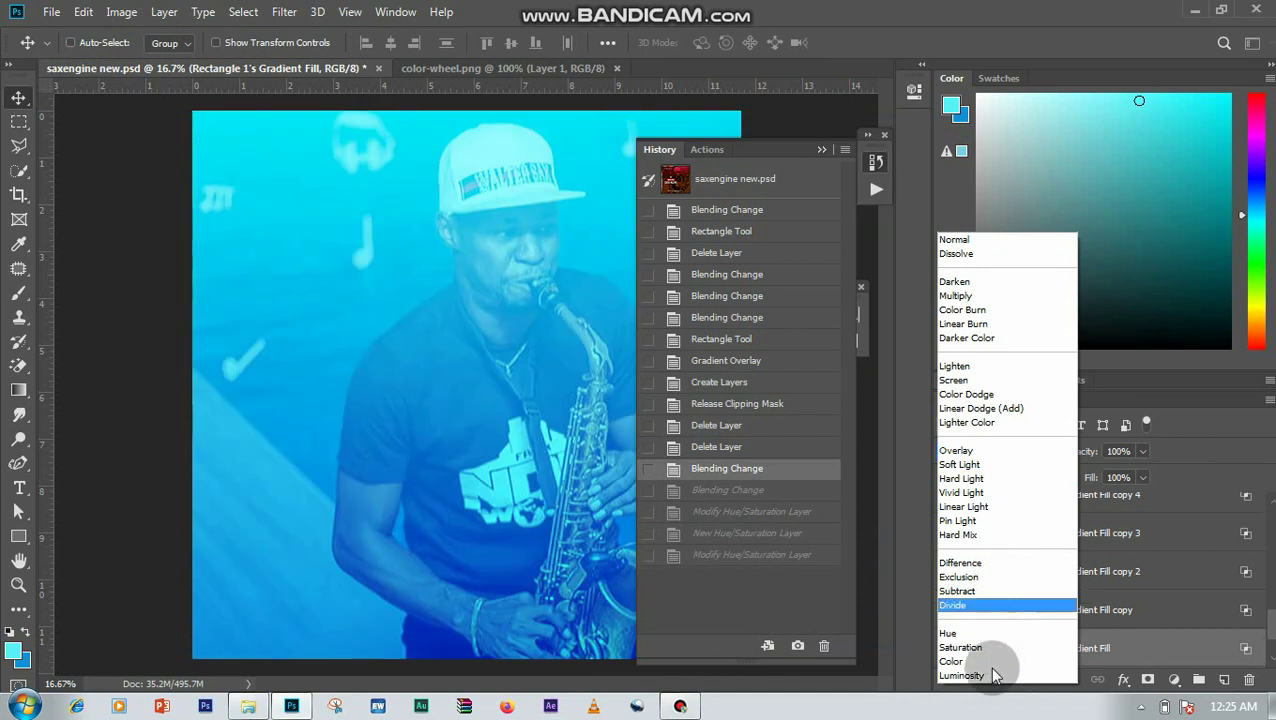
click(990, 664)
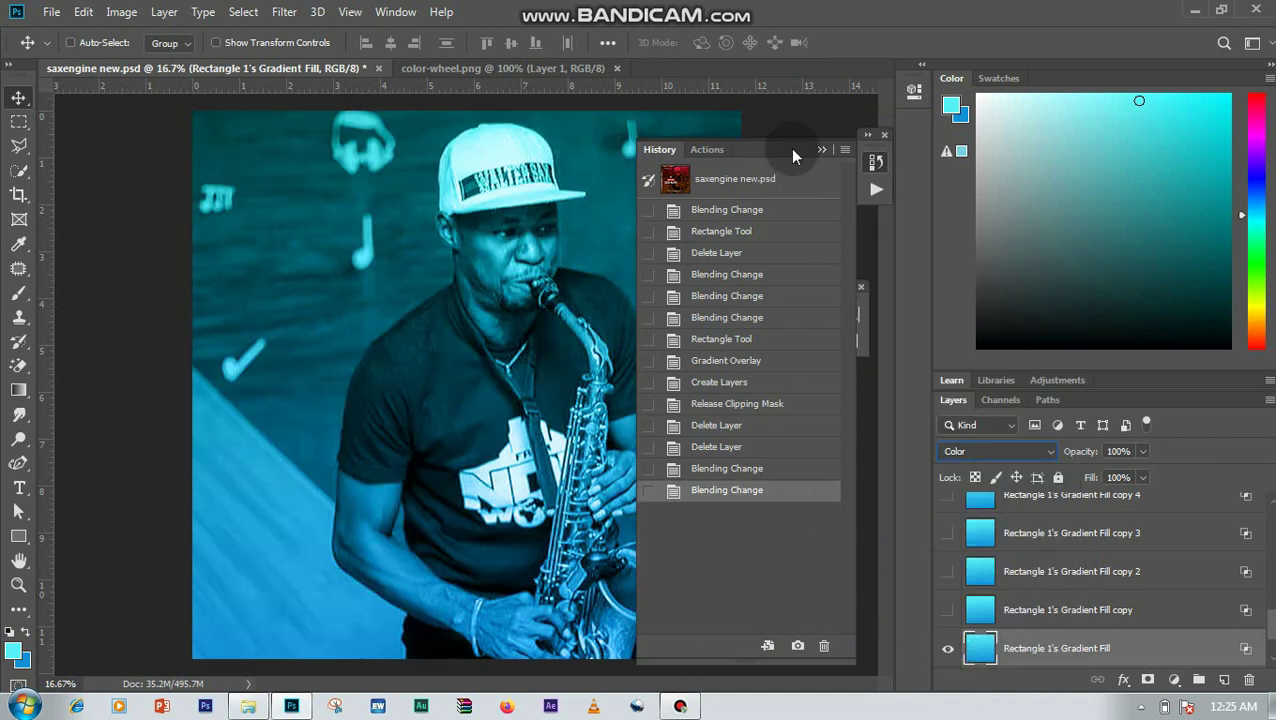
click(819, 148)
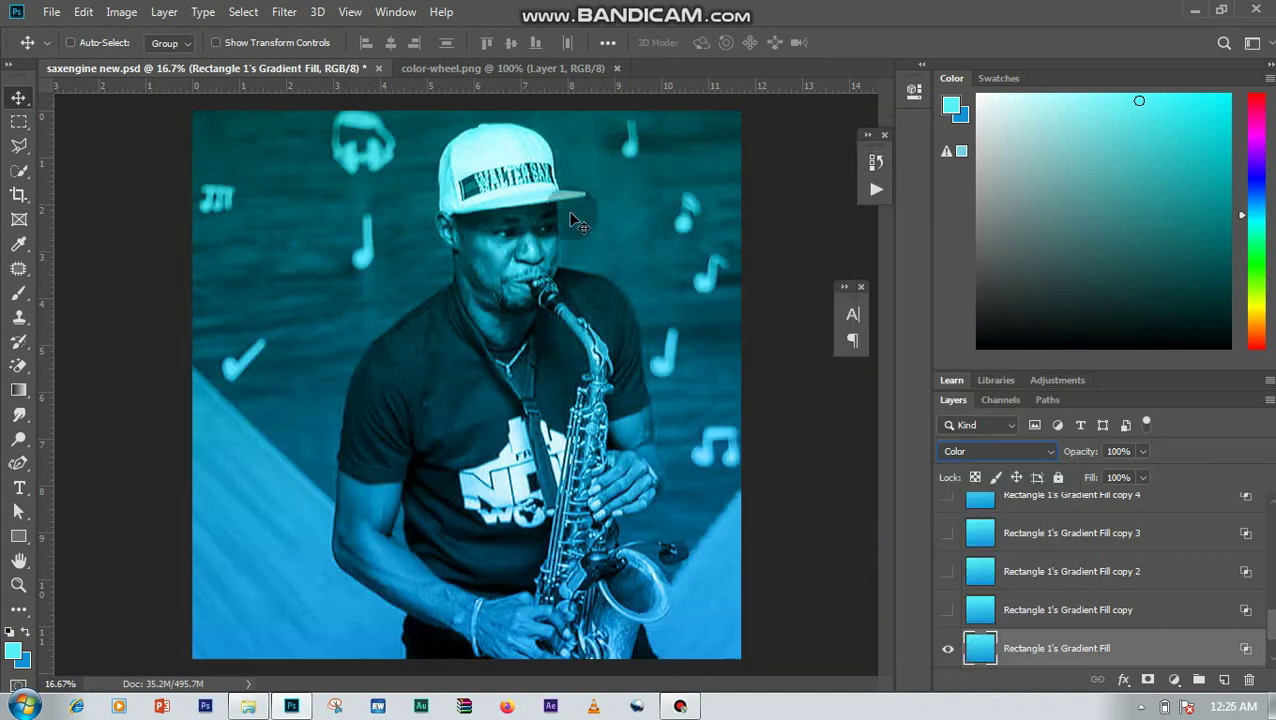
Step: Show the first copy of Rectangle 1's gradient fill in Multiply mode, comparing the photo with and without it
click(1021, 612)
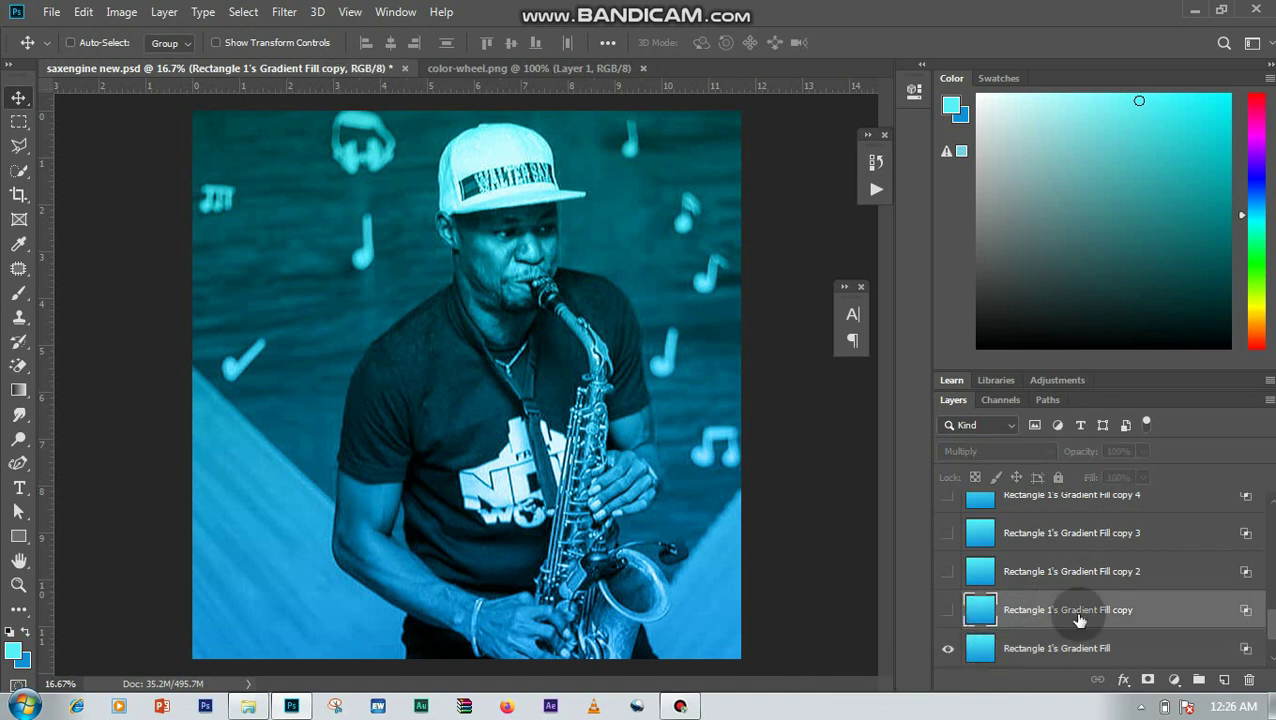
click(946, 610)
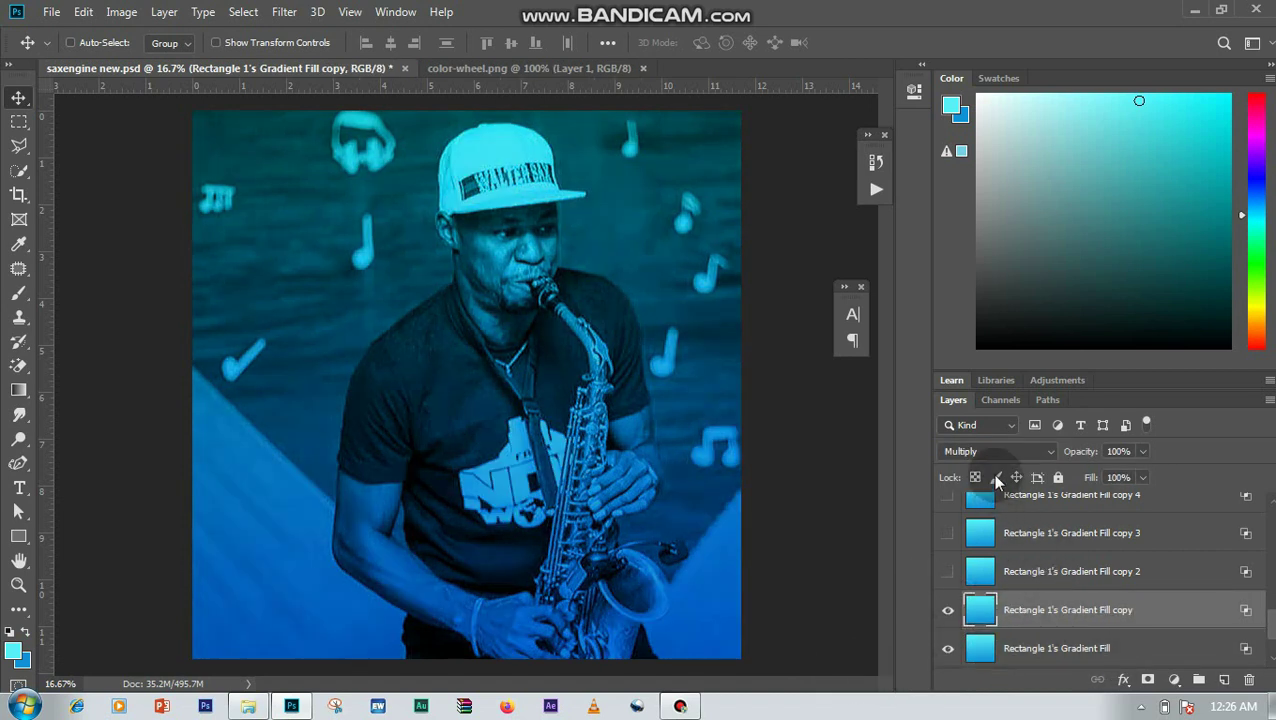
click(994, 457)
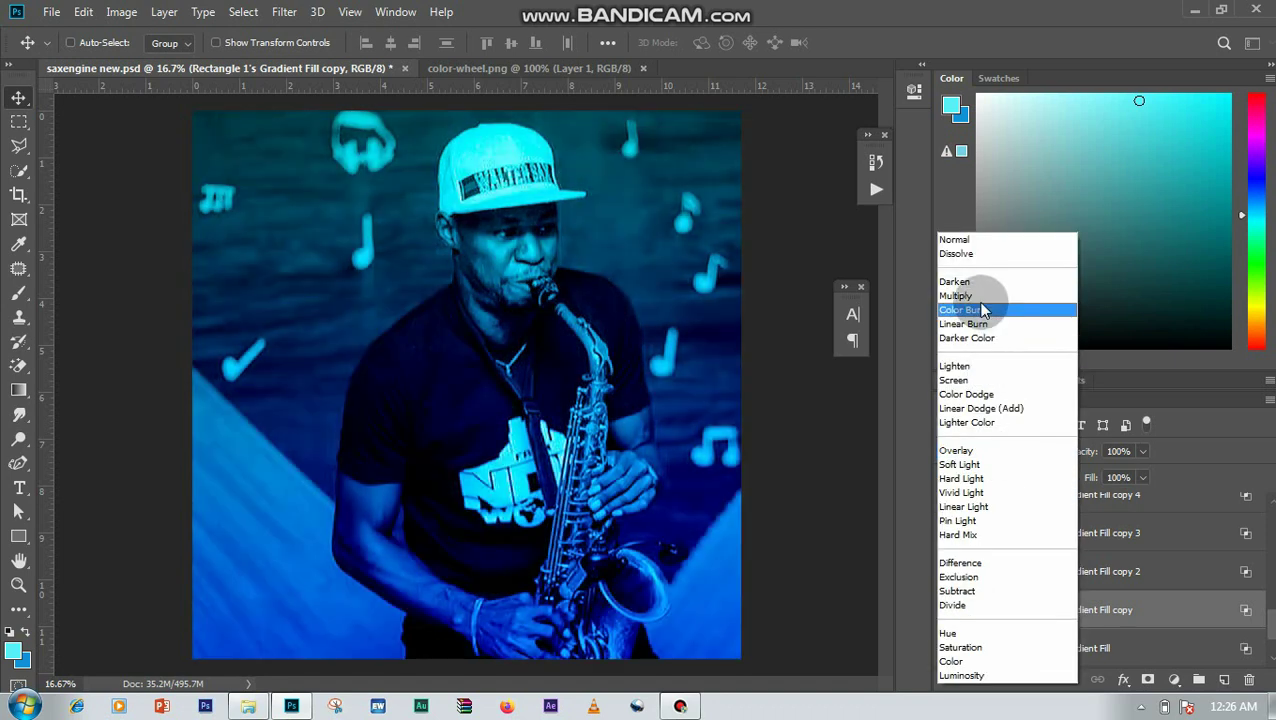
click(982, 297)
click(946, 612)
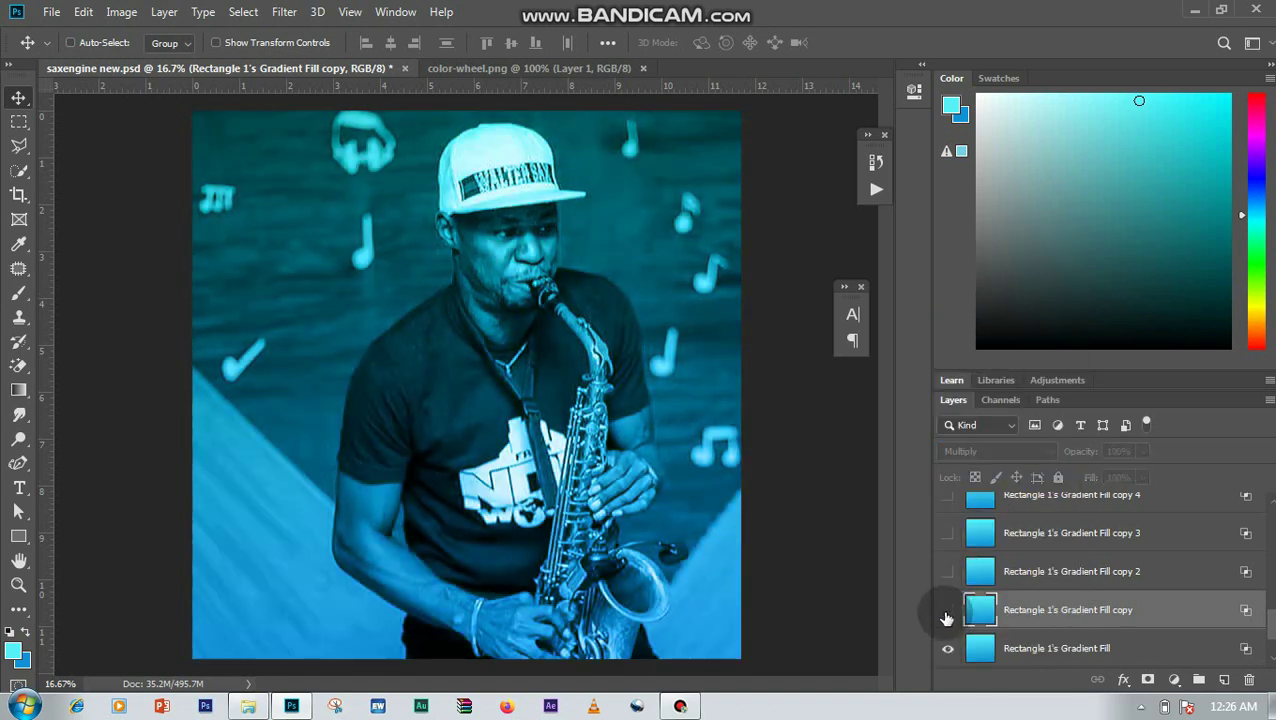
click(946, 615)
Step: Show copies 2 through 6 of Rectangle 1's gradient fill to deepen the color over the photo
click(1031, 576)
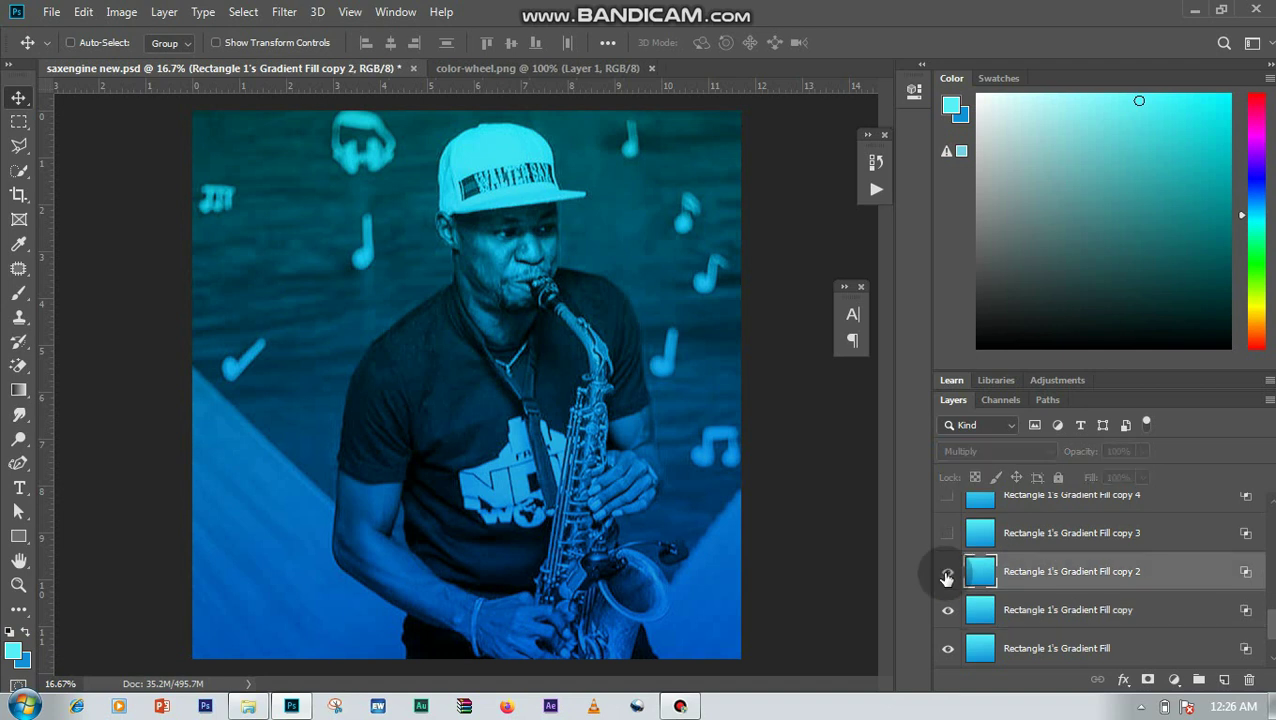
click(948, 569)
click(948, 533)
click(948, 496)
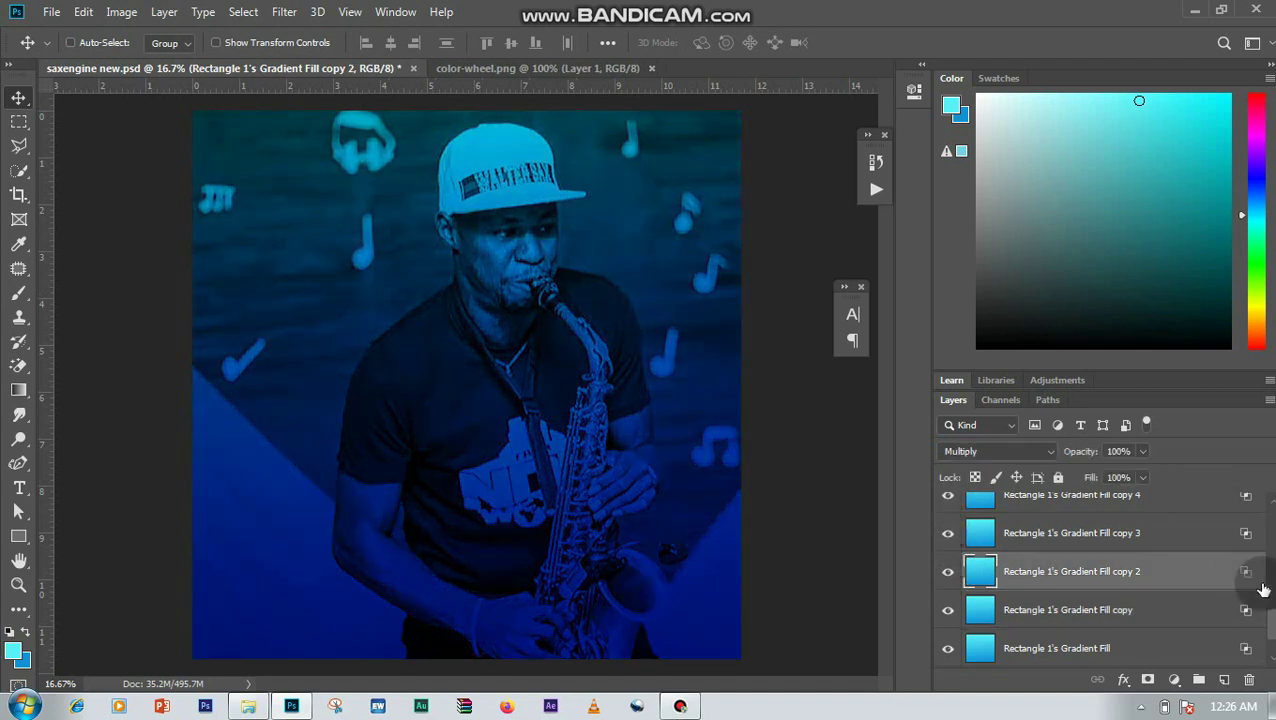
scroll(1100, 575, up, 3)
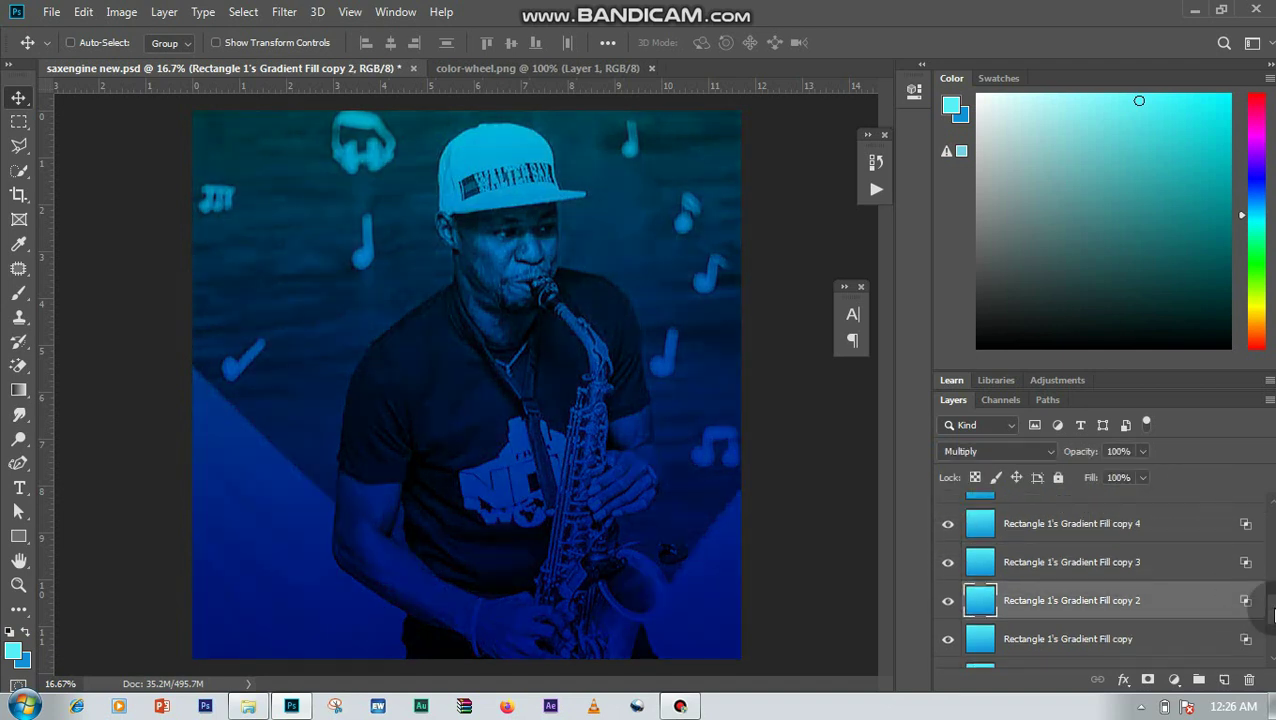
click(948, 571)
click(948, 533)
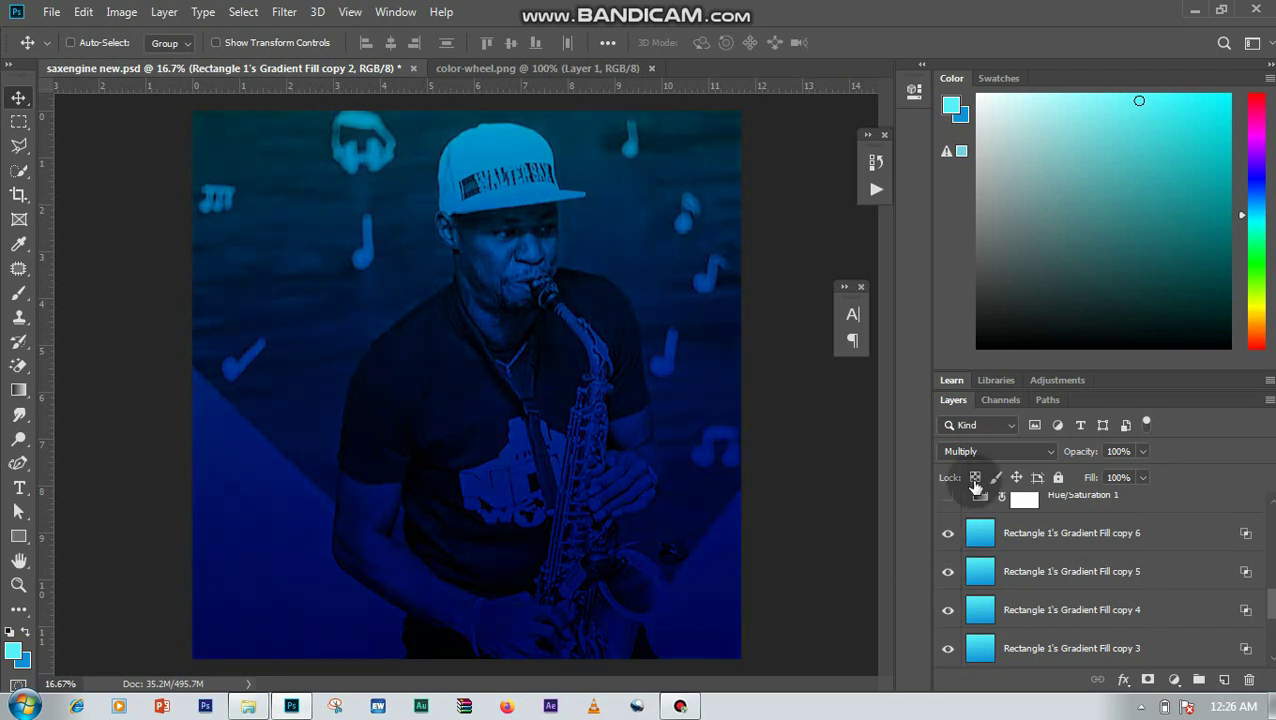
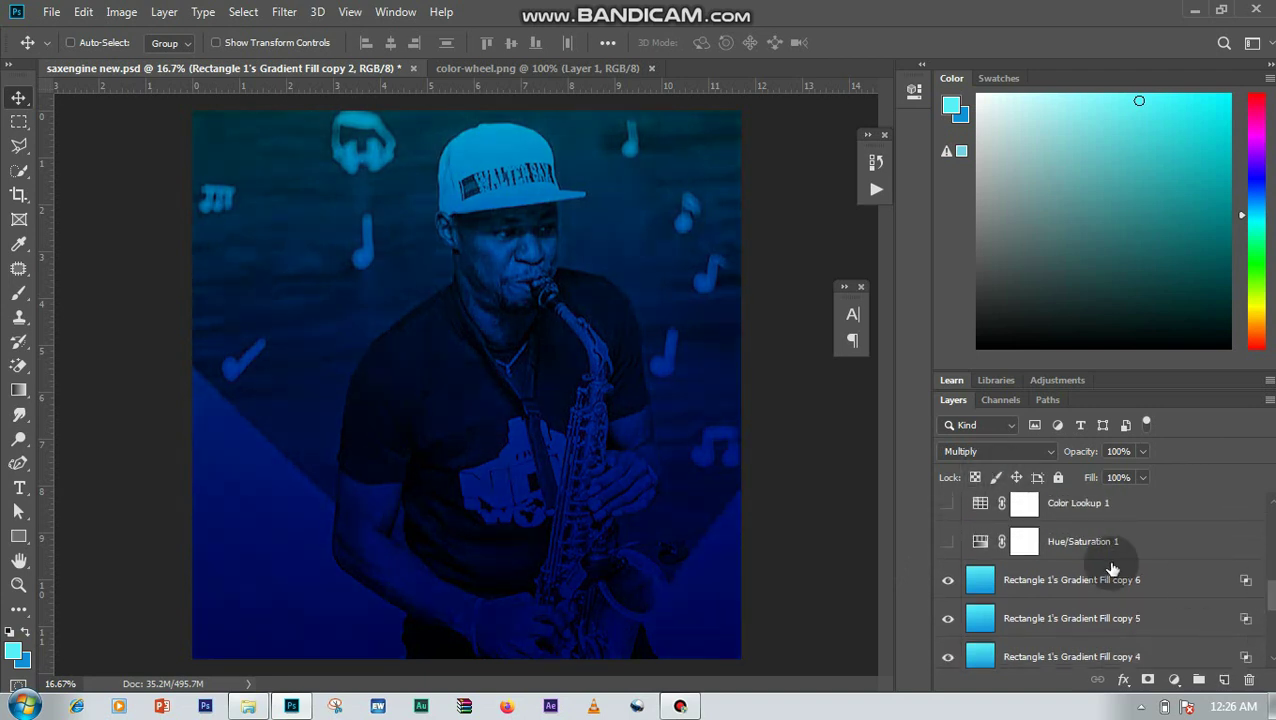
Step: Show the Hue/Saturation 1 adjustment layer above the gradient fill copies
click(1112, 552)
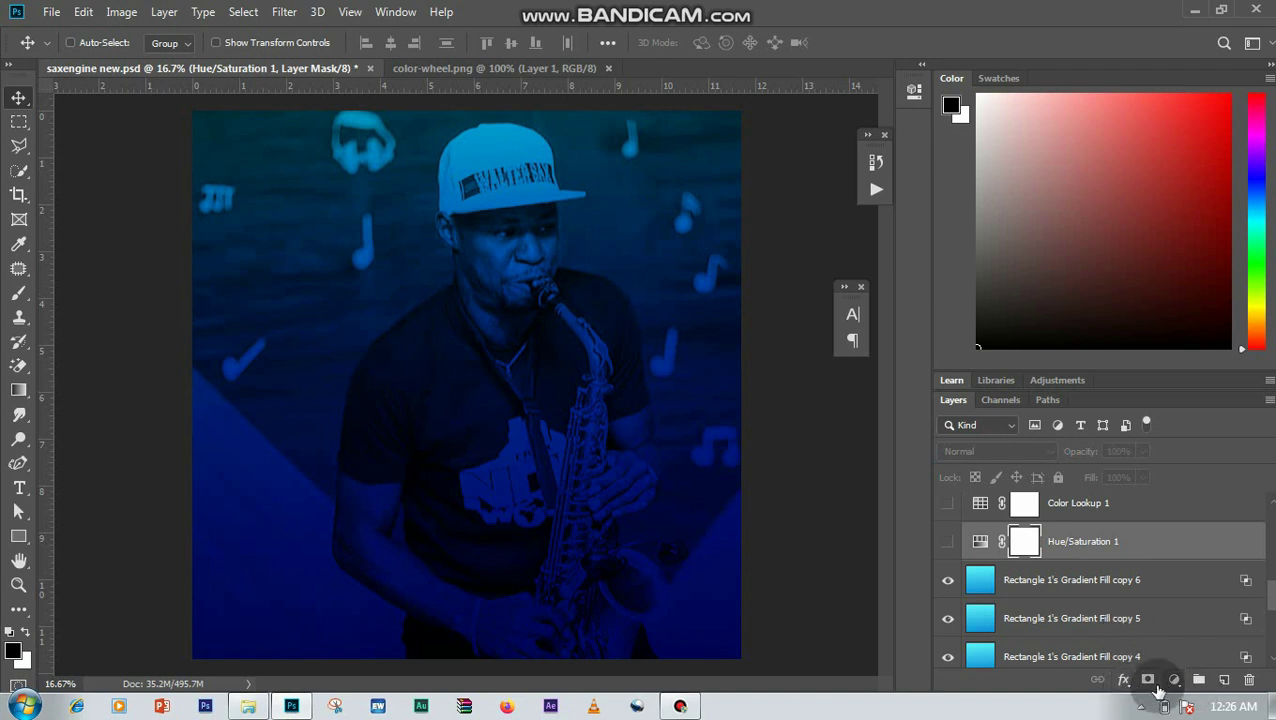
click(1175, 683)
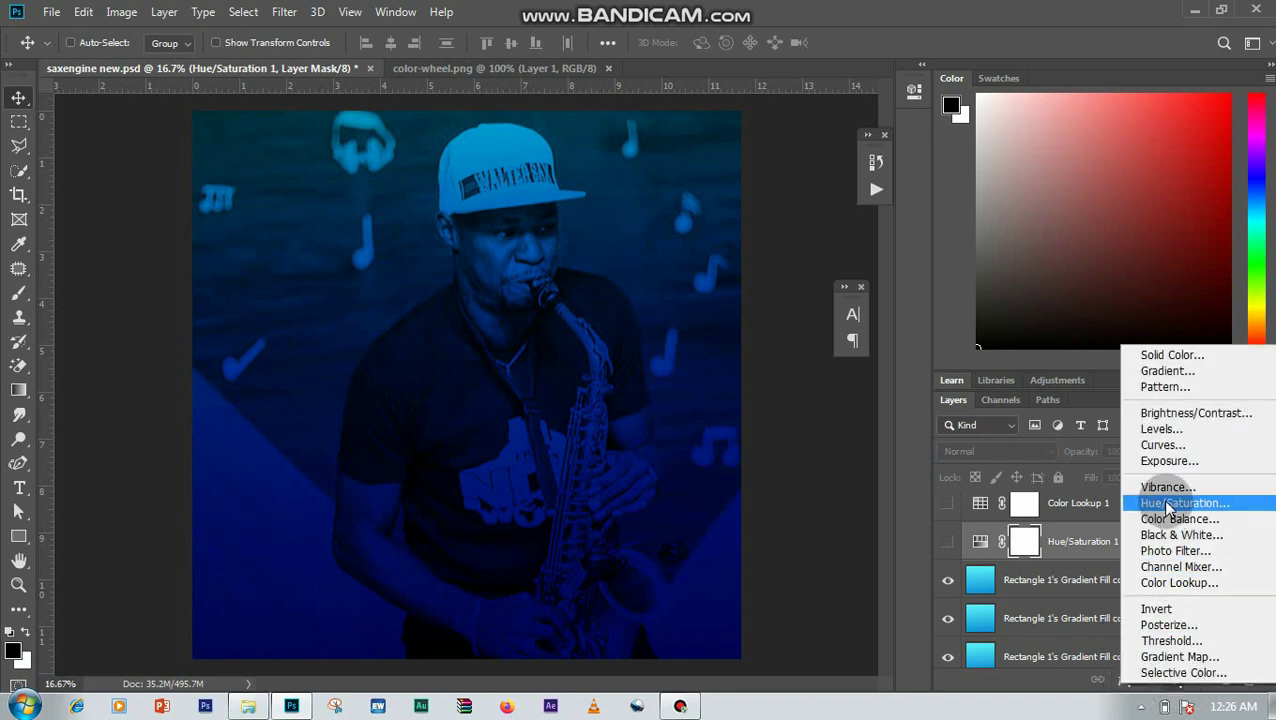
click(1024, 548)
click(948, 541)
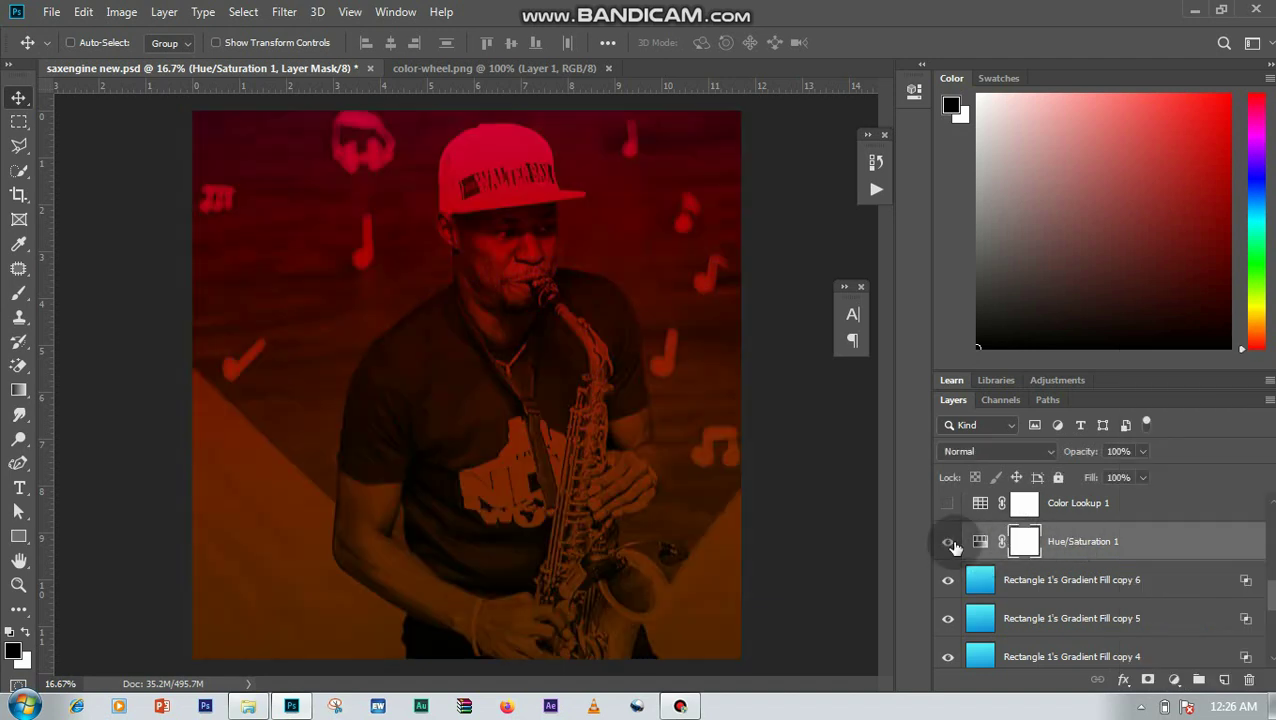
Step: Try other hues such as +24 in the Hue/Saturation adjustment, and set the hue back to +149
click(981, 541)
double_click(981, 541)
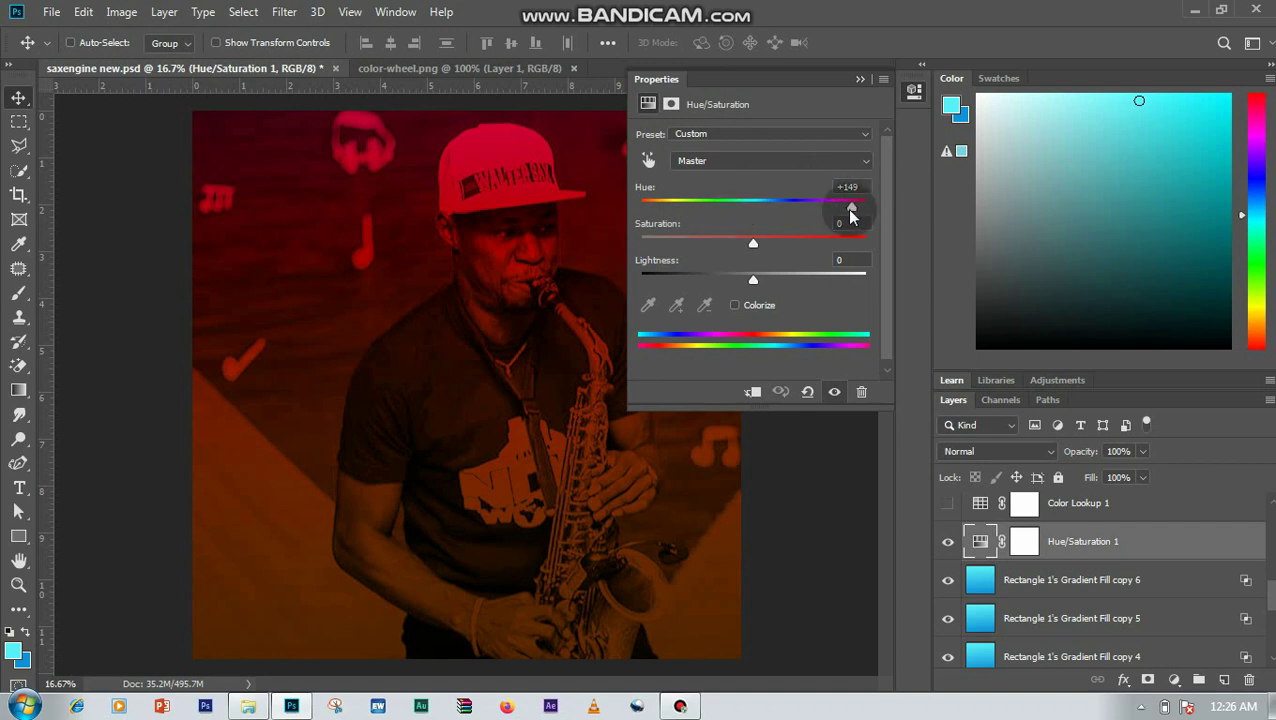
drag(850, 213, 779, 229)
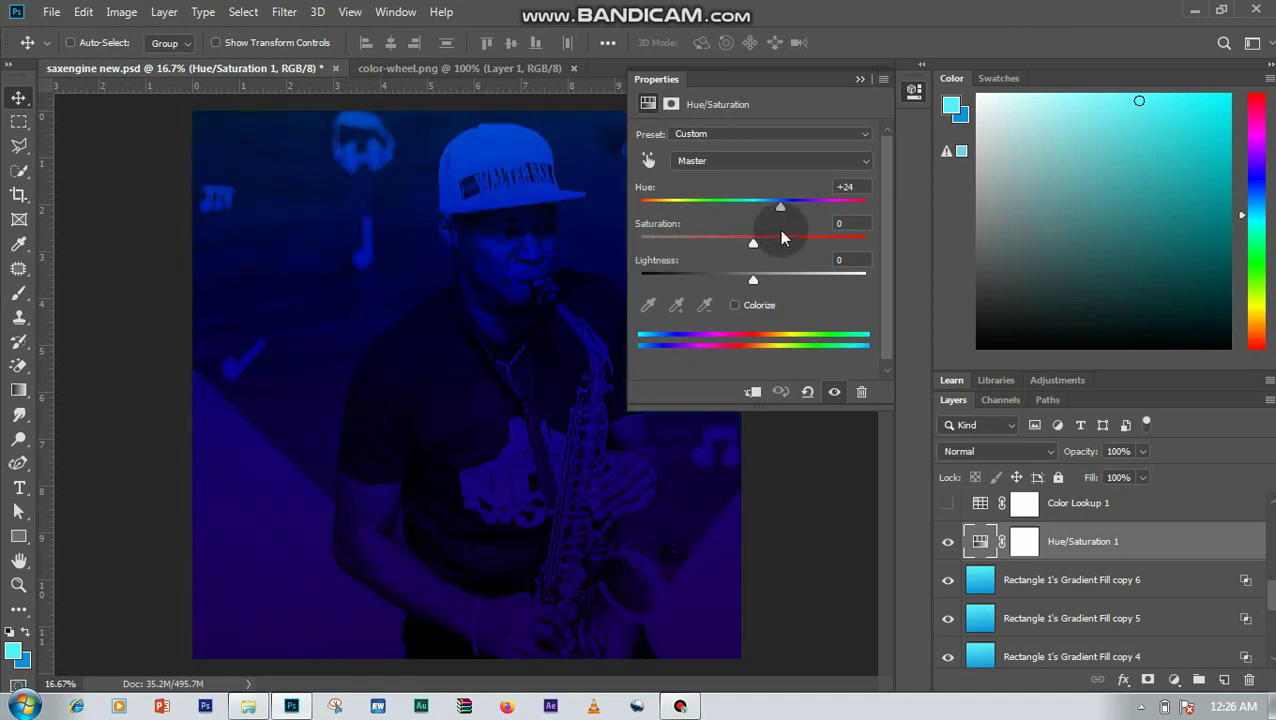
click(871, 186)
text(149)
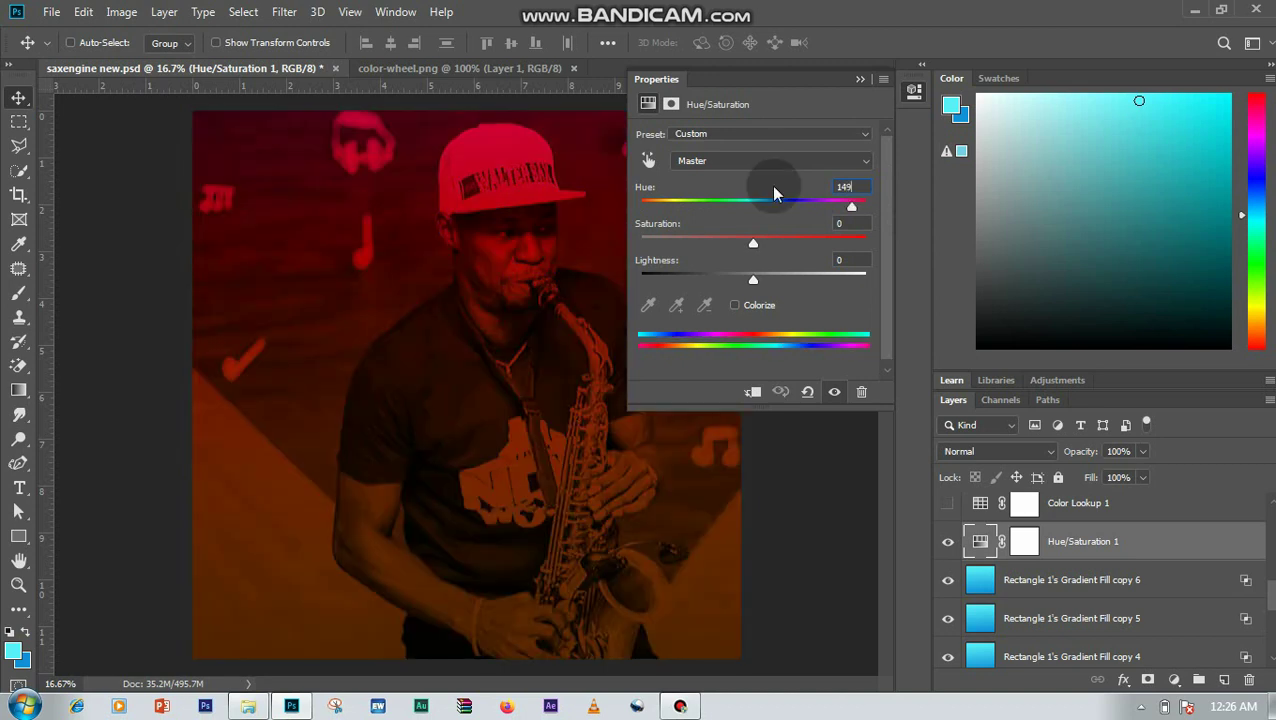
key(Return)
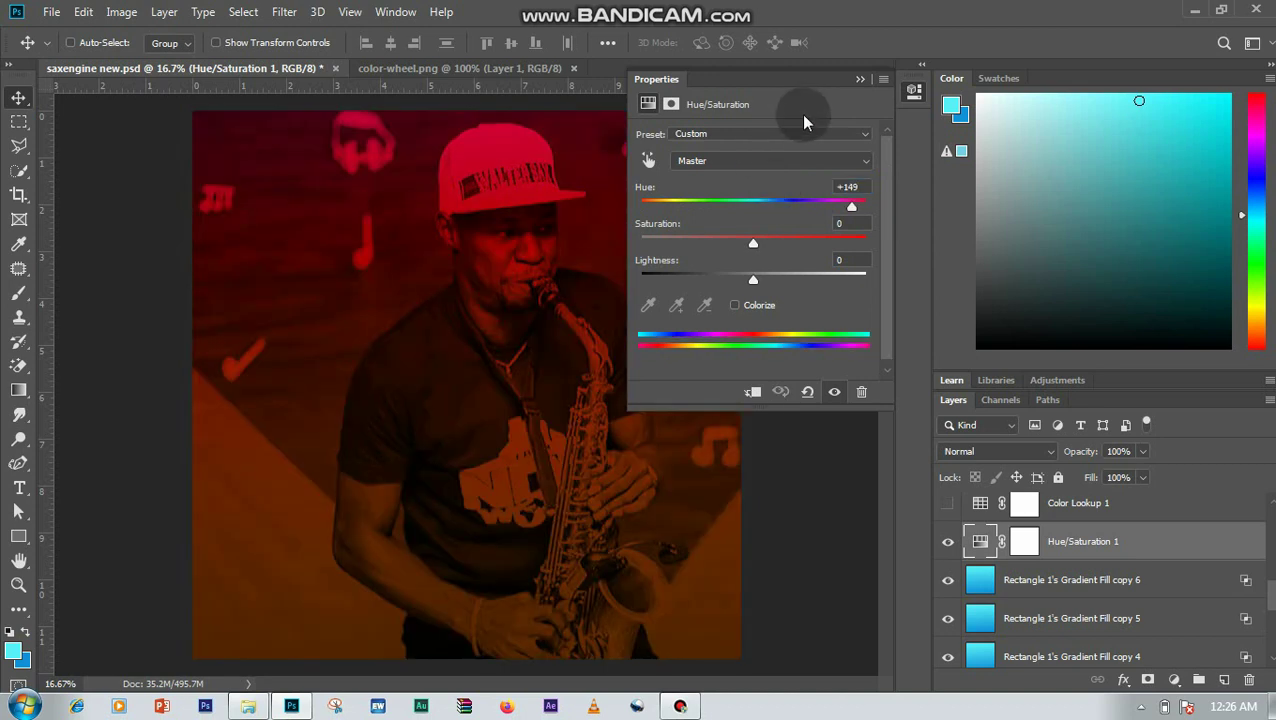
click(861, 79)
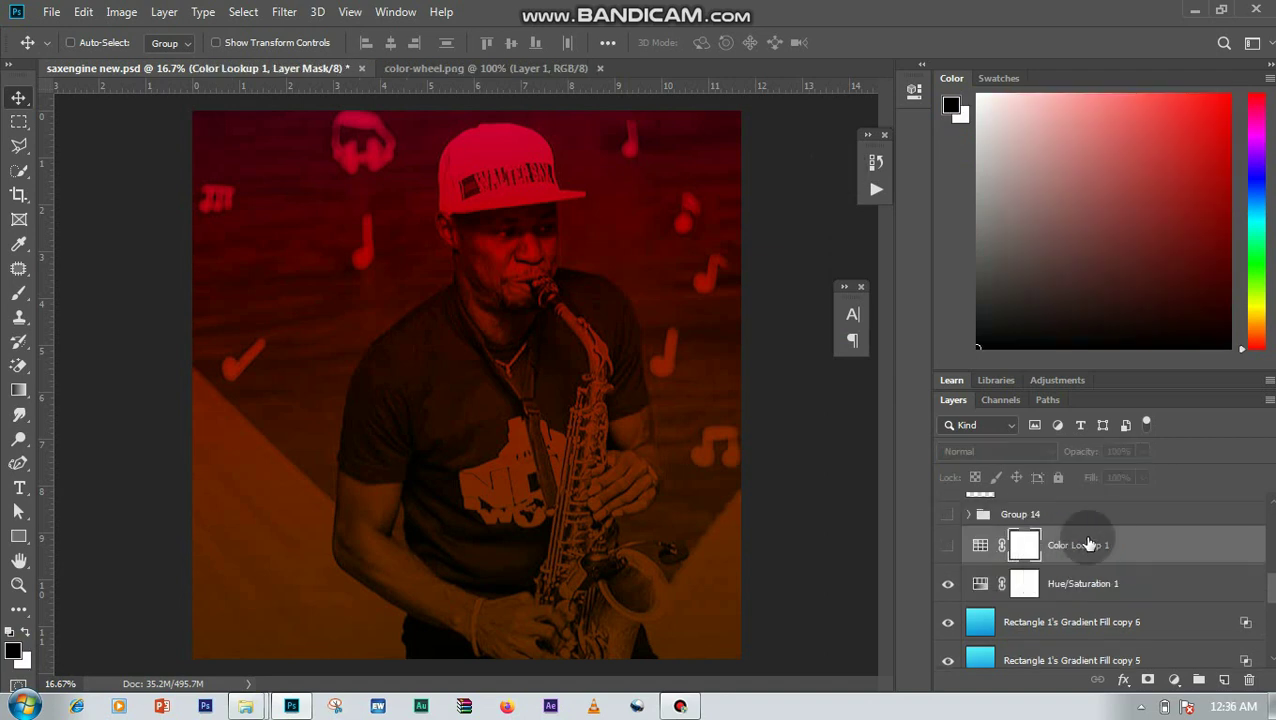
Step: Compare the photo with and without the Color Lookup 1 adjustment layer
click(948, 546)
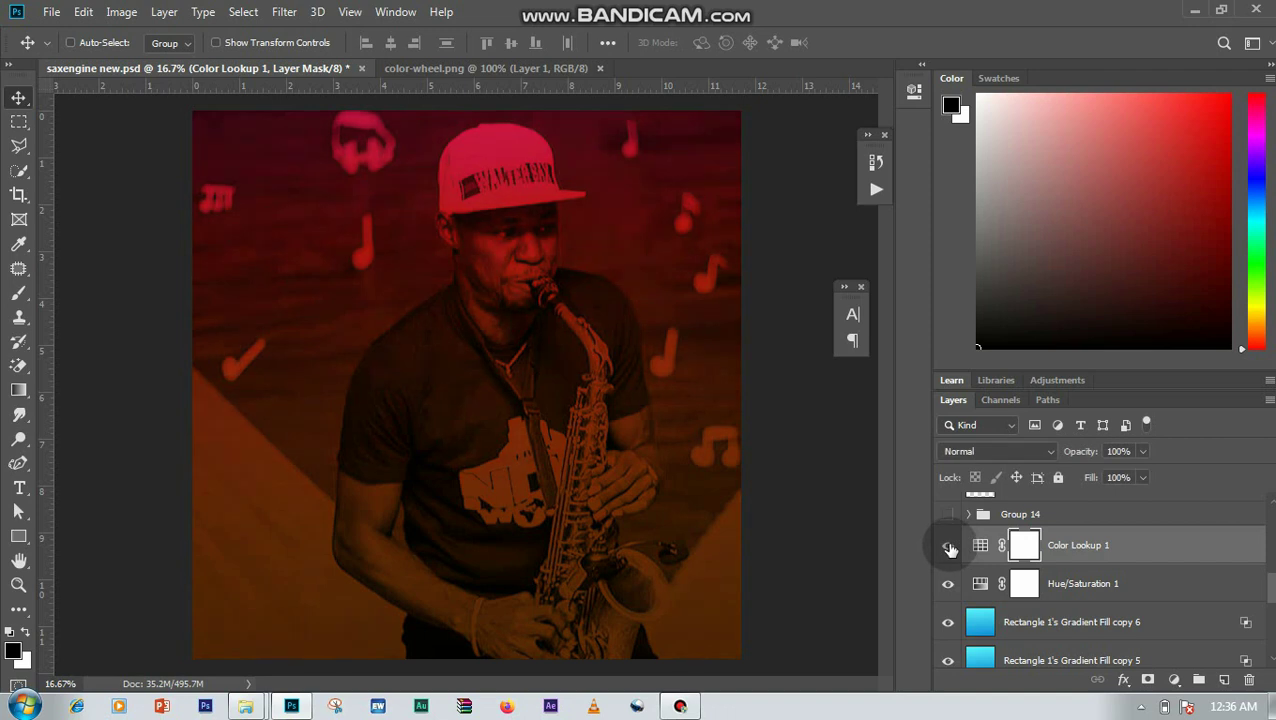
click(949, 548)
click(949, 548)
click(949, 548)
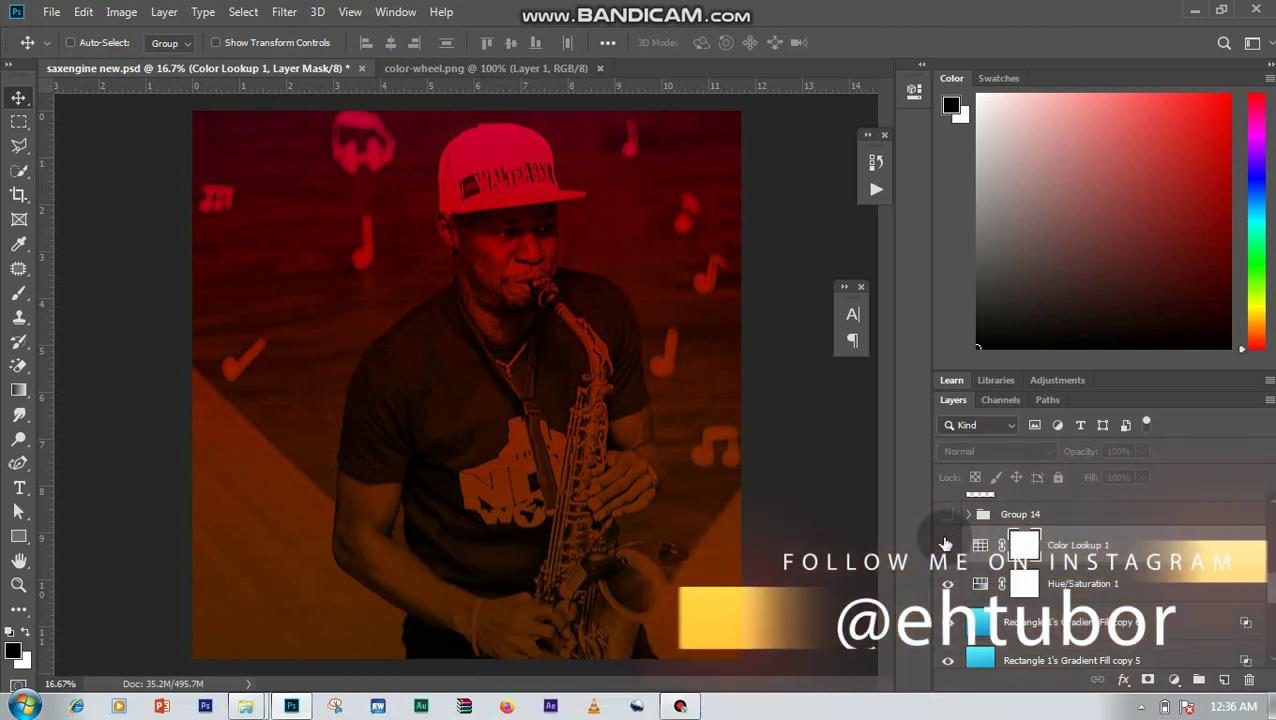
Step: Add a new Color Lookup adjustment layer and load lut.CUBE from the Desktop as its 3D LUT
click(1174, 679)
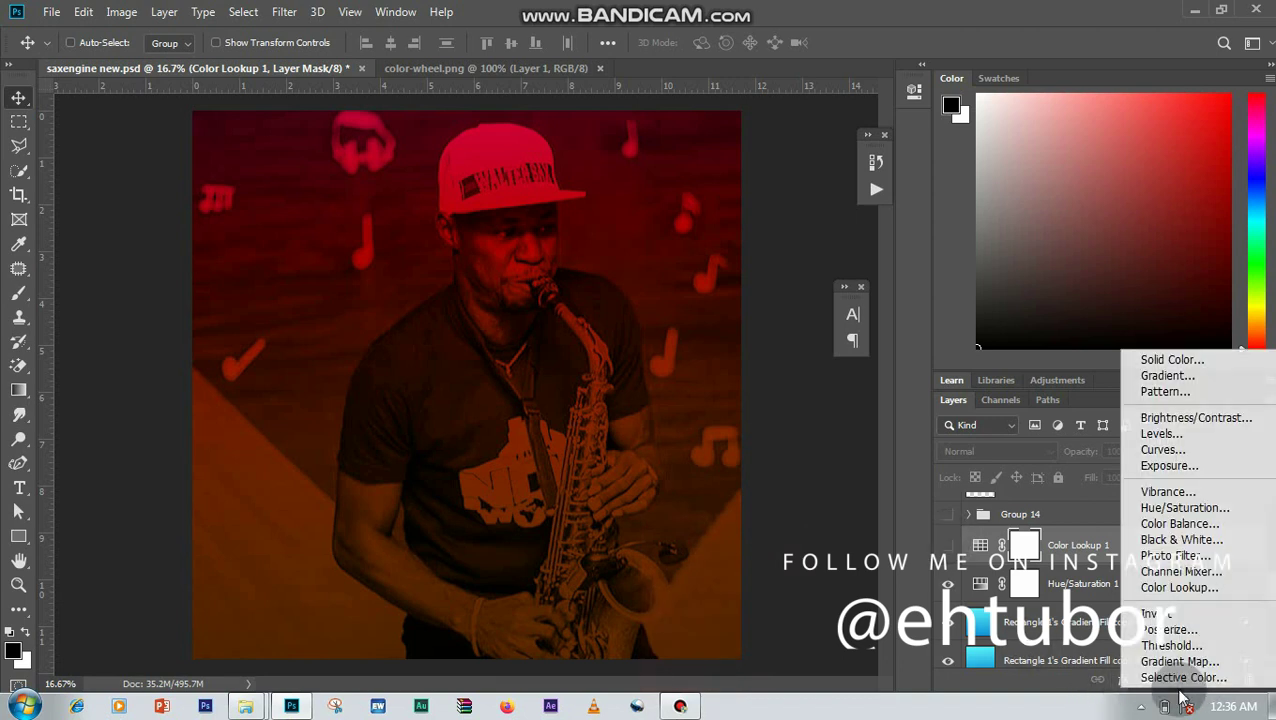
click(1172, 588)
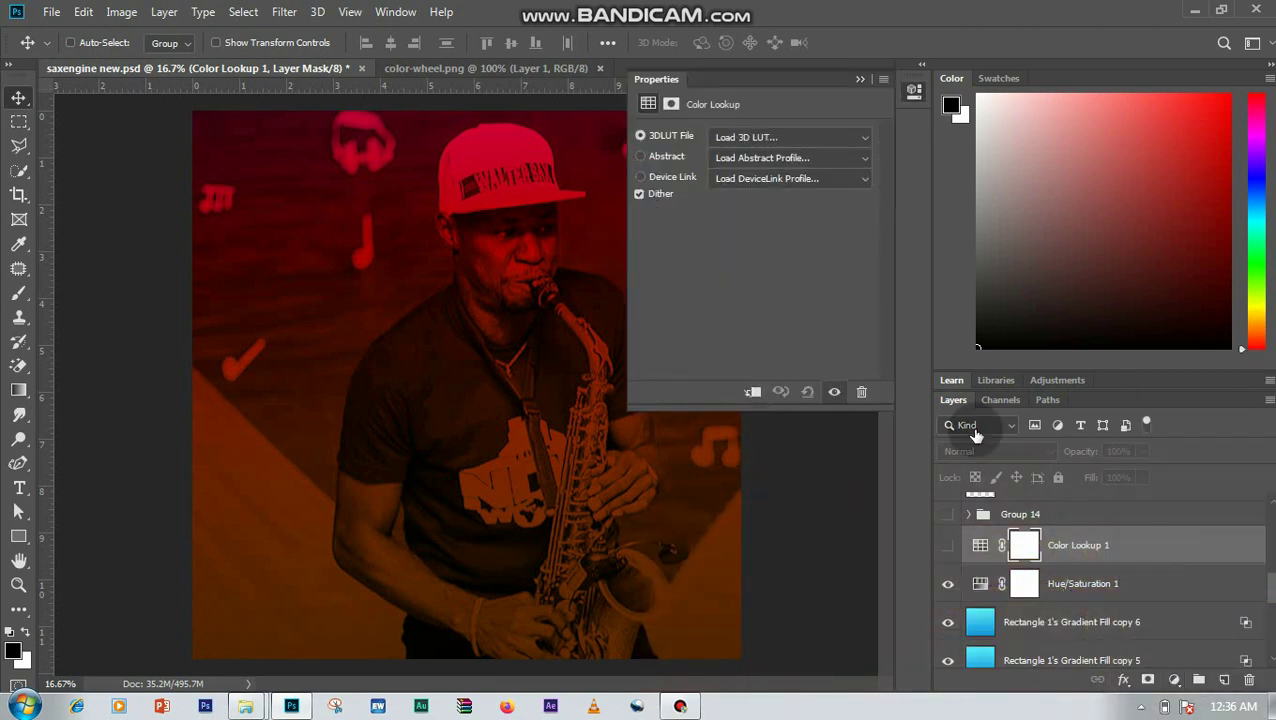
click(742, 140)
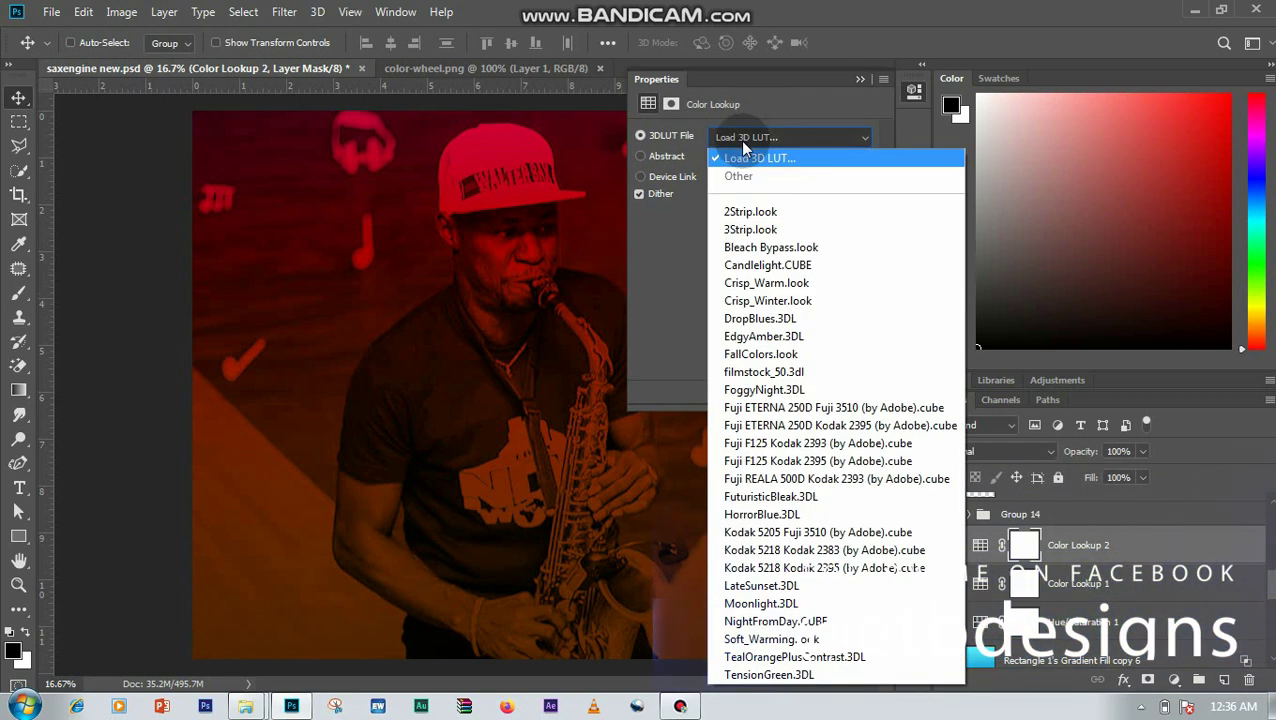
click(743, 157)
drag(1163, 250, 1163, 427)
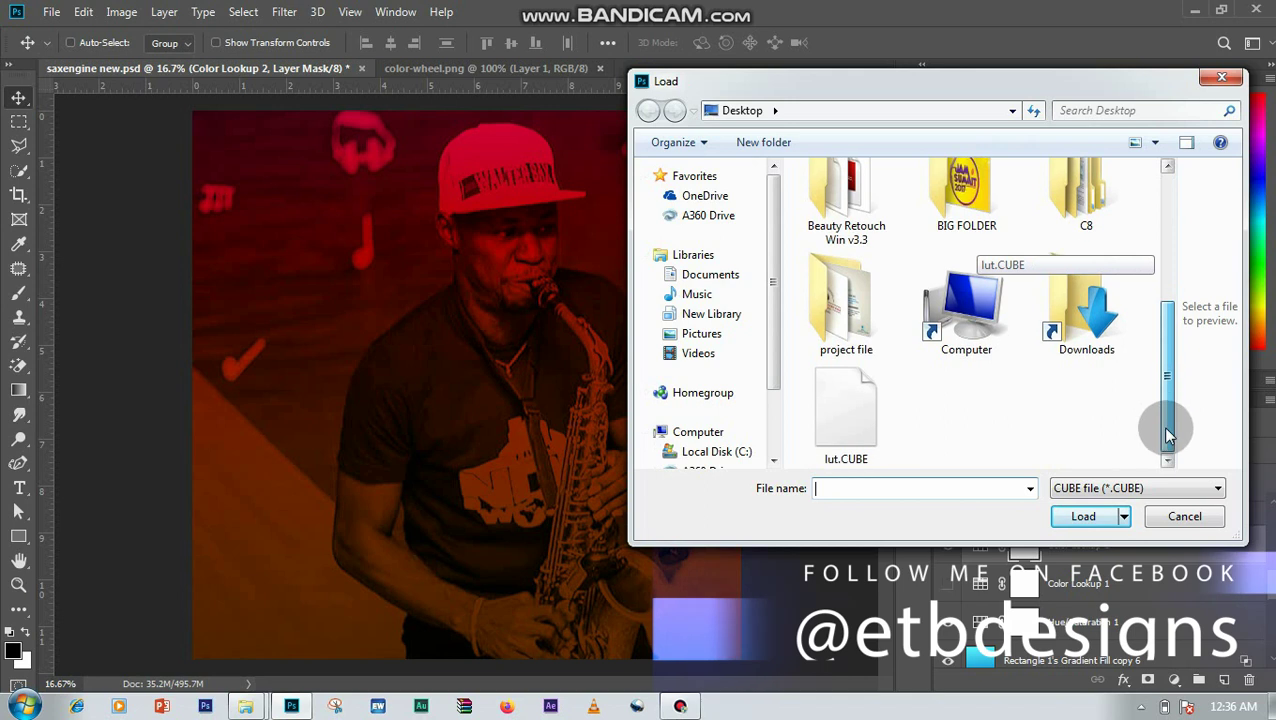
click(852, 410)
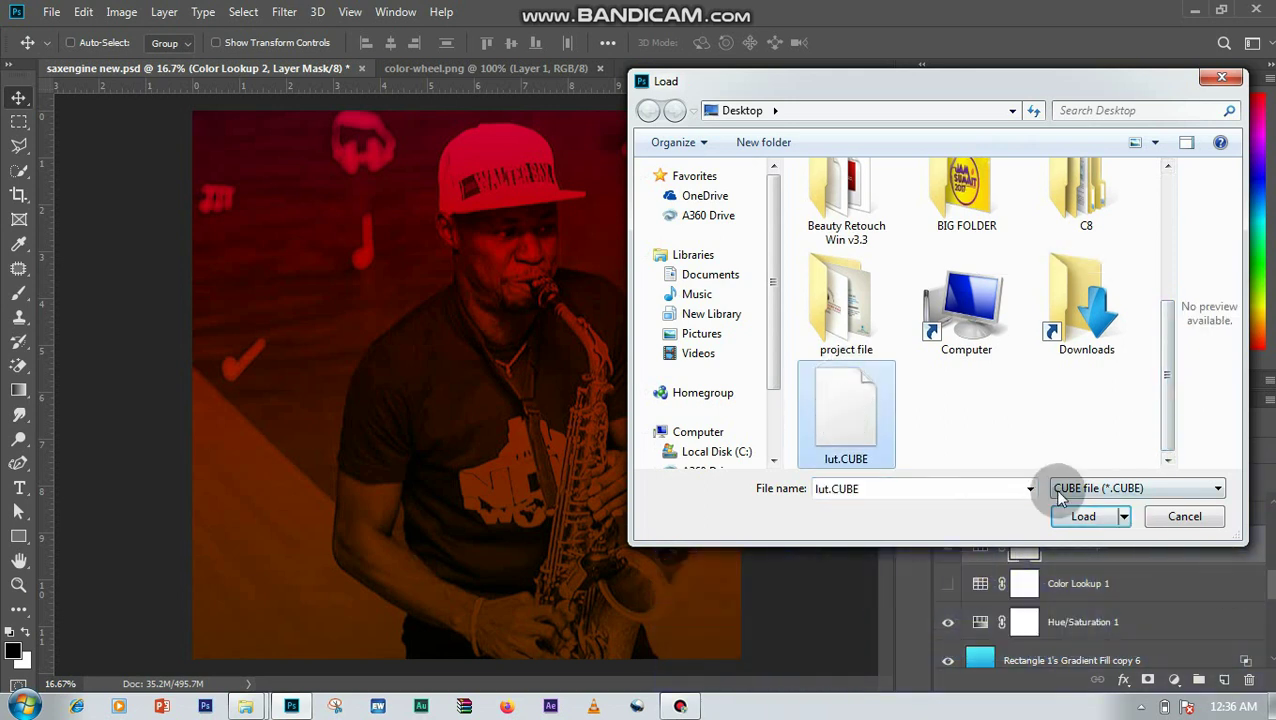
click(1080, 515)
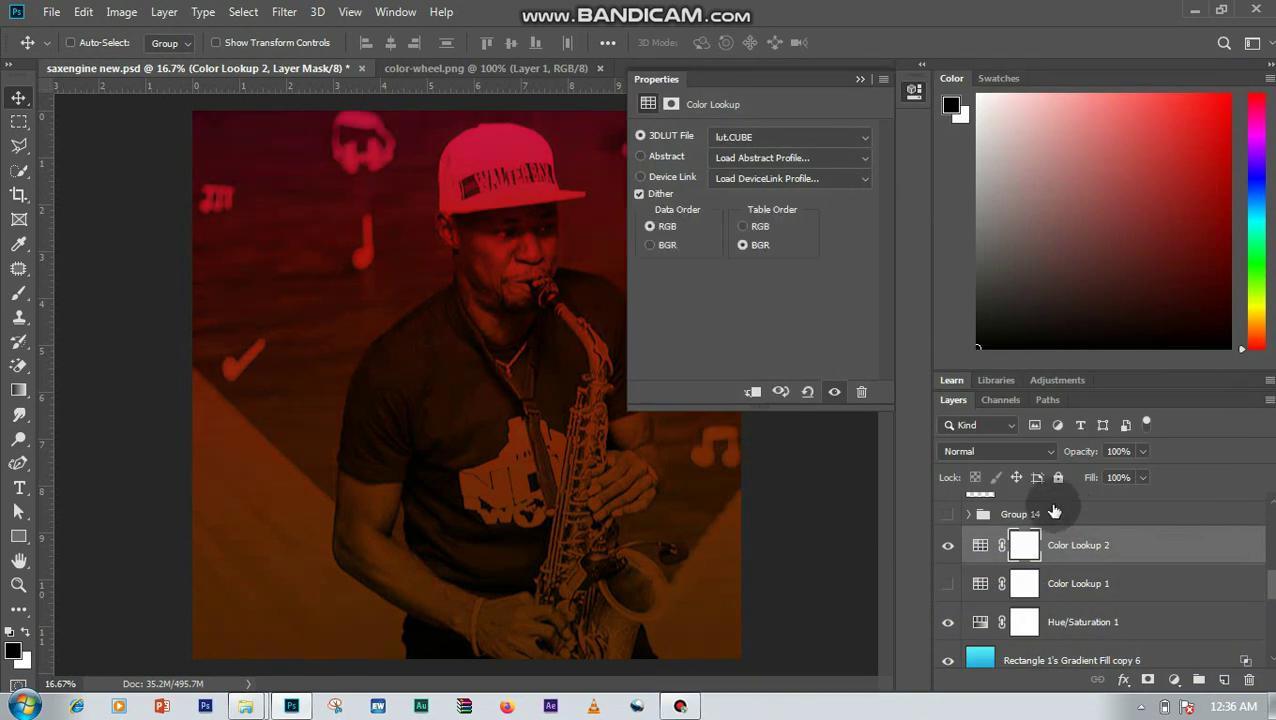
Step: Show Group 14, which holds the logo and title text, above the Color Lookup 2 adjustment layer
click(858, 79)
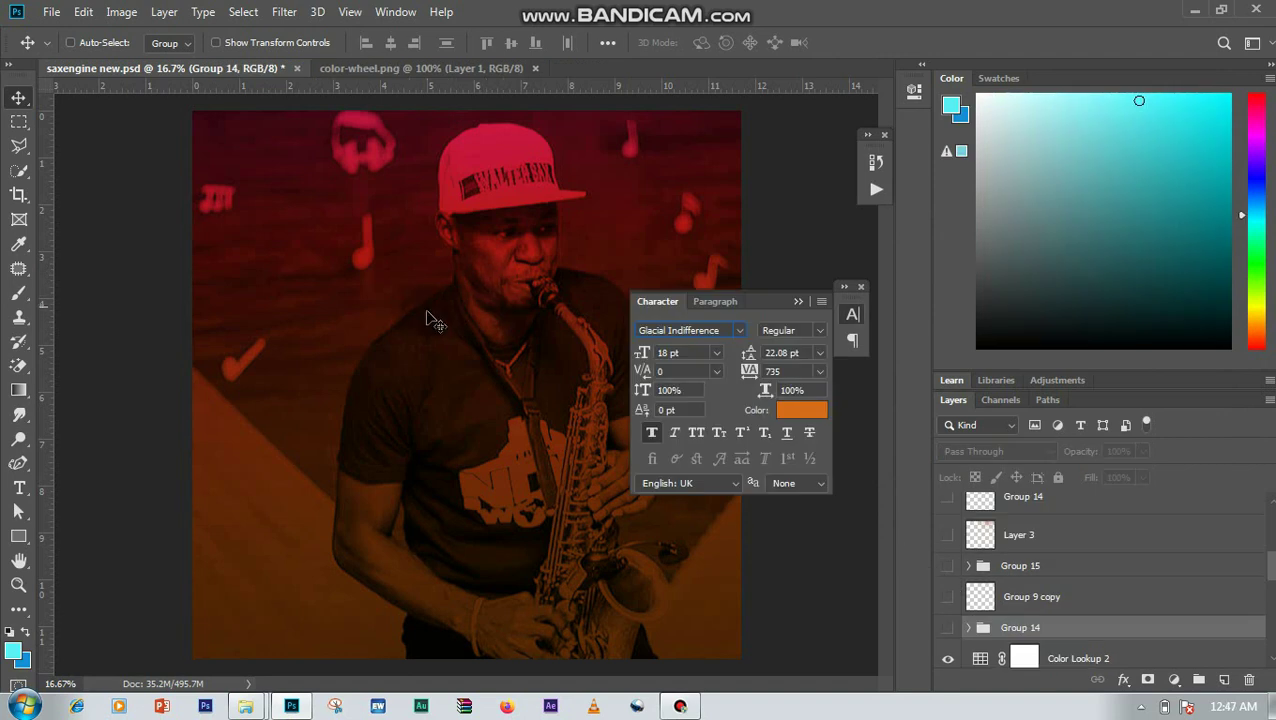
click(797, 302)
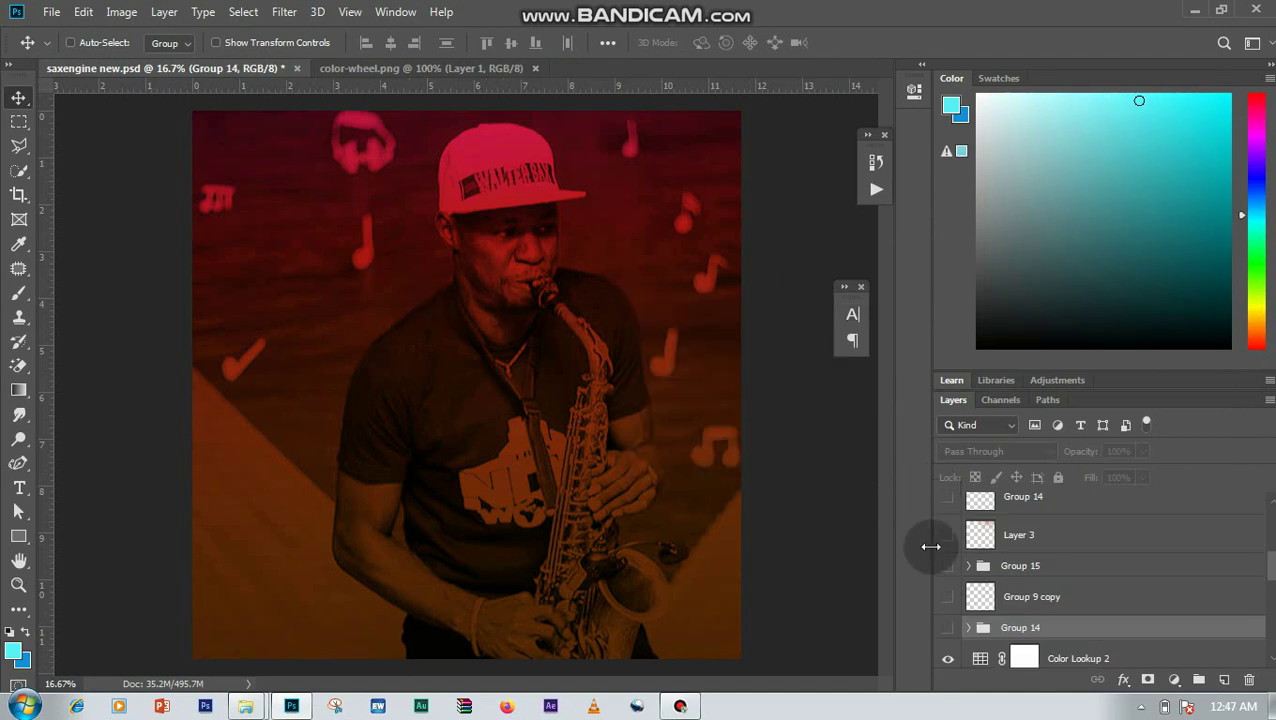
click(947, 628)
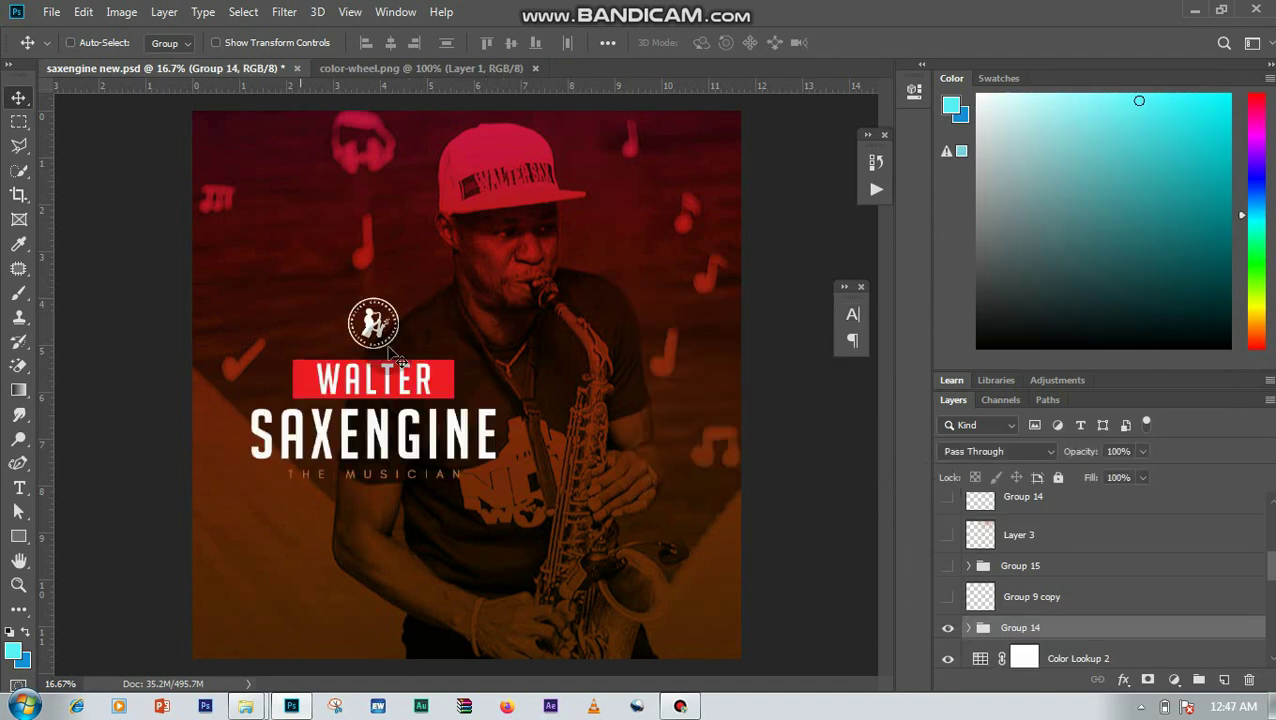
Step: Expand Group 14 and examine the font, size and tracking of the SAXENGINE title text
click(968, 627)
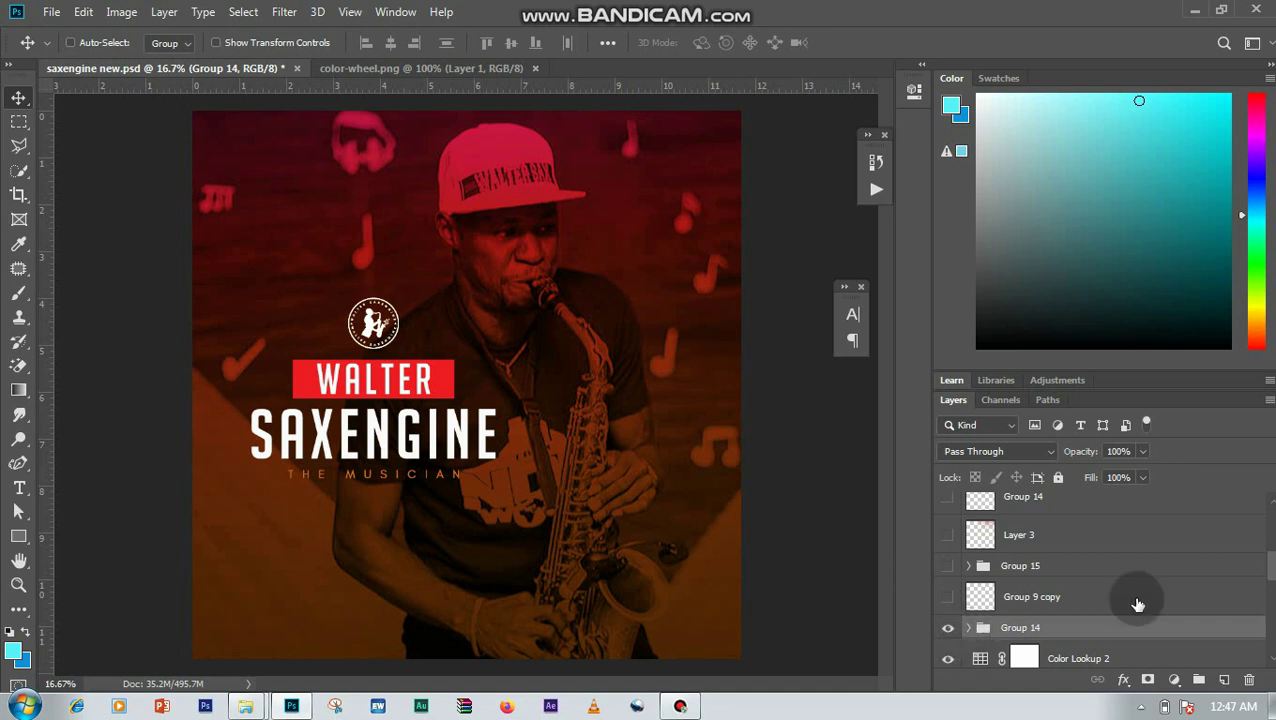
scroll(1100, 580, down, 3)
click(1100, 638)
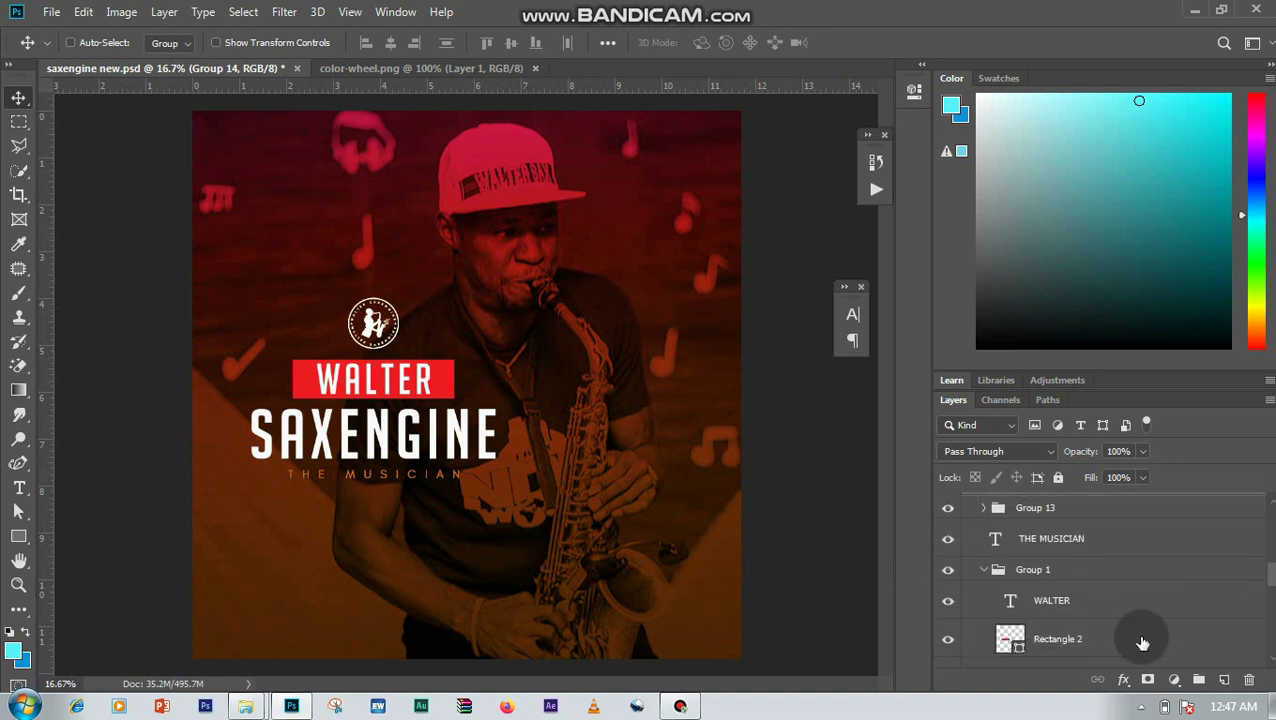
drag(1272, 568, 1270, 592)
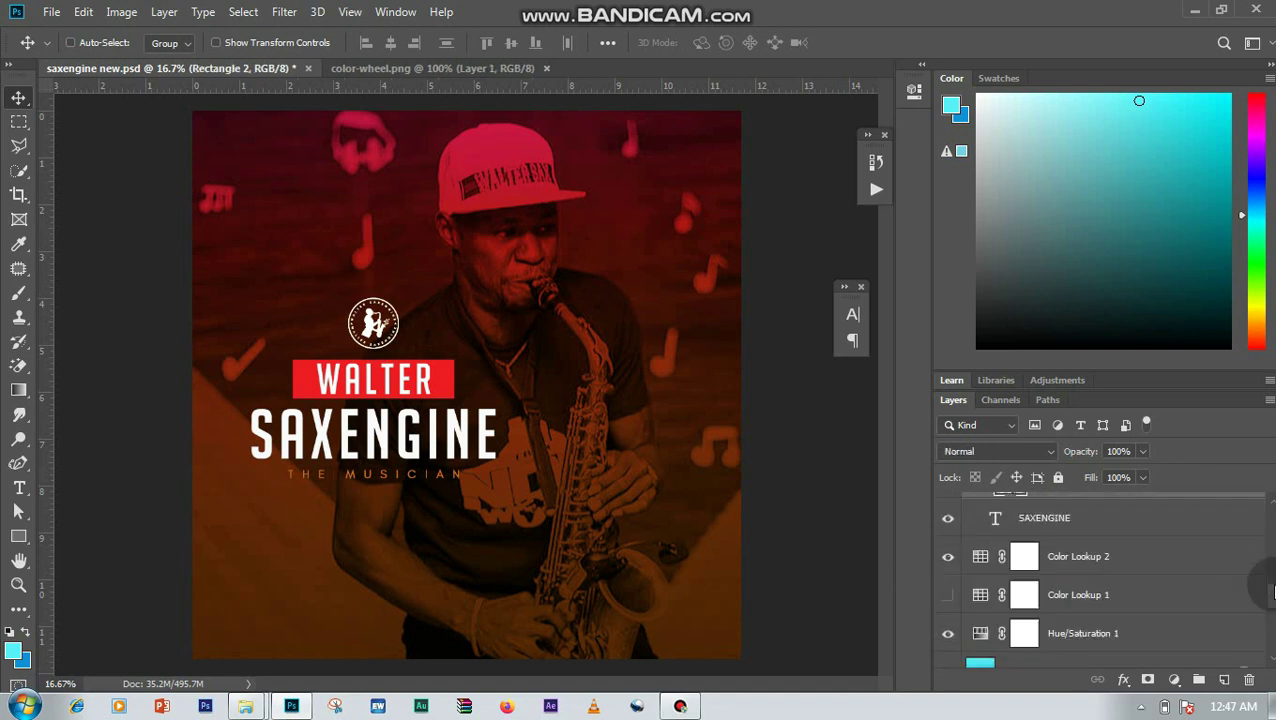
click(1054, 525)
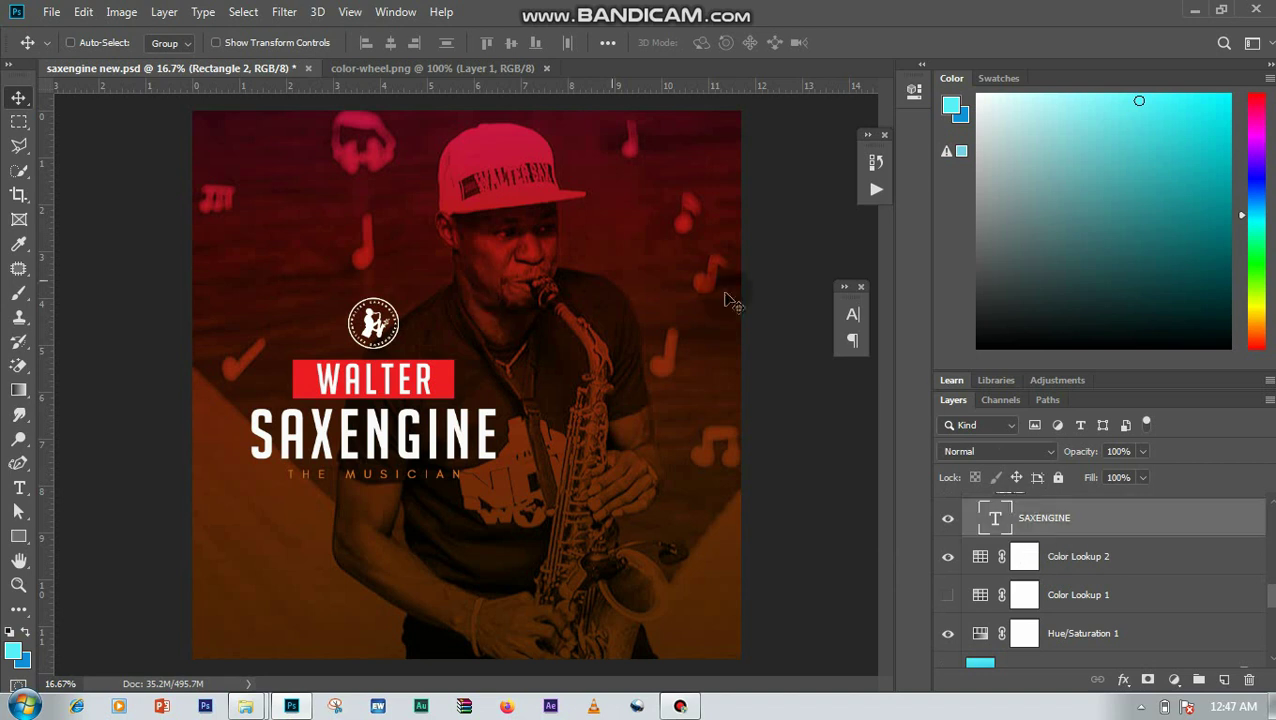
click(848, 318)
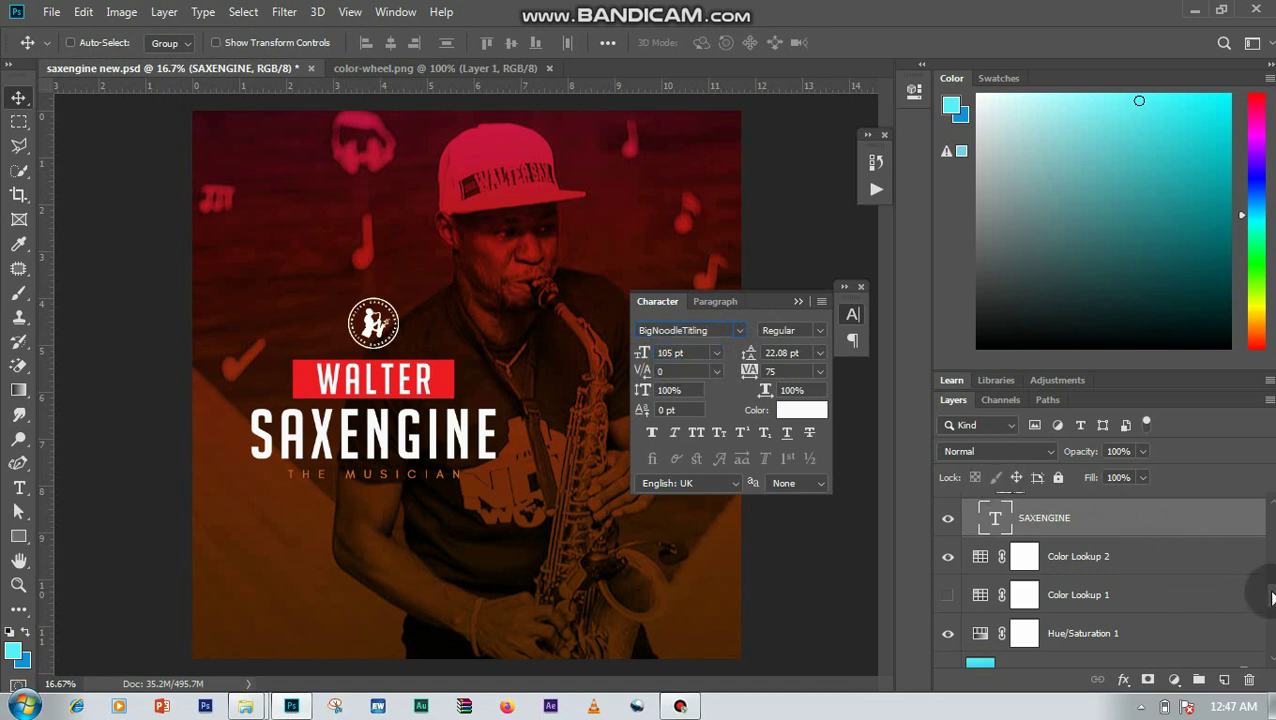
Step: Examine the character settings of the name text on the red rectangle, and compare the flyer with and without Group 1
scroll(1272, 597, up, 3)
click(1115, 585)
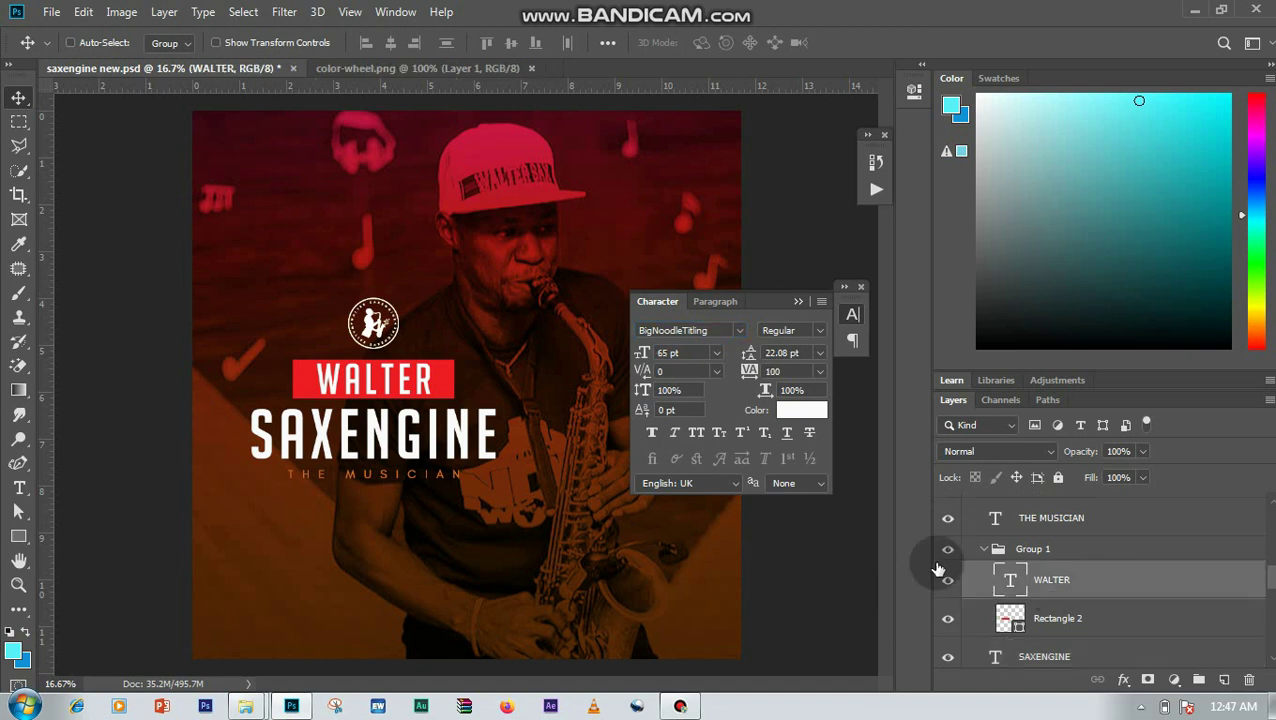
click(949, 552)
click(949, 552)
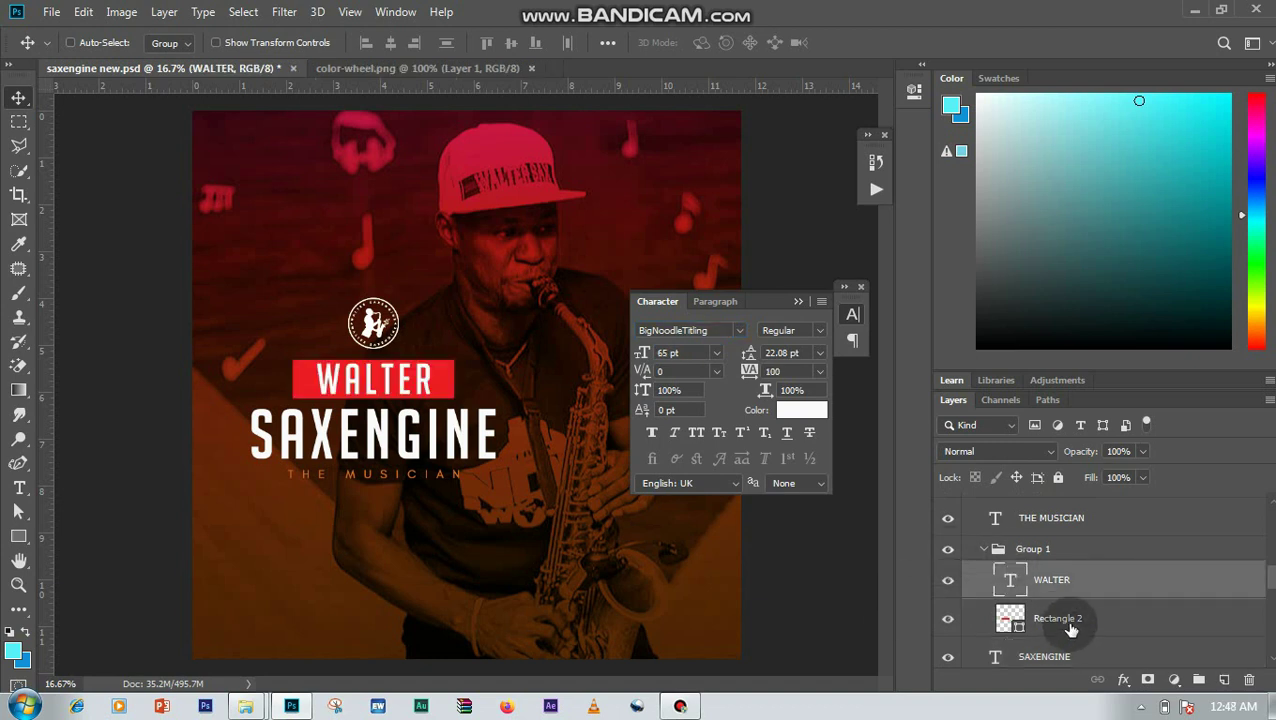
click(1057, 619)
click(993, 579)
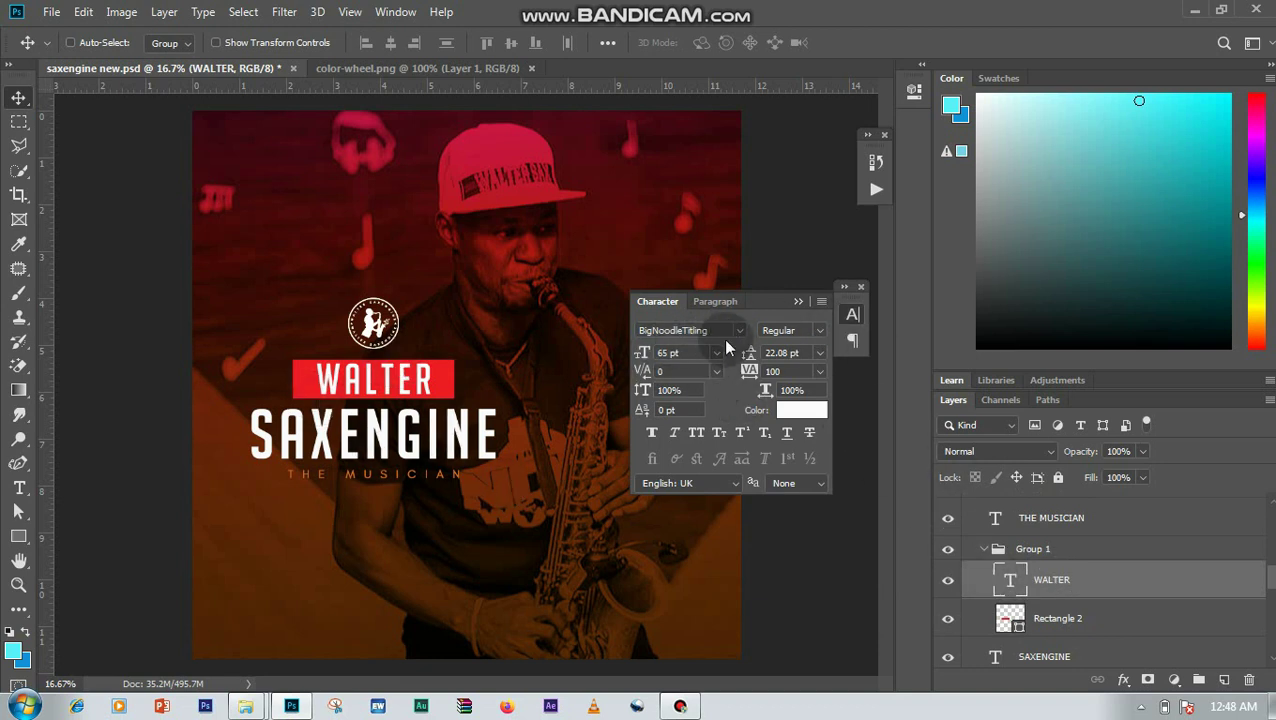
click(1020, 549)
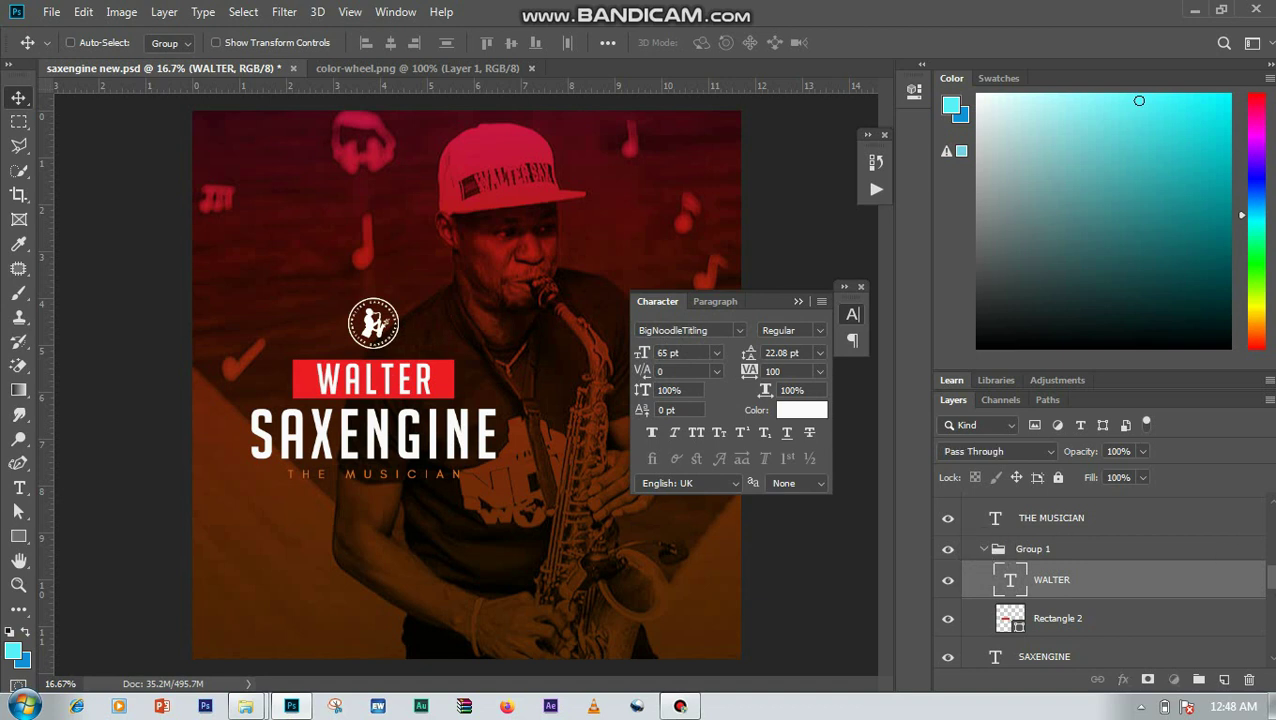
click(983, 548)
scroll(1271, 597, up, 2)
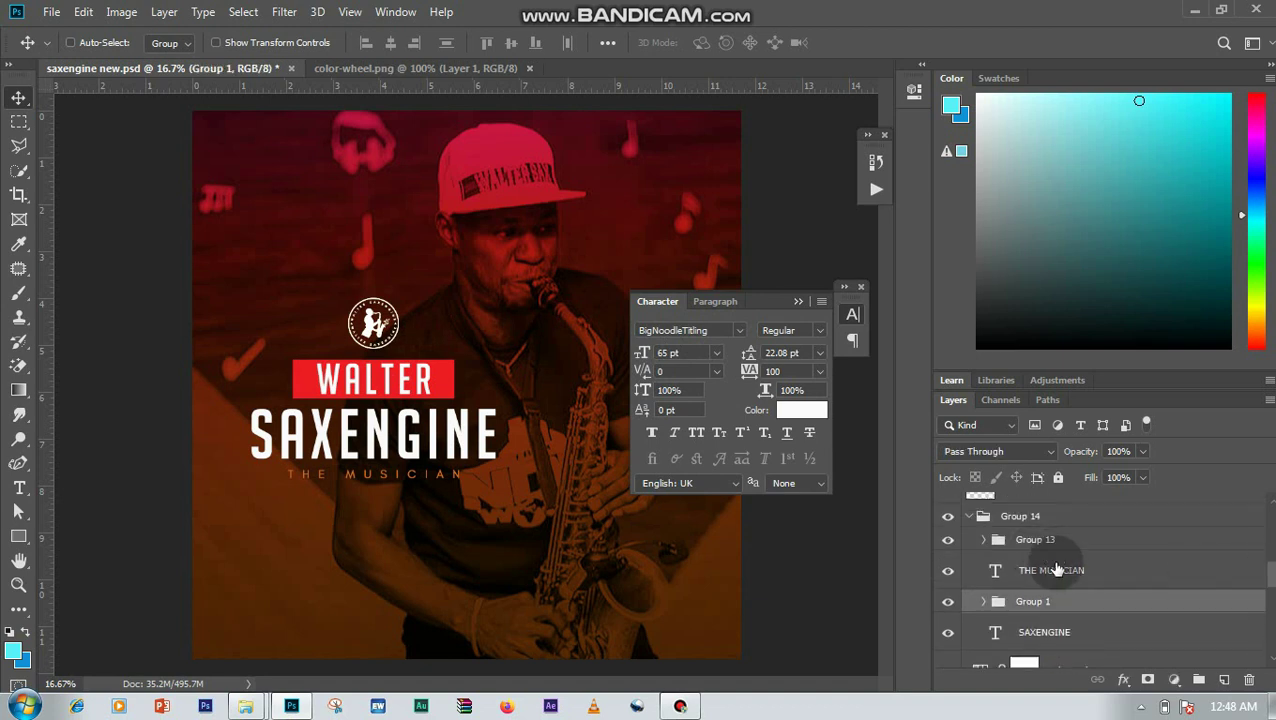
Step: Examine the character settings of THE MUSICIAN text, and compare the flyer with and without the Group 13 logo
click(1057, 574)
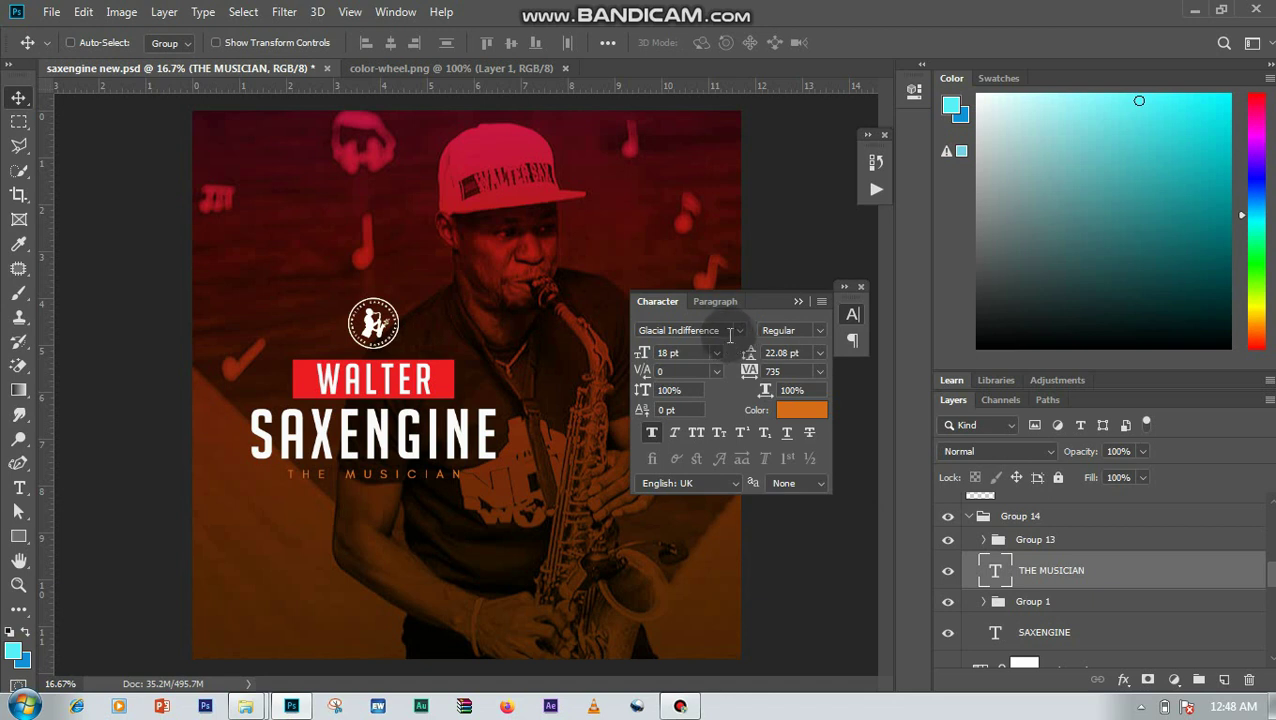
click(1003, 543)
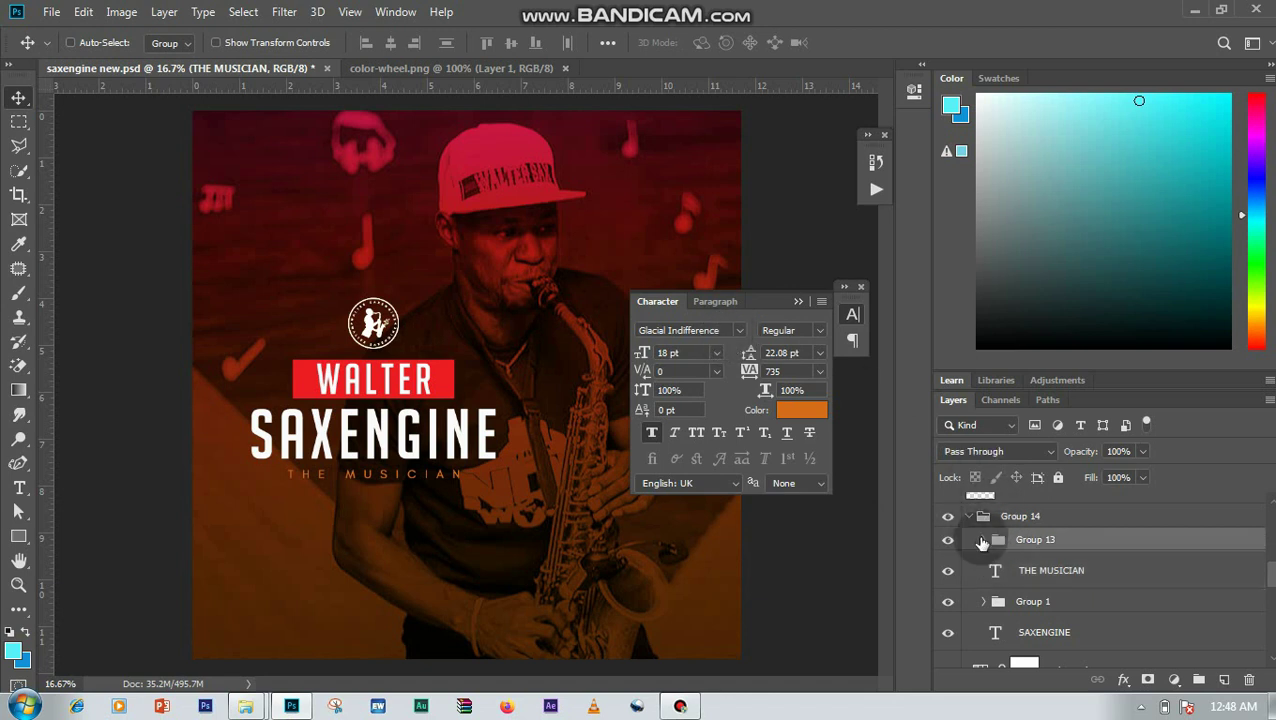
click(948, 540)
click(948, 540)
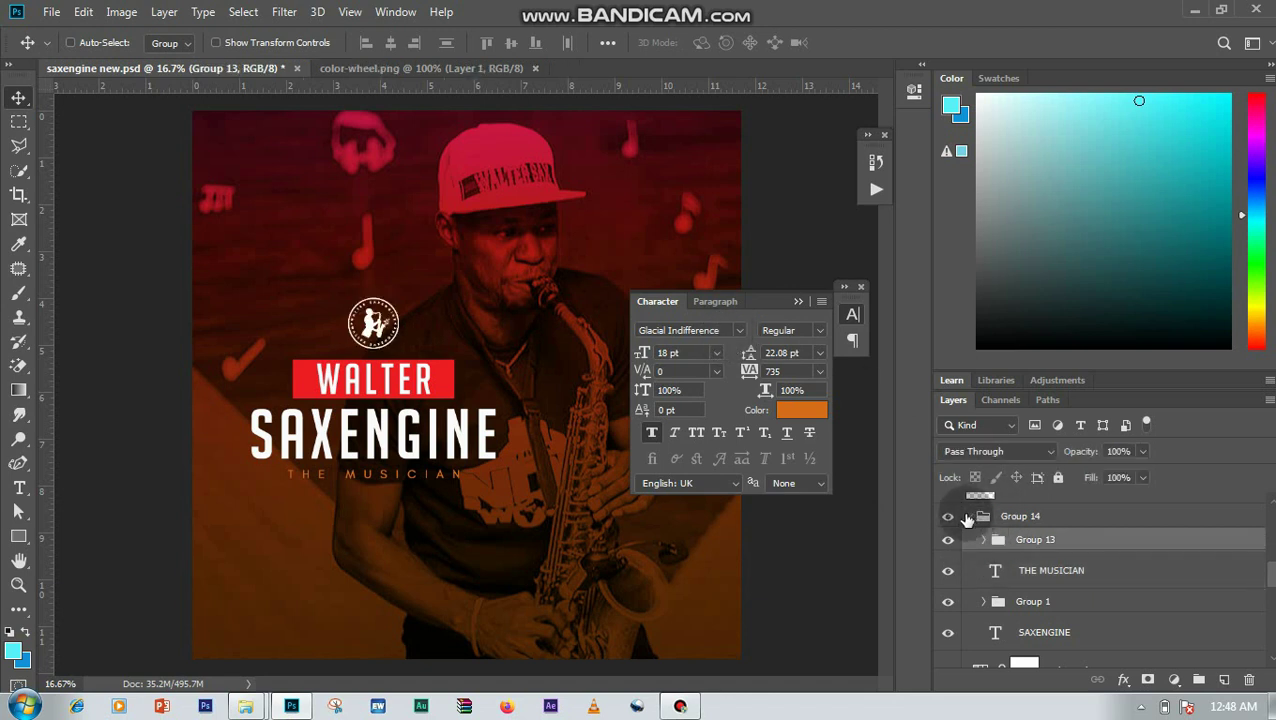
click(965, 519)
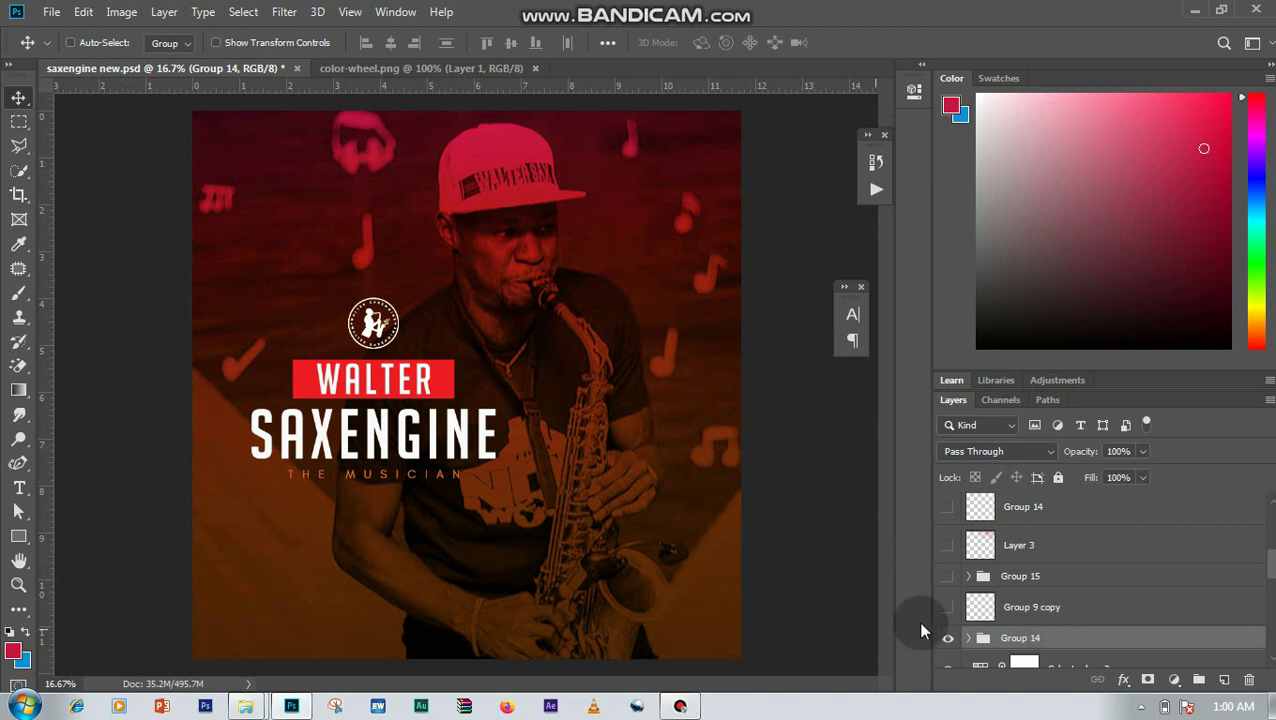
Step: Show the Group 9 copy layer with the social media handles and the Group 15 dot pattern
click(1005, 612)
click(948, 609)
click(948, 612)
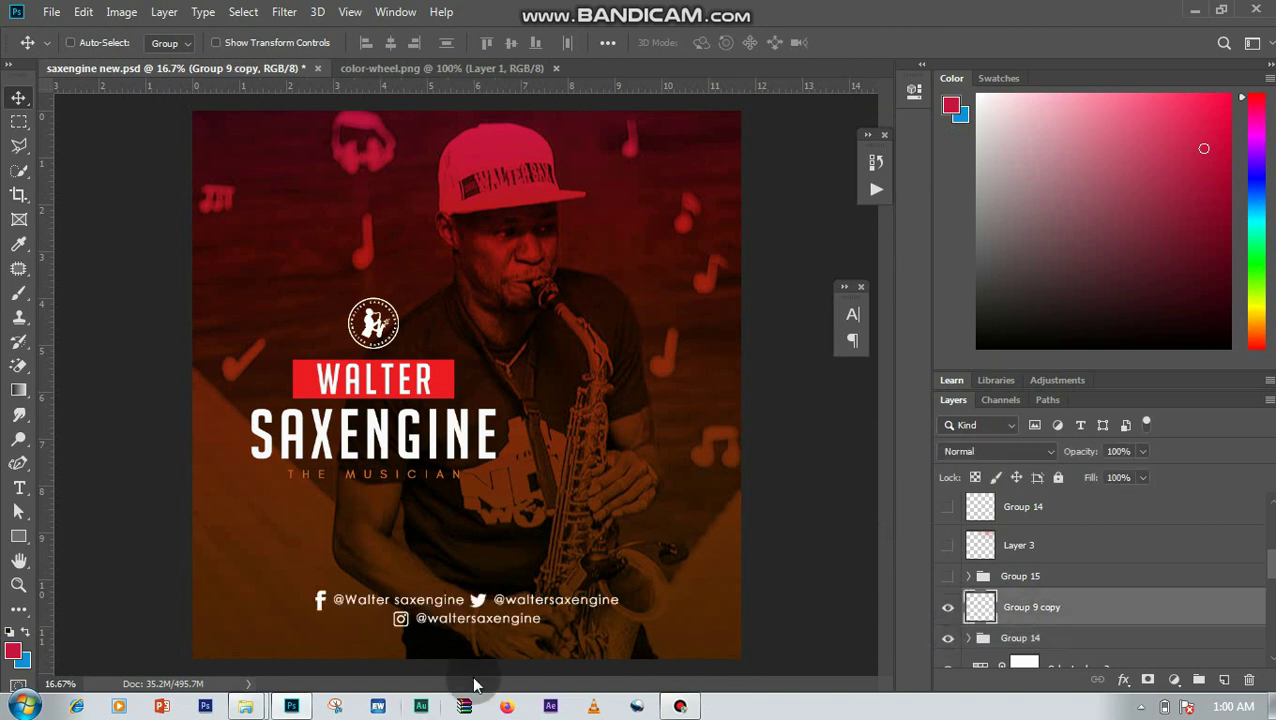
click(1034, 587)
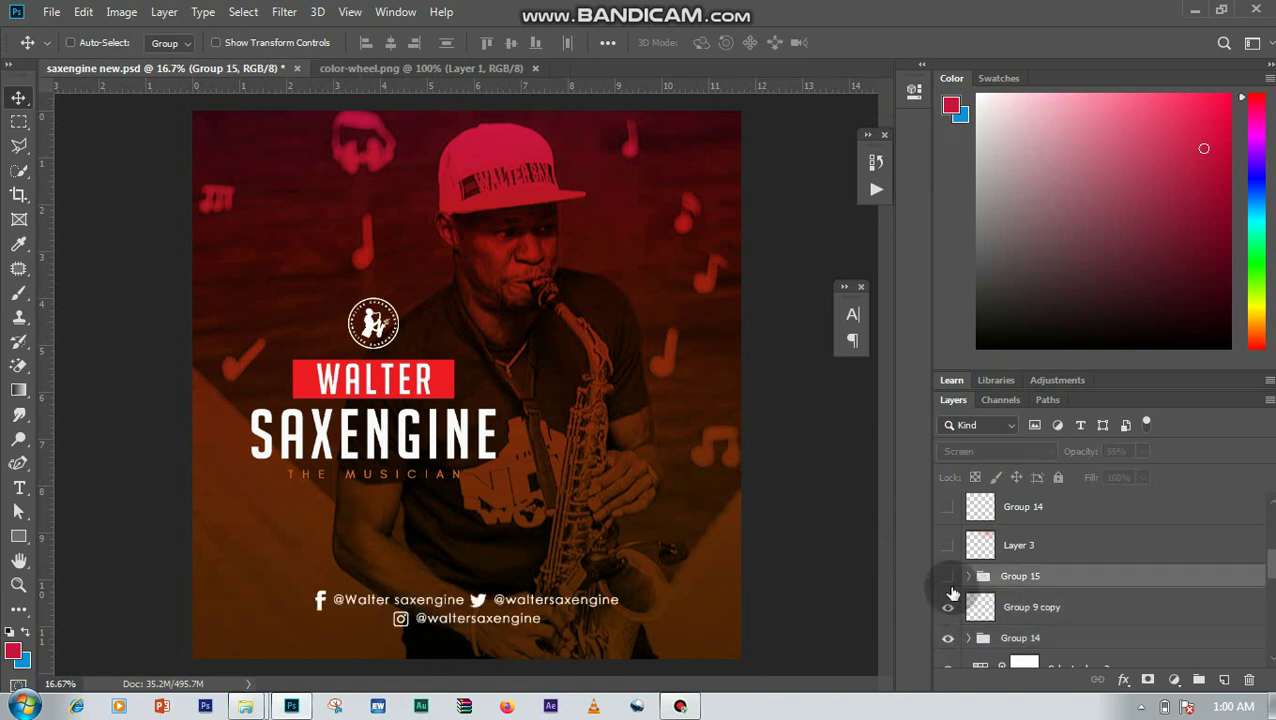
click(948, 580)
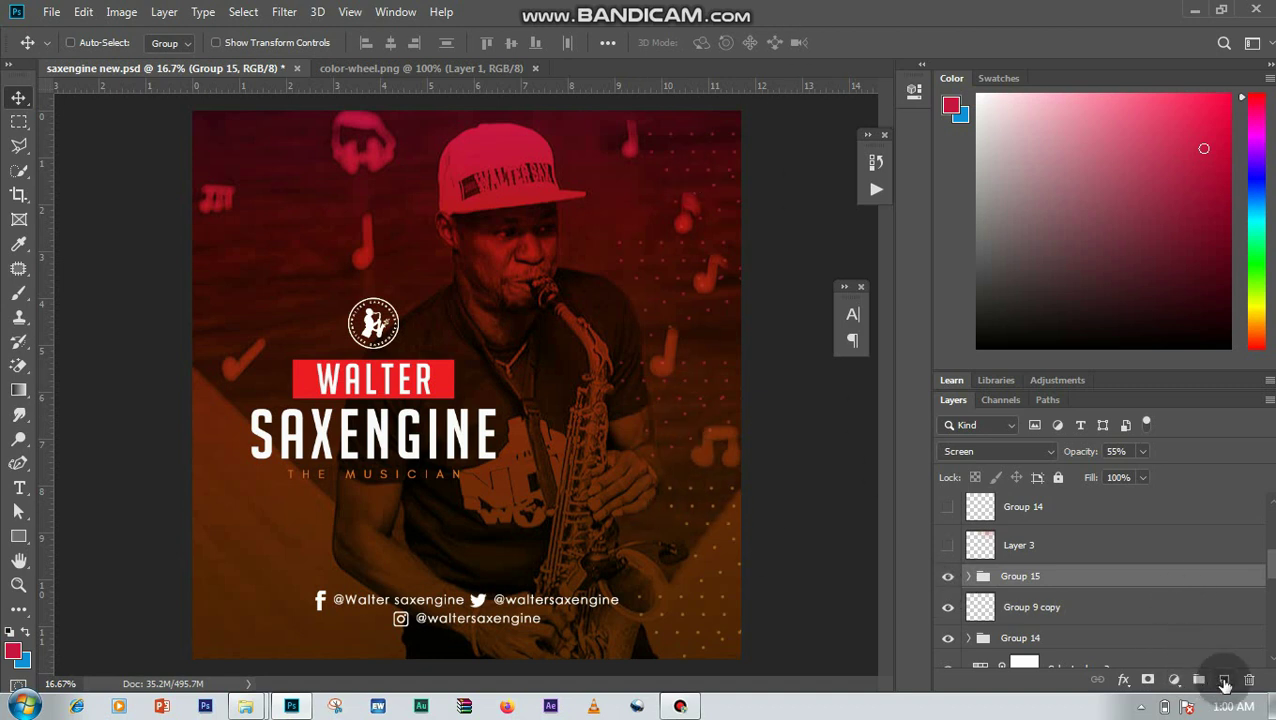
Step: Try a row of dots as red 31 pt Glacial Indifference text below THE MUSICIAN, and delete its layer
click(1224, 680)
click(20, 491)
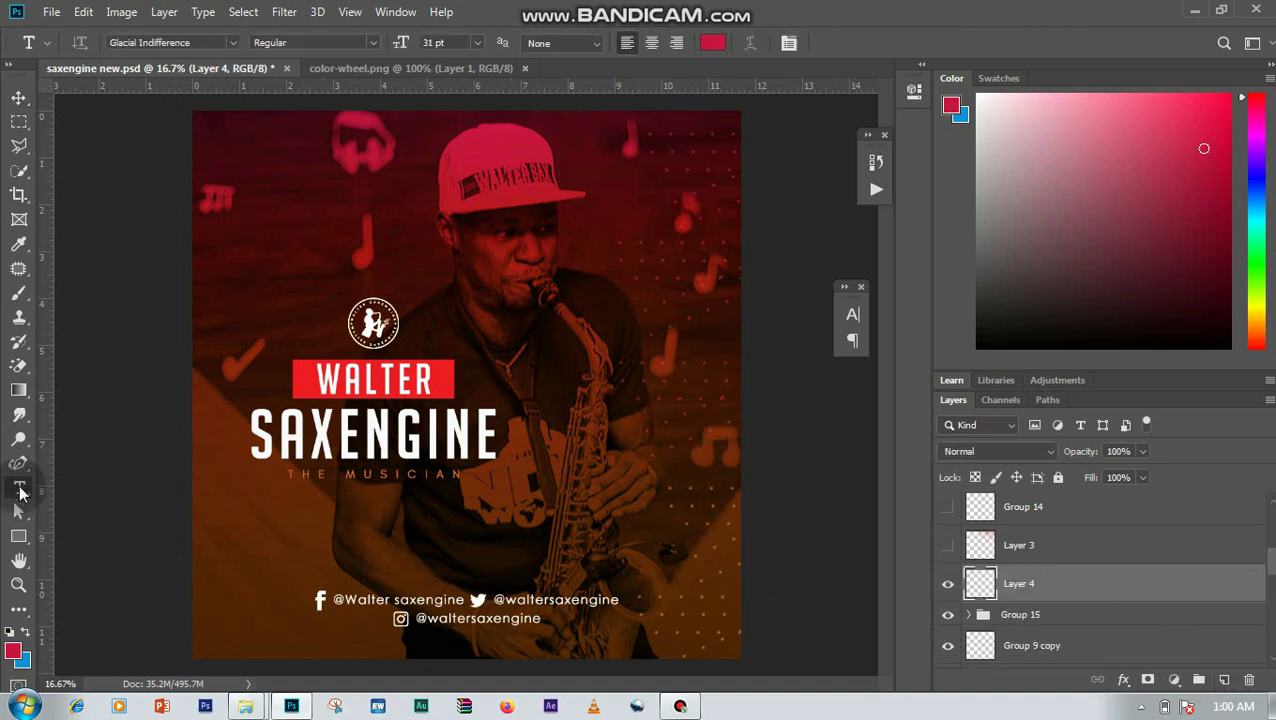
click(211, 522)
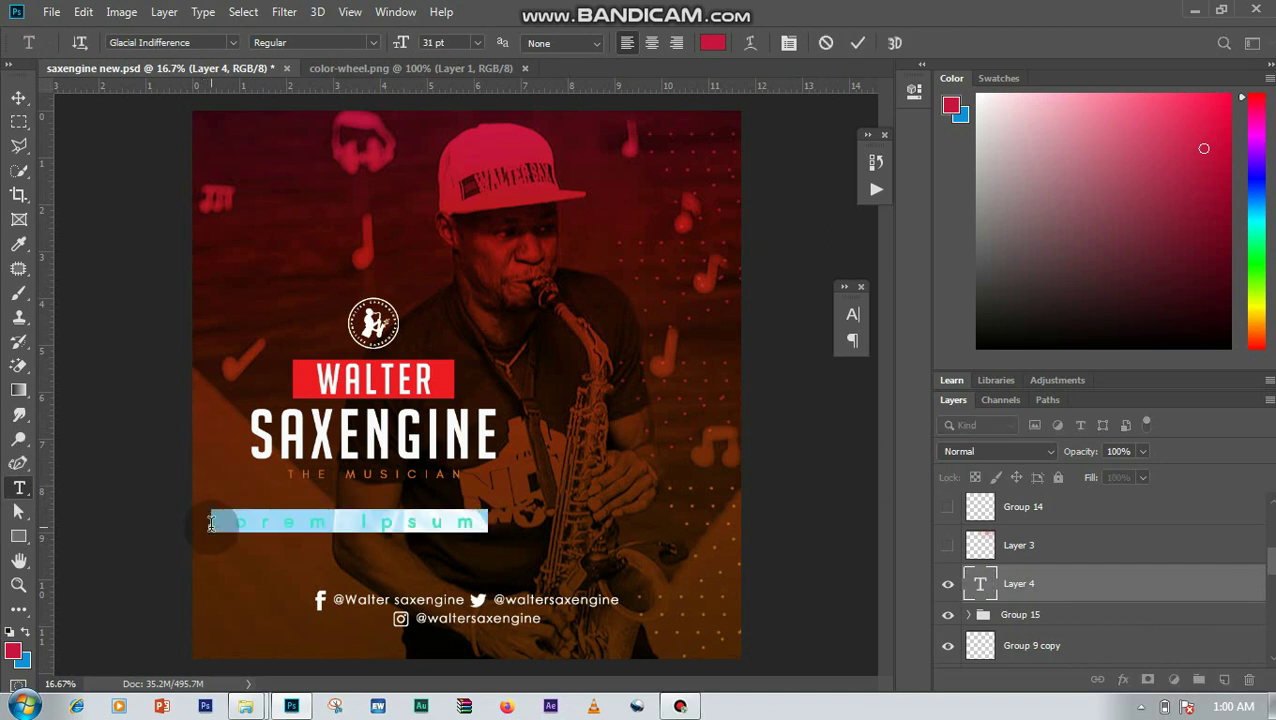
key(BackSpace)
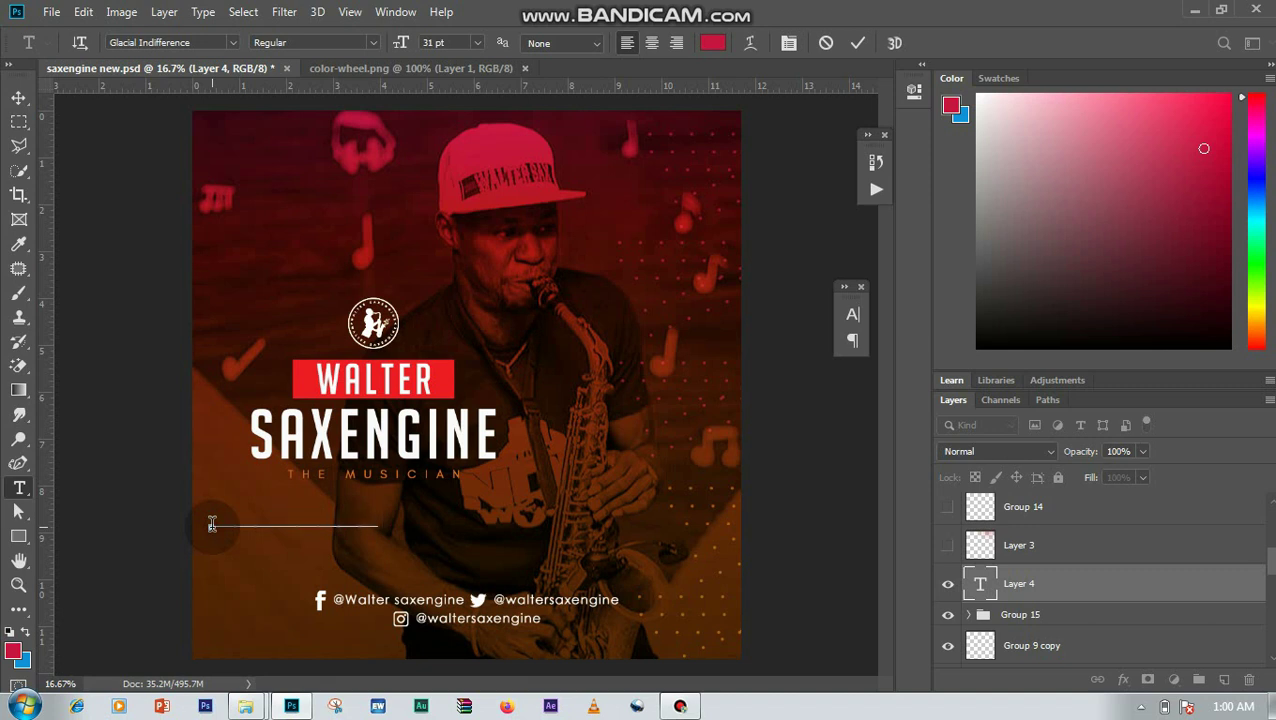
click(857, 42)
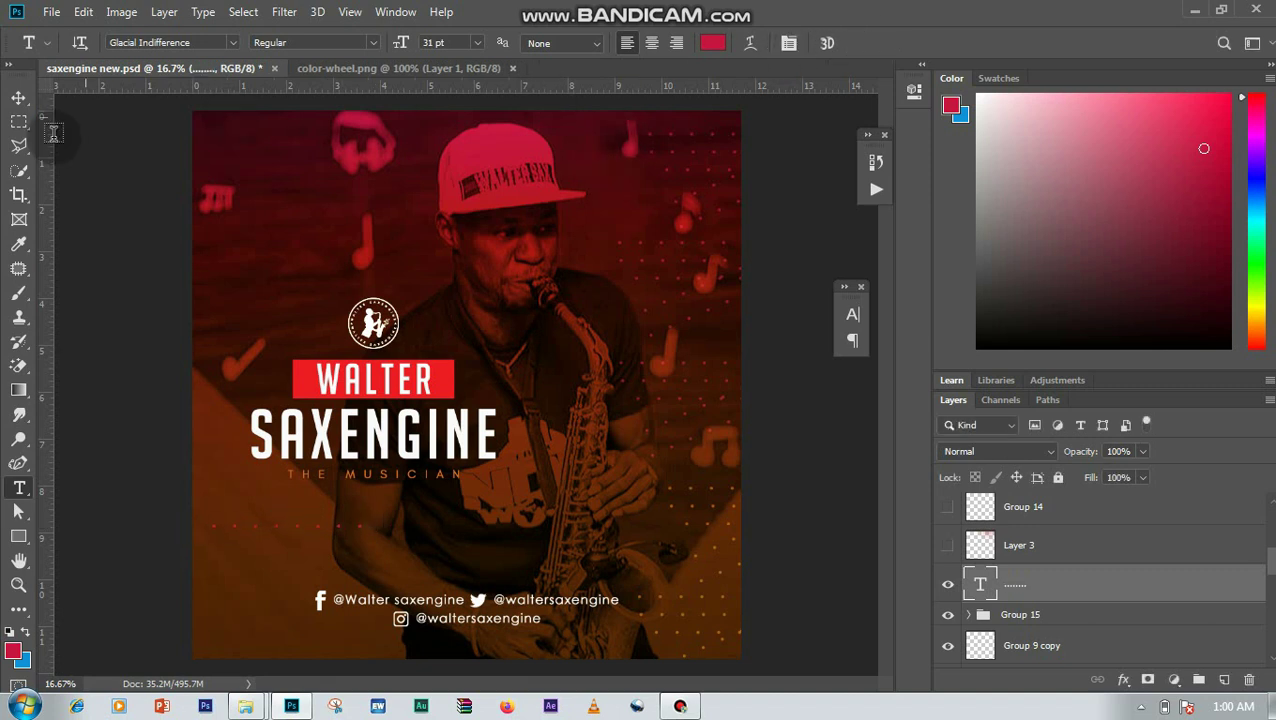
click(19, 97)
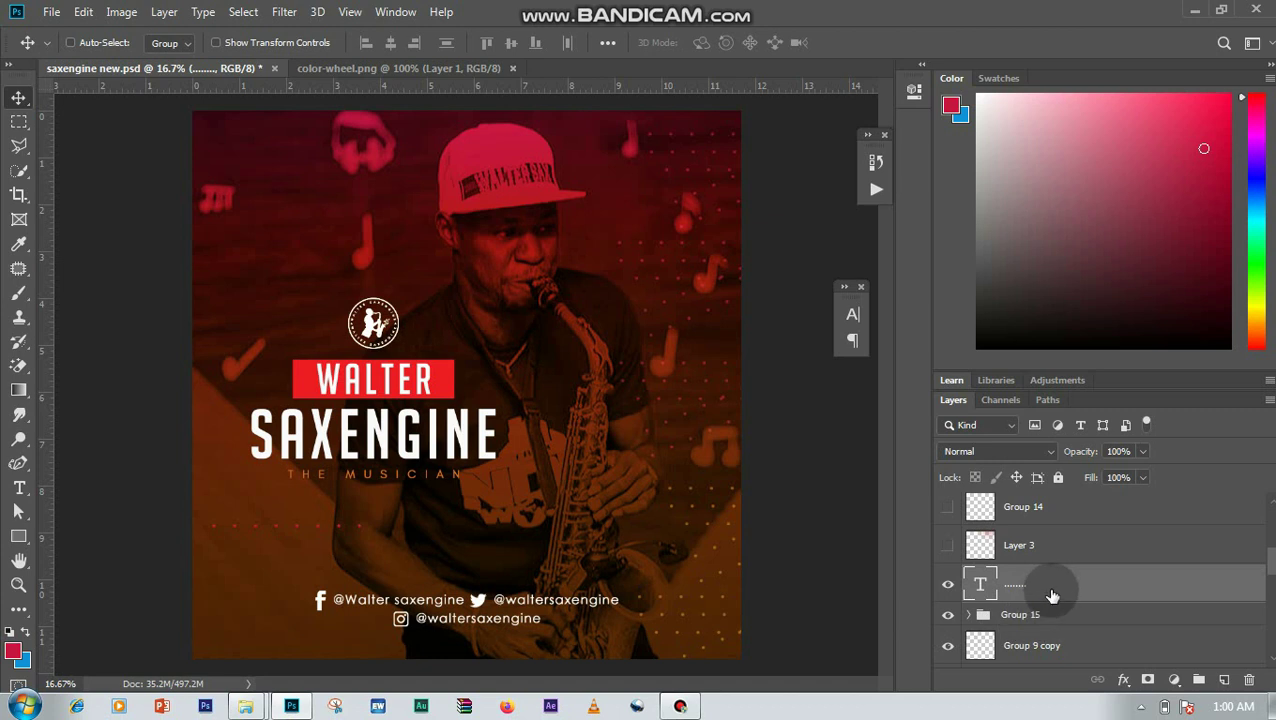
key(Delete)
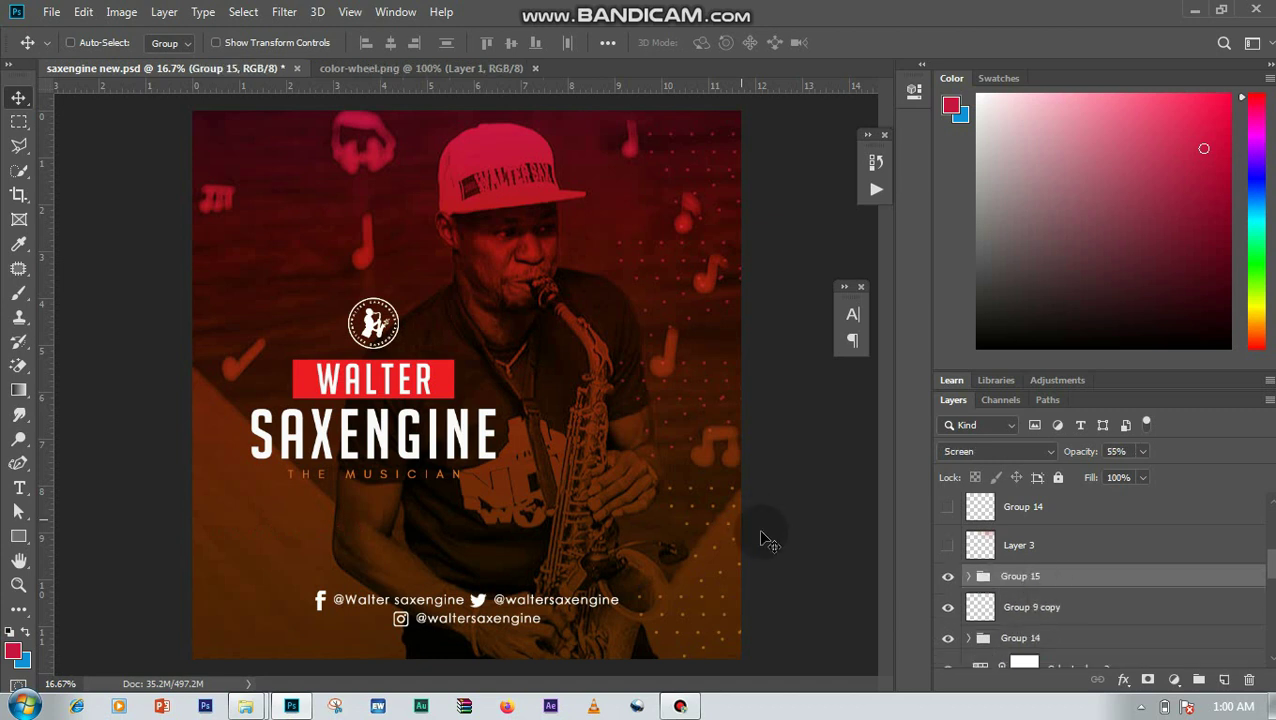
Step: Examine the duplicated dot text layers inside Group 15
click(967, 577)
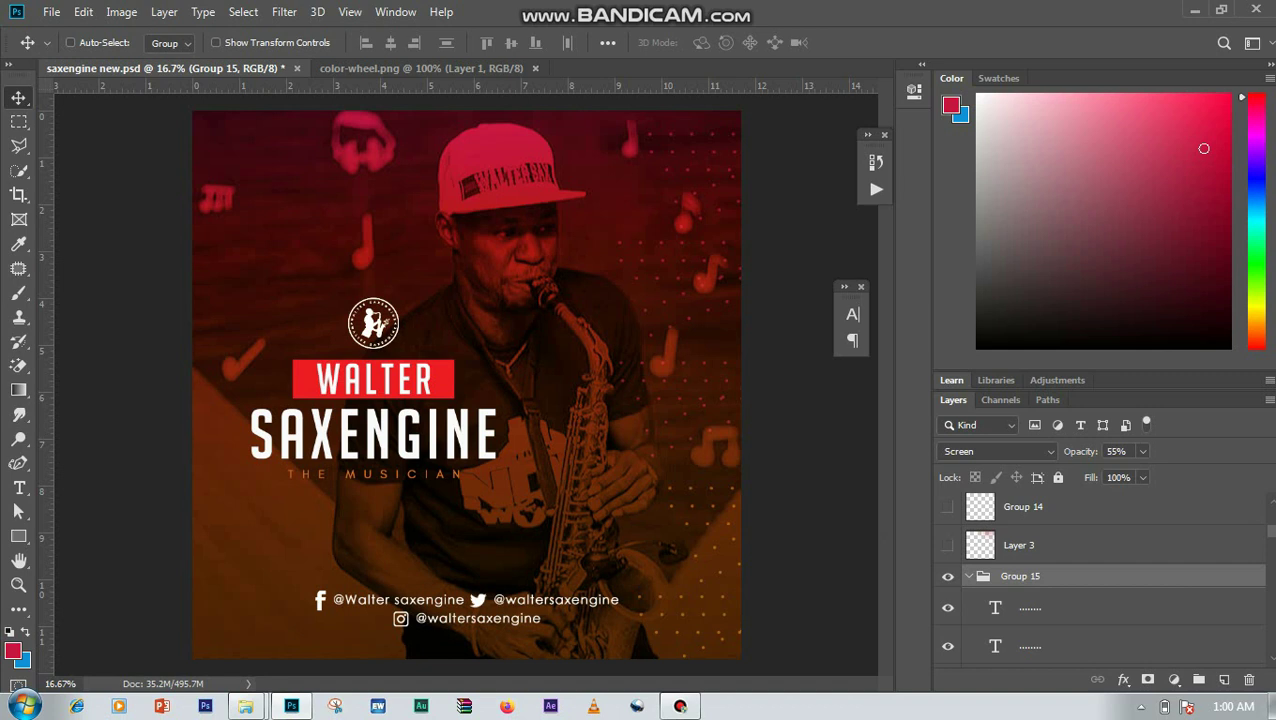
scroll(1272, 550, down, 3)
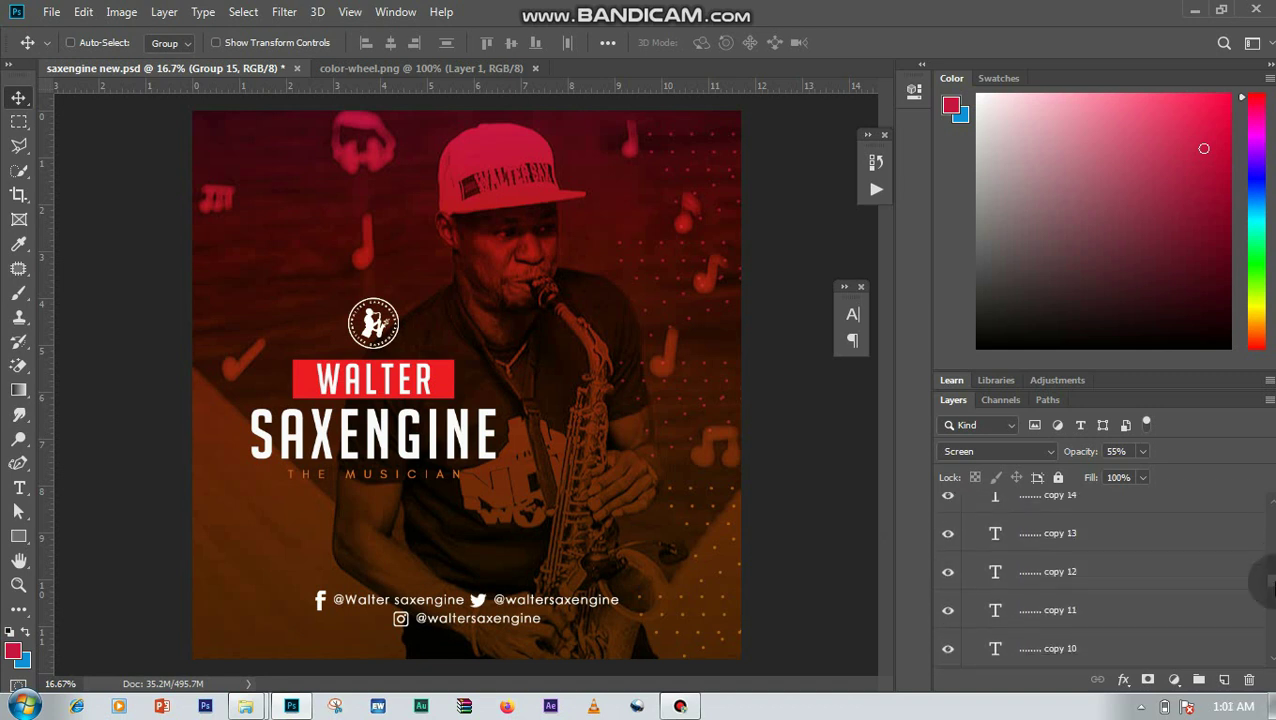
scroll(1272, 550, up, 3)
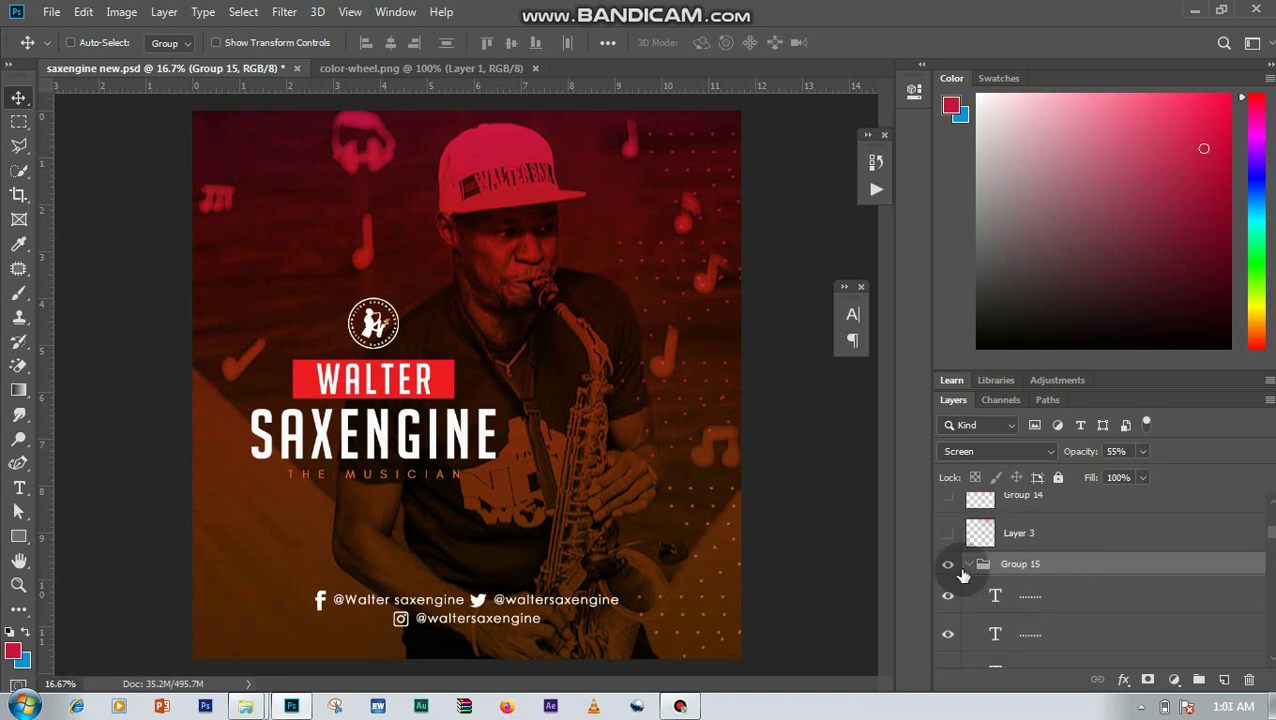
click(967, 568)
Step: Compare the flyer with and without the Linear Dodge (Add) glow on Layer 3, leaving the layer hidden
click(1005, 533)
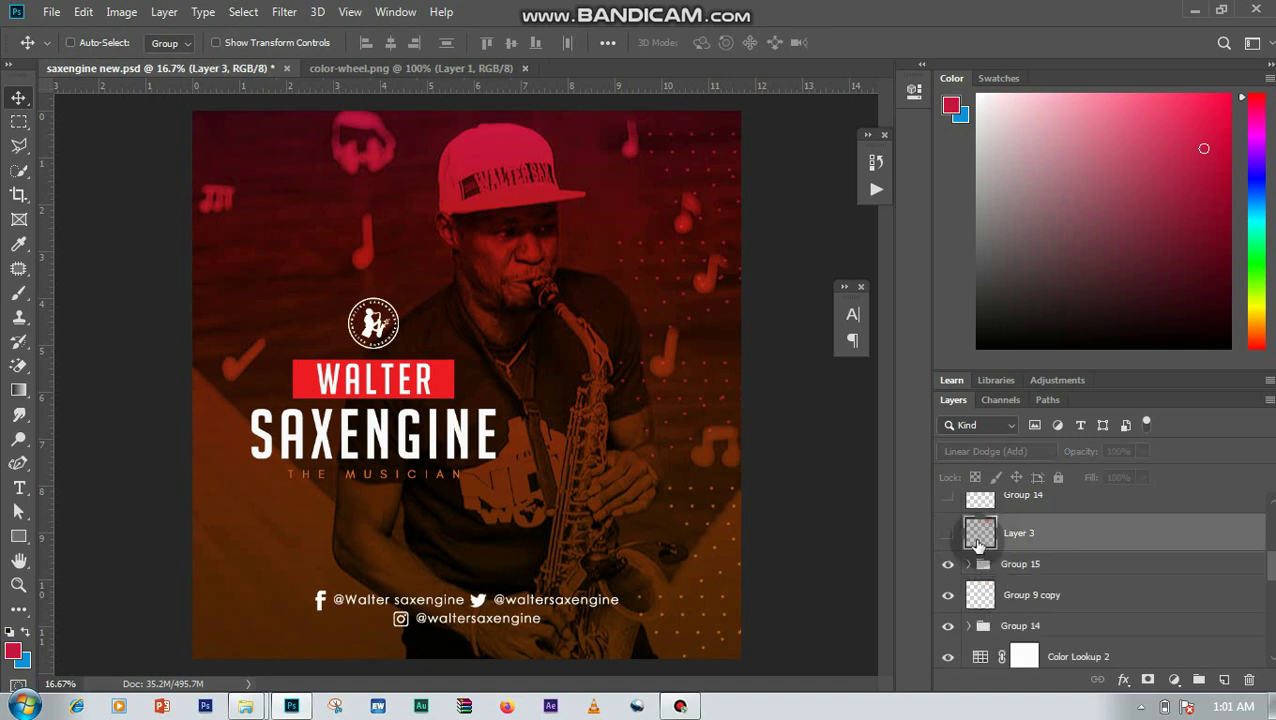
click(946, 534)
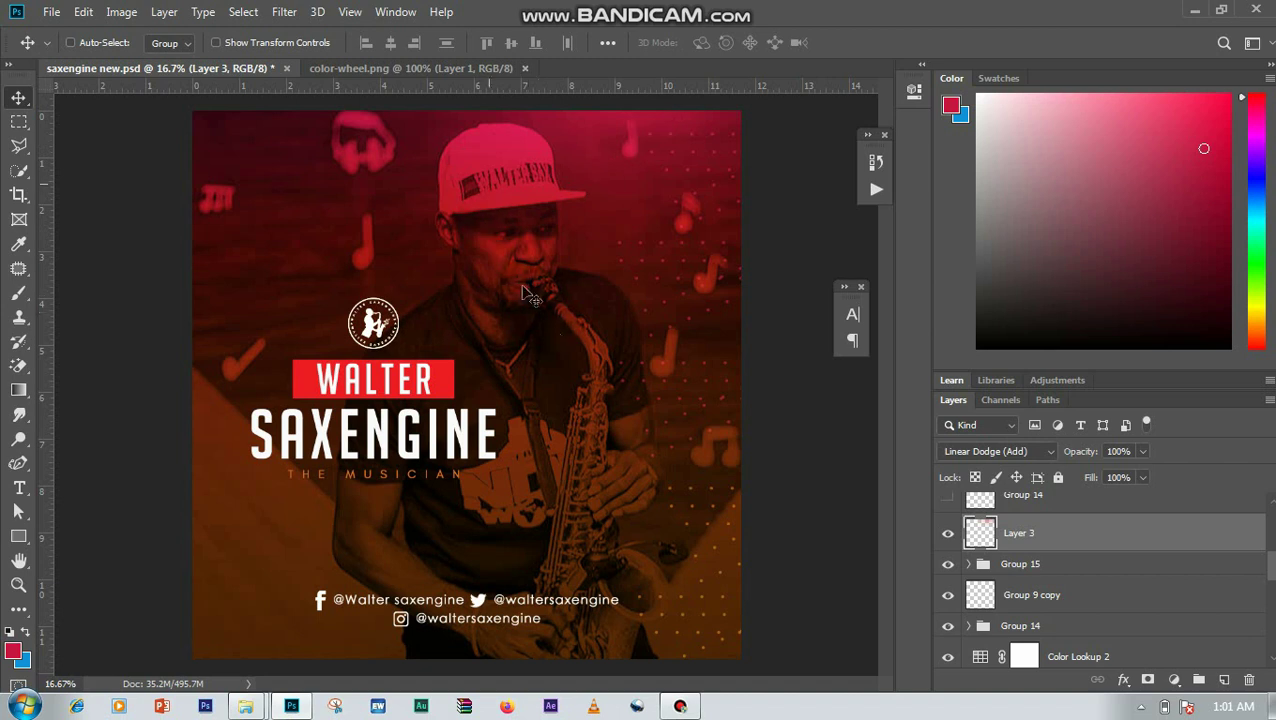
click(949, 534)
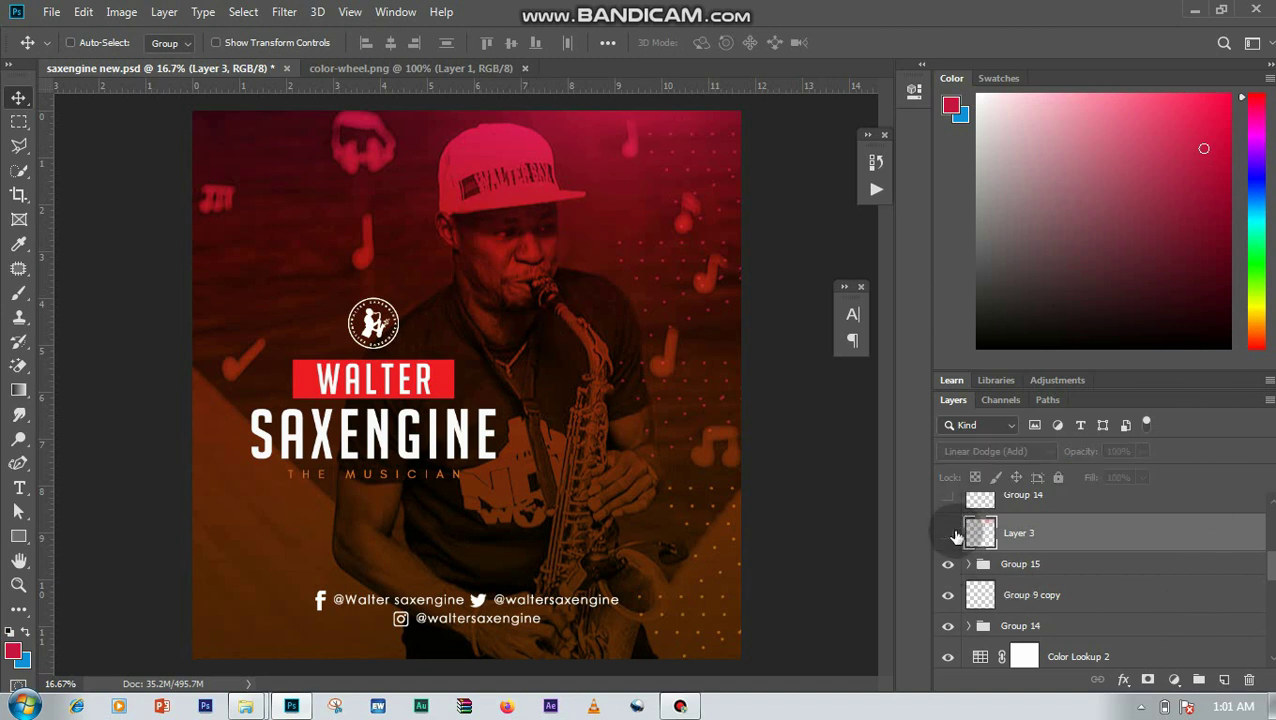
click(948, 534)
click(948, 534)
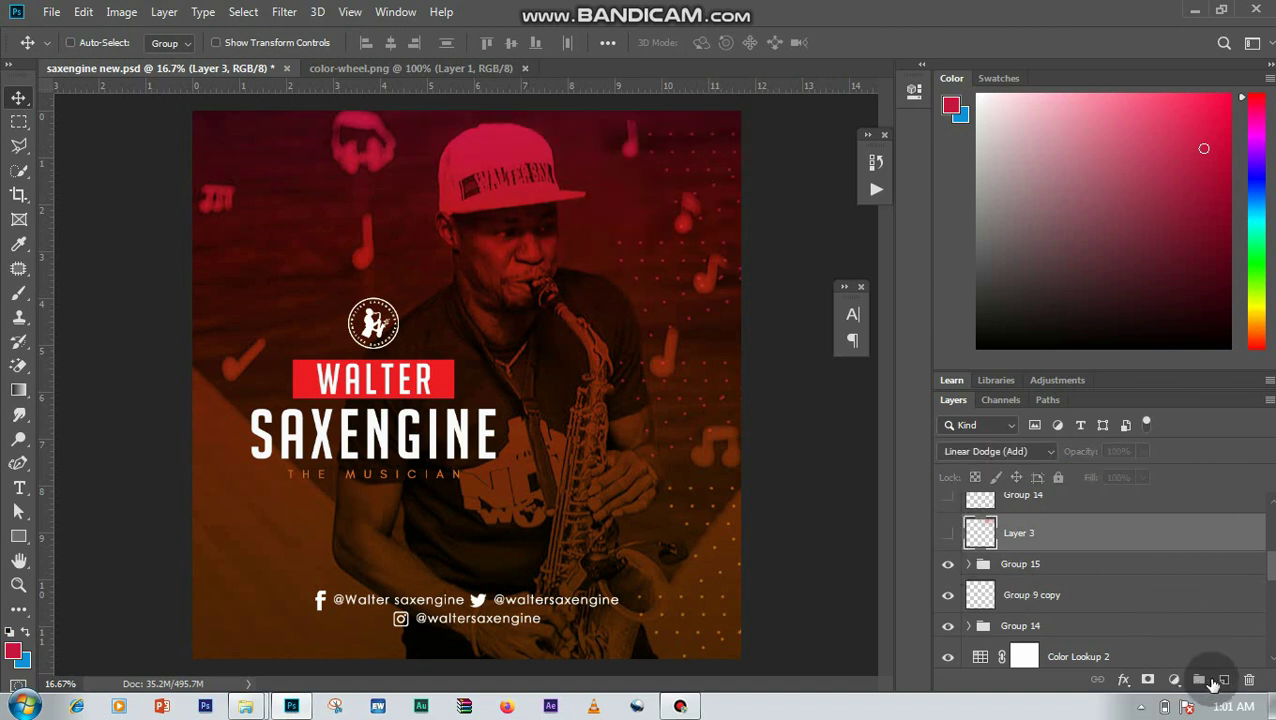
Step: Paint a crimson glow in the flyer's upper-right corner on a new layer, using a 2300 px Soft Round brush
click(1221, 681)
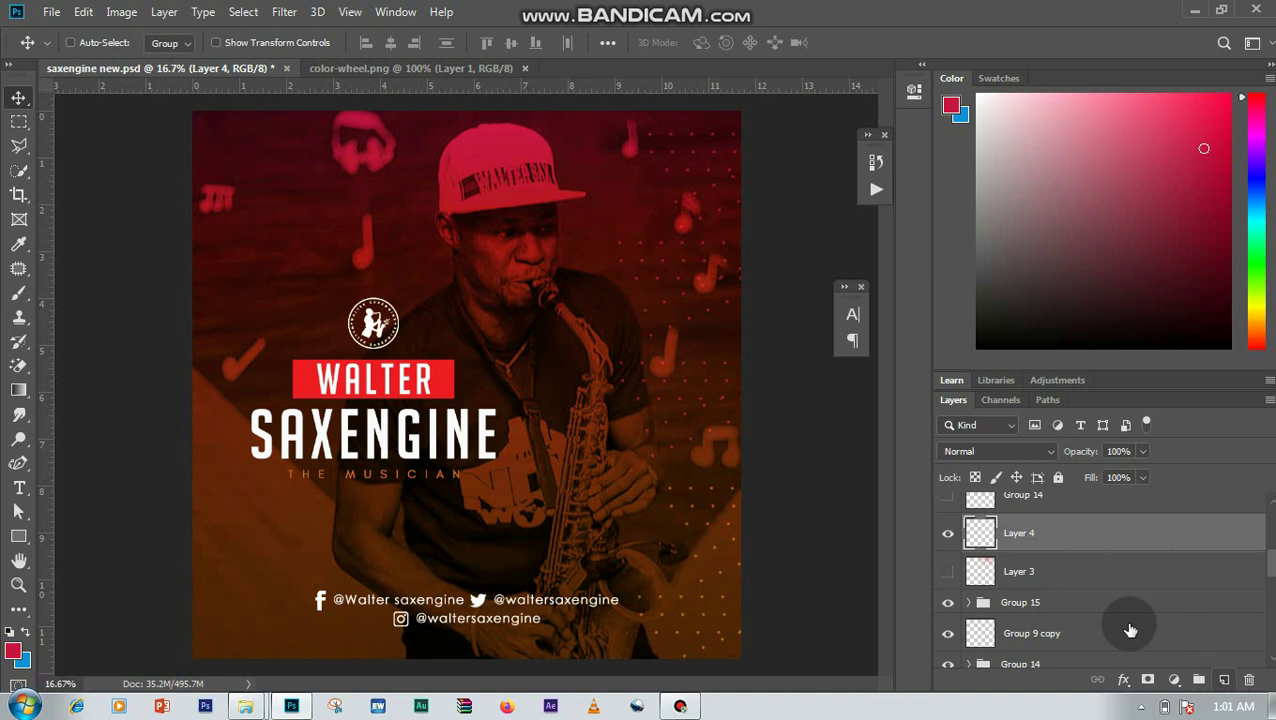
click(19, 245)
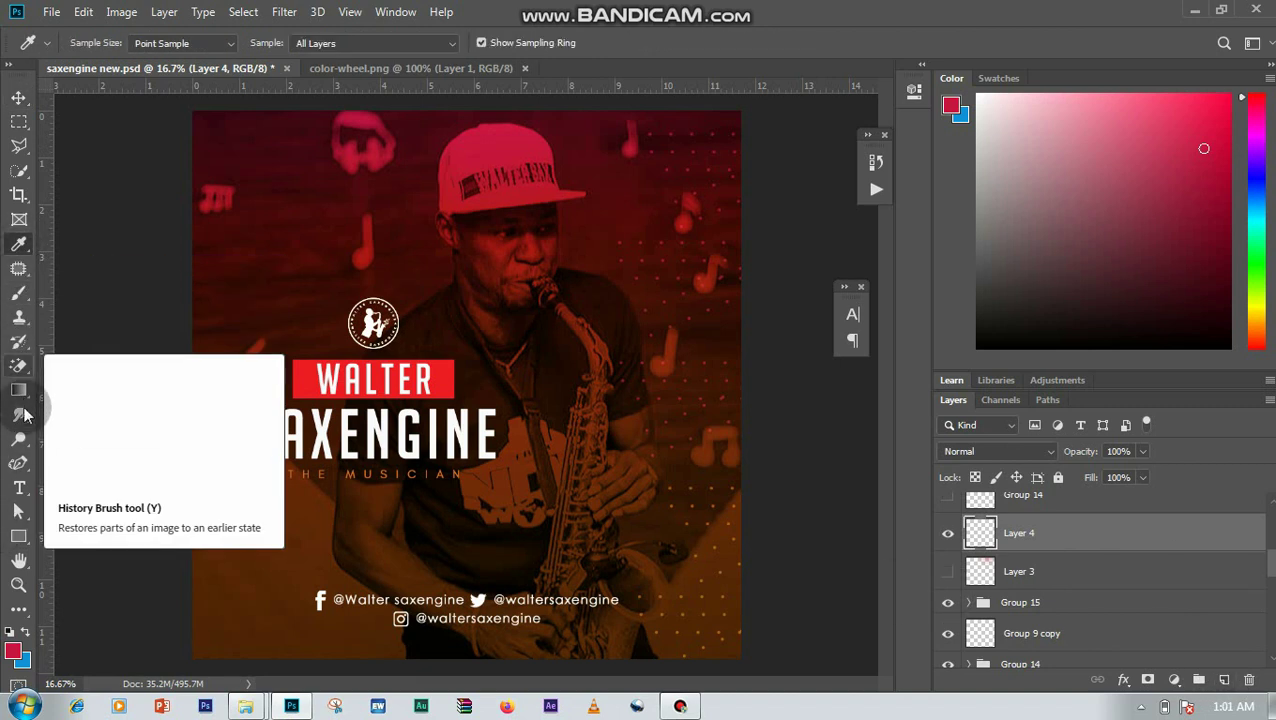
click(514, 133)
click(513, 132)
click(513, 132)
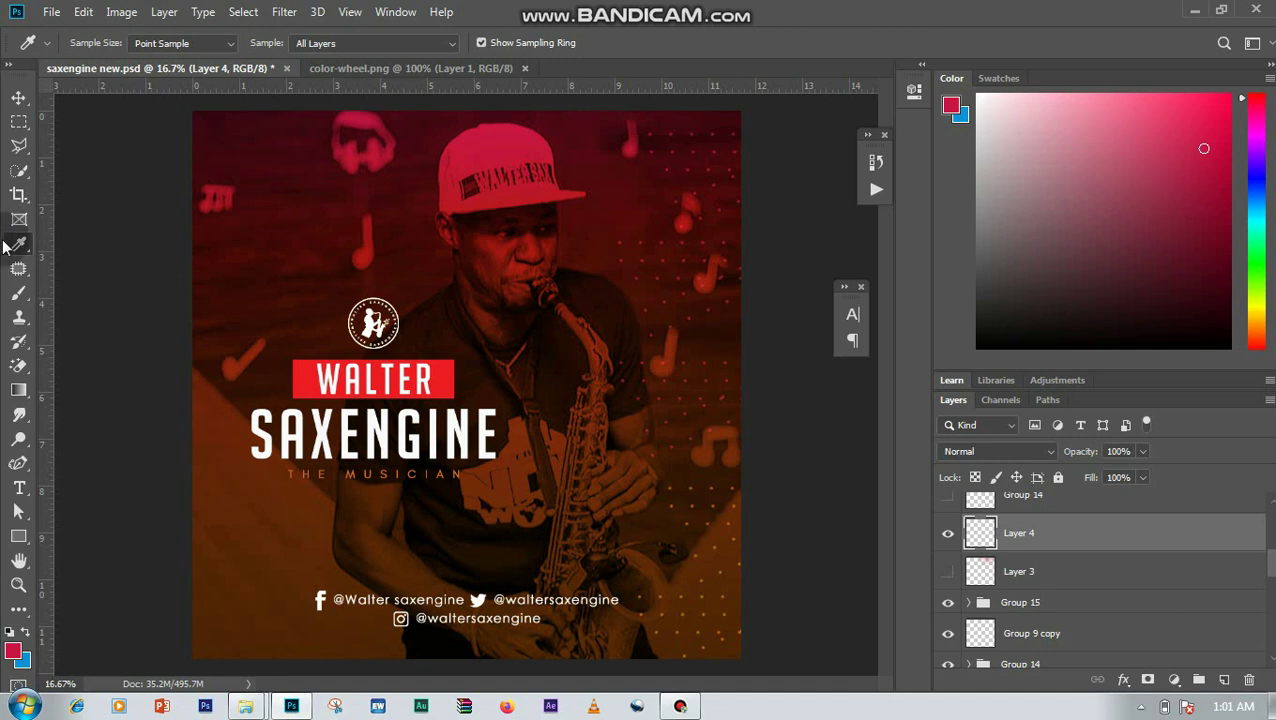
click(18, 292)
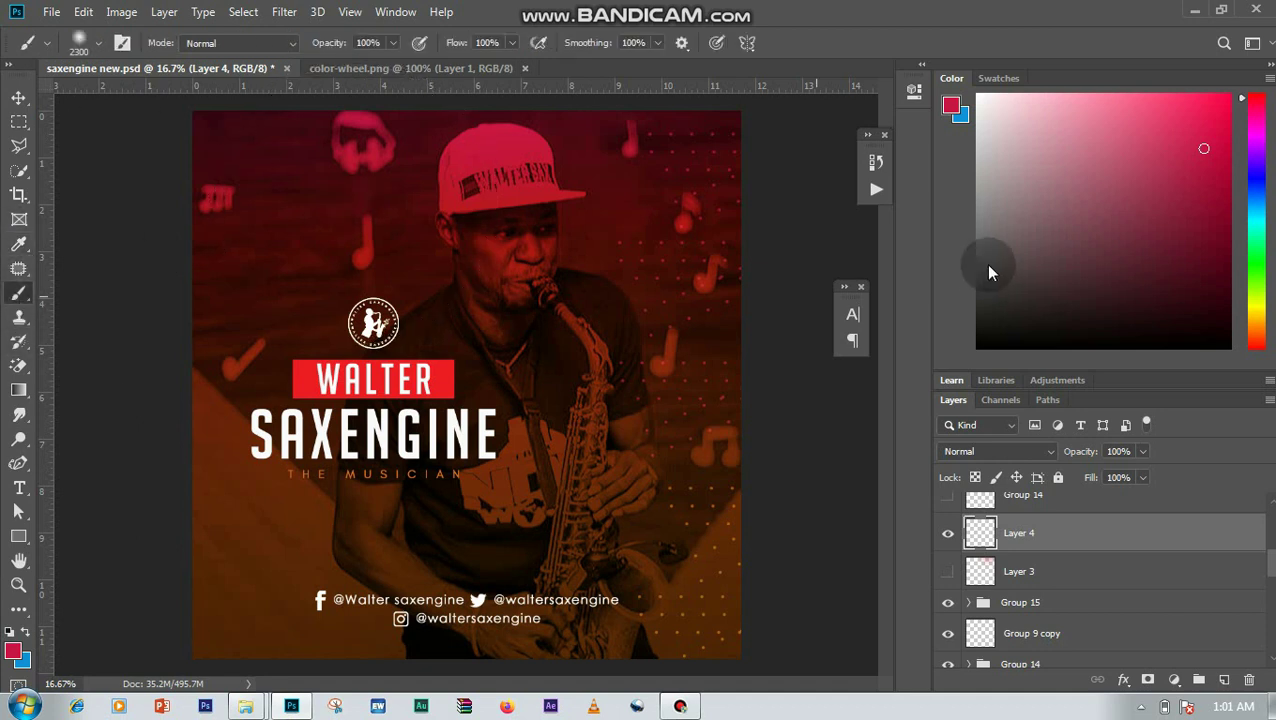
click(98, 44)
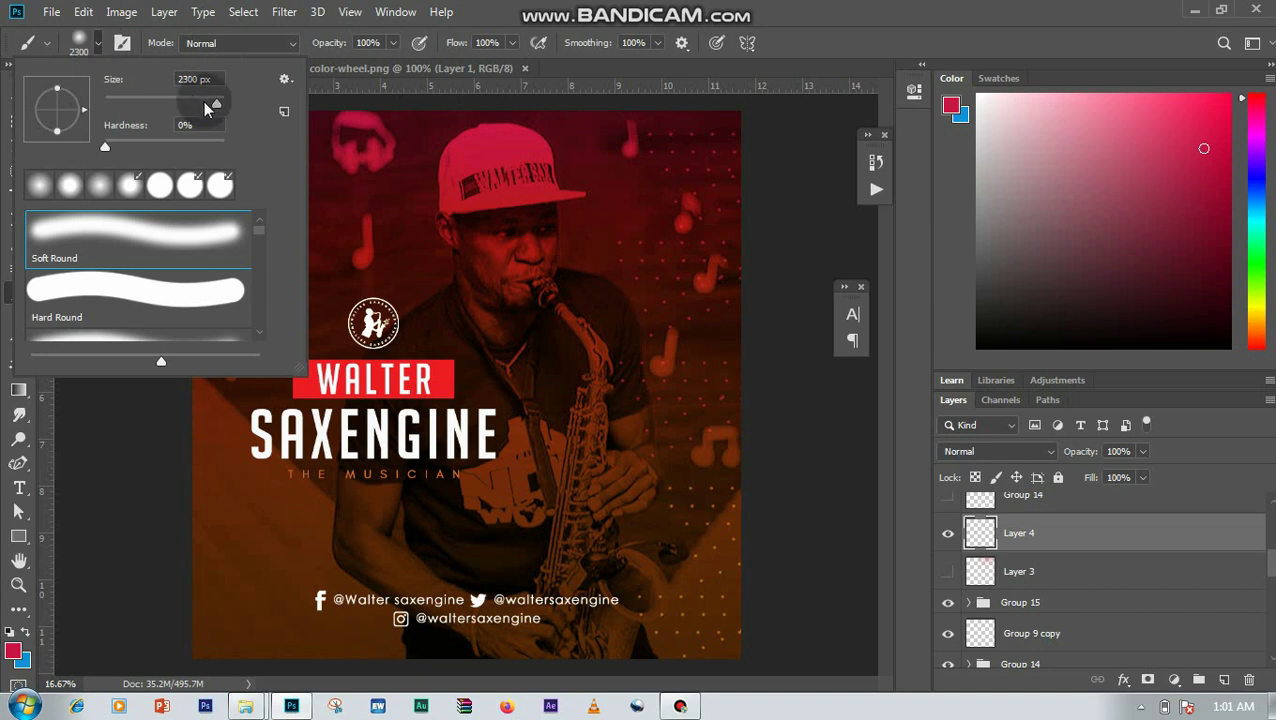
click(16, 290)
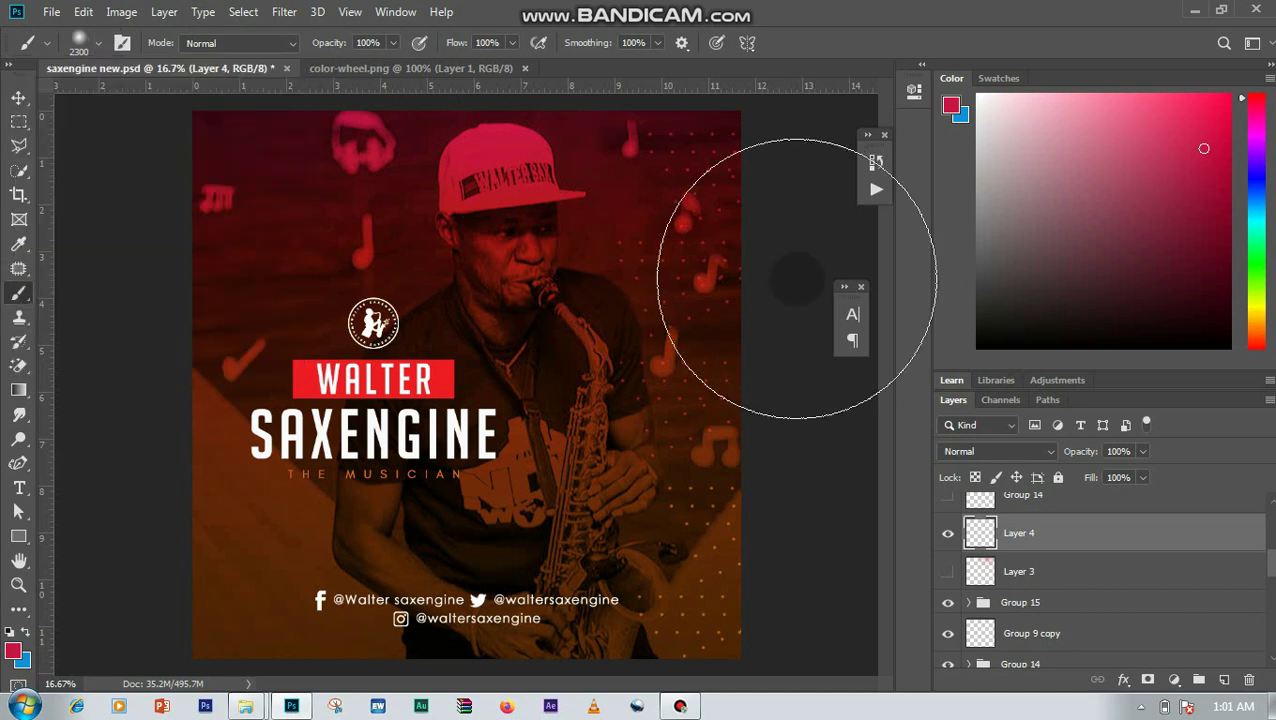
click(668, 110)
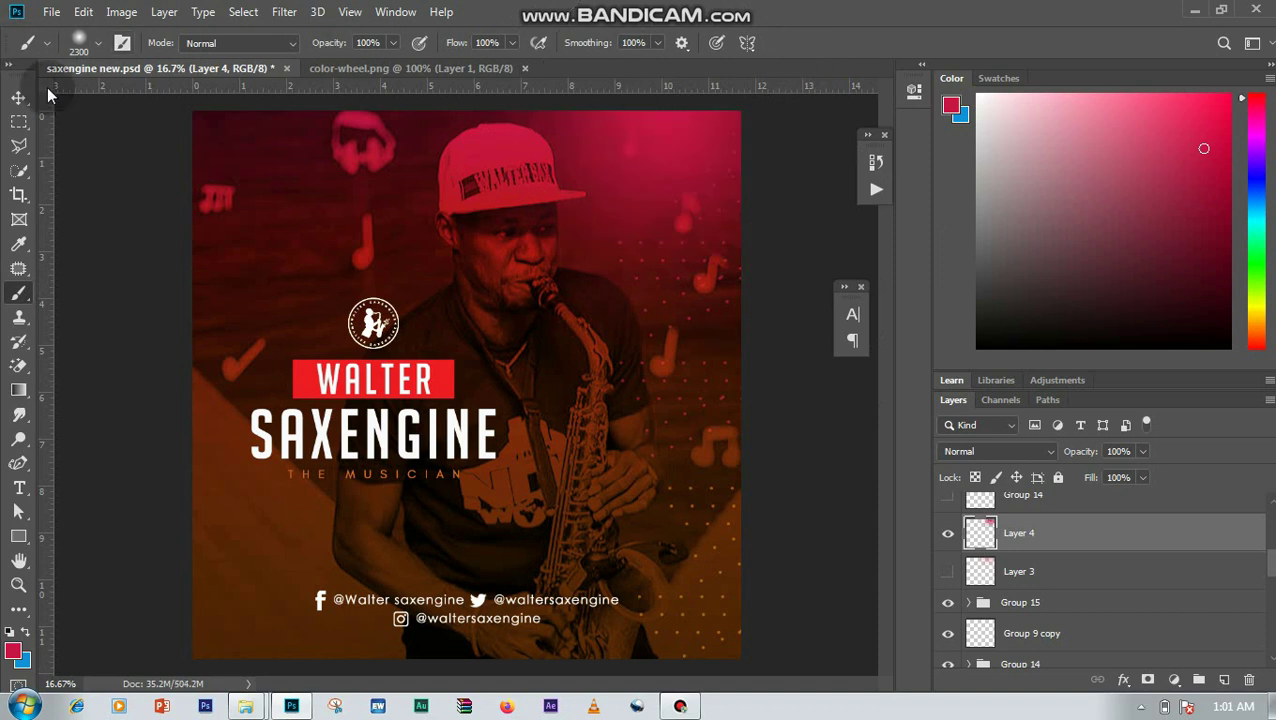
Step: Scale the Layer 4 glow to about 113% outward past the flyer's upper-right corner and set its blend mode to Linear Dodge (Add)
click(18, 97)
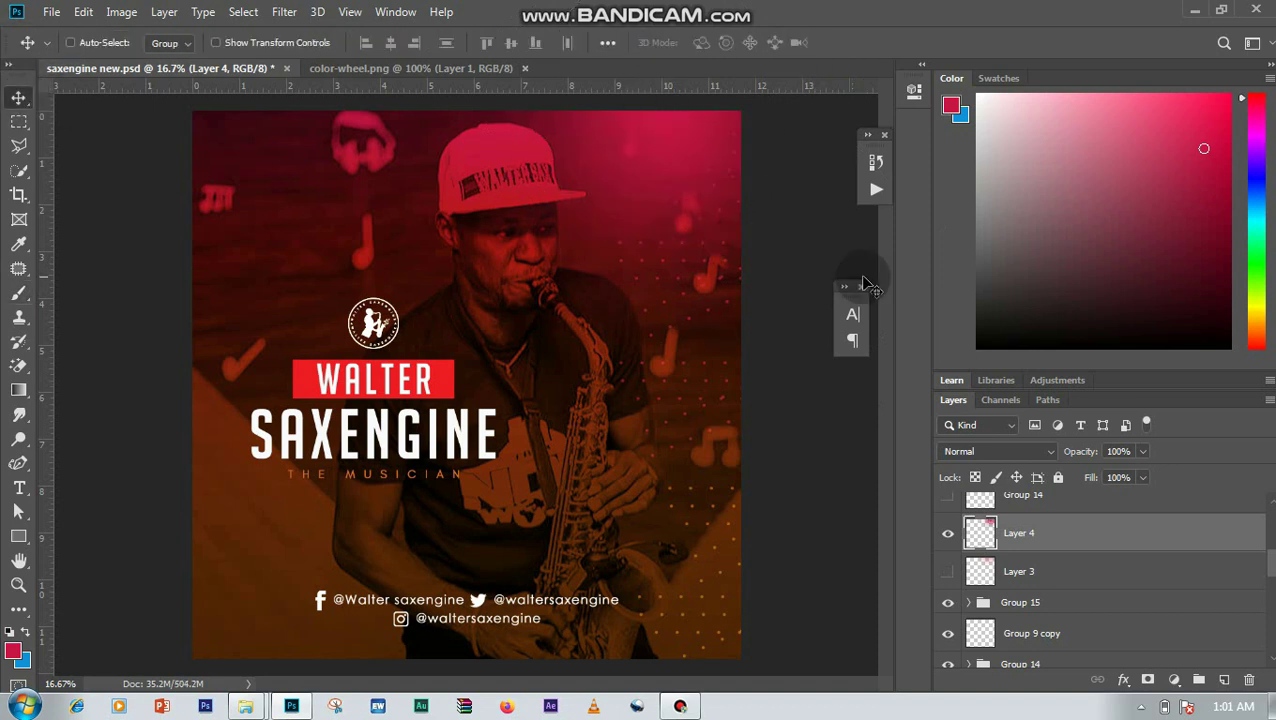
key(ctrl+minus)
key(ctrl+minus)
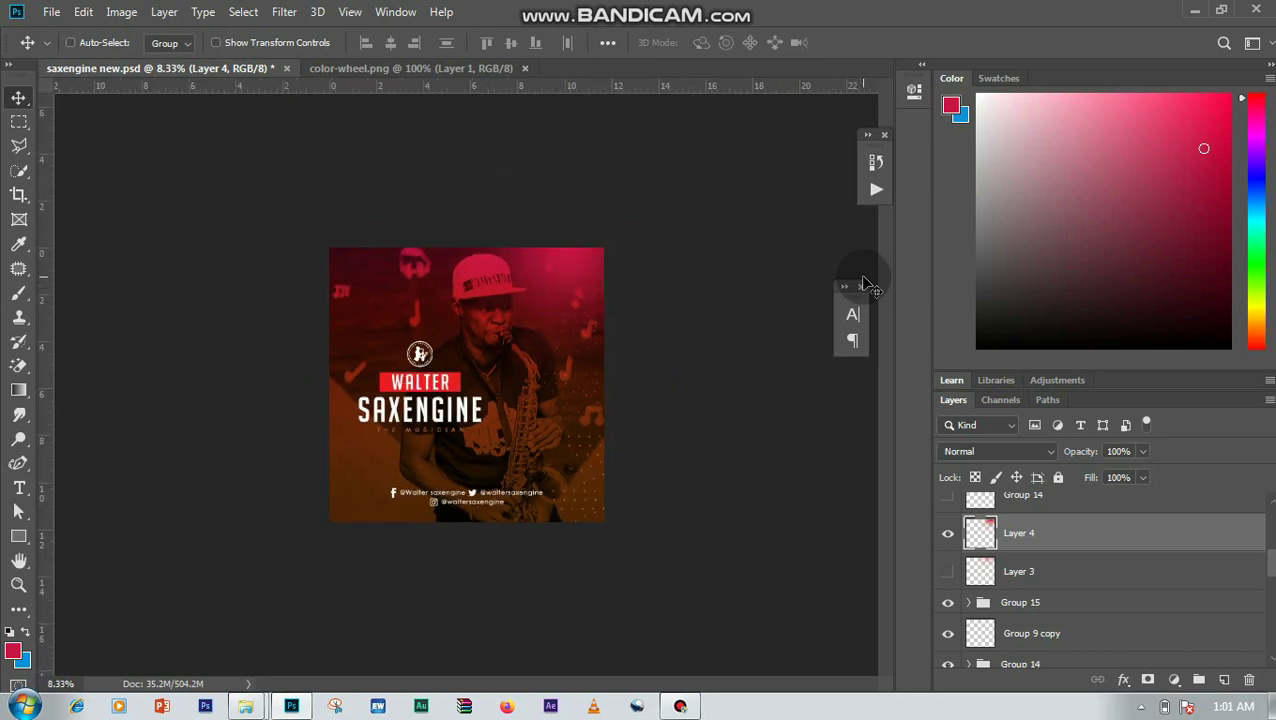
key(ctrl+t)
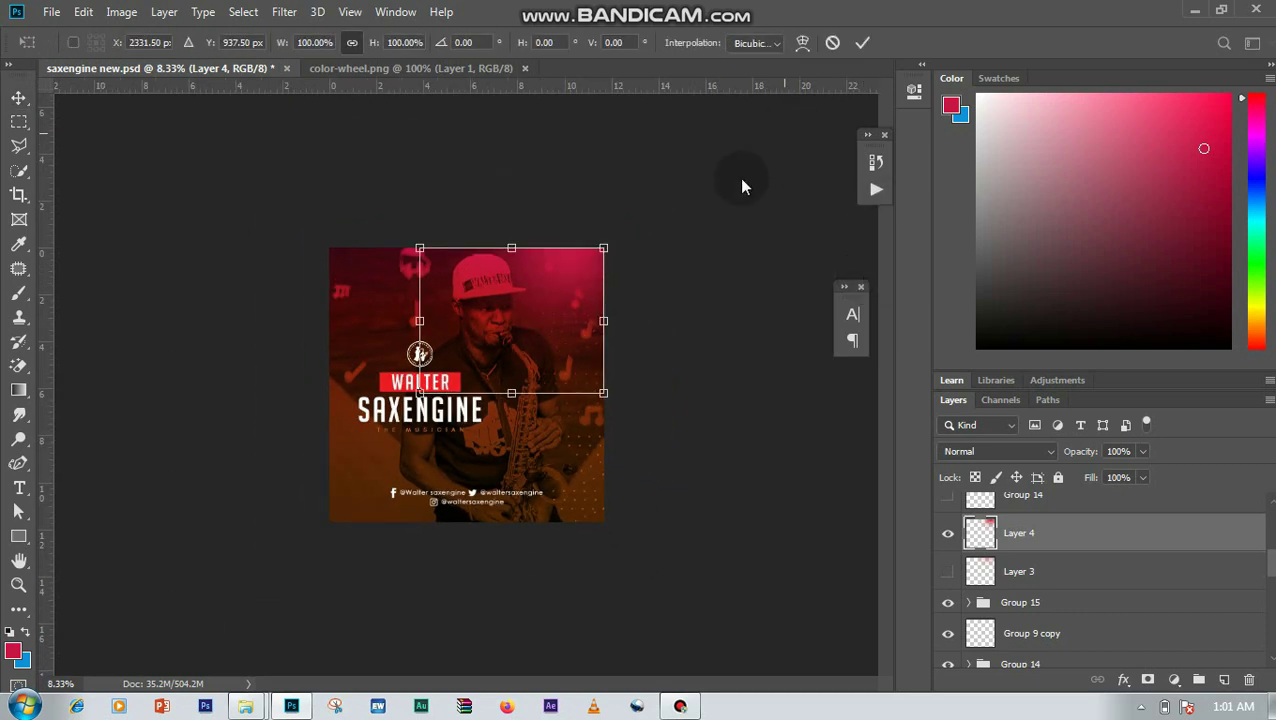
drag(605, 248, 628, 227)
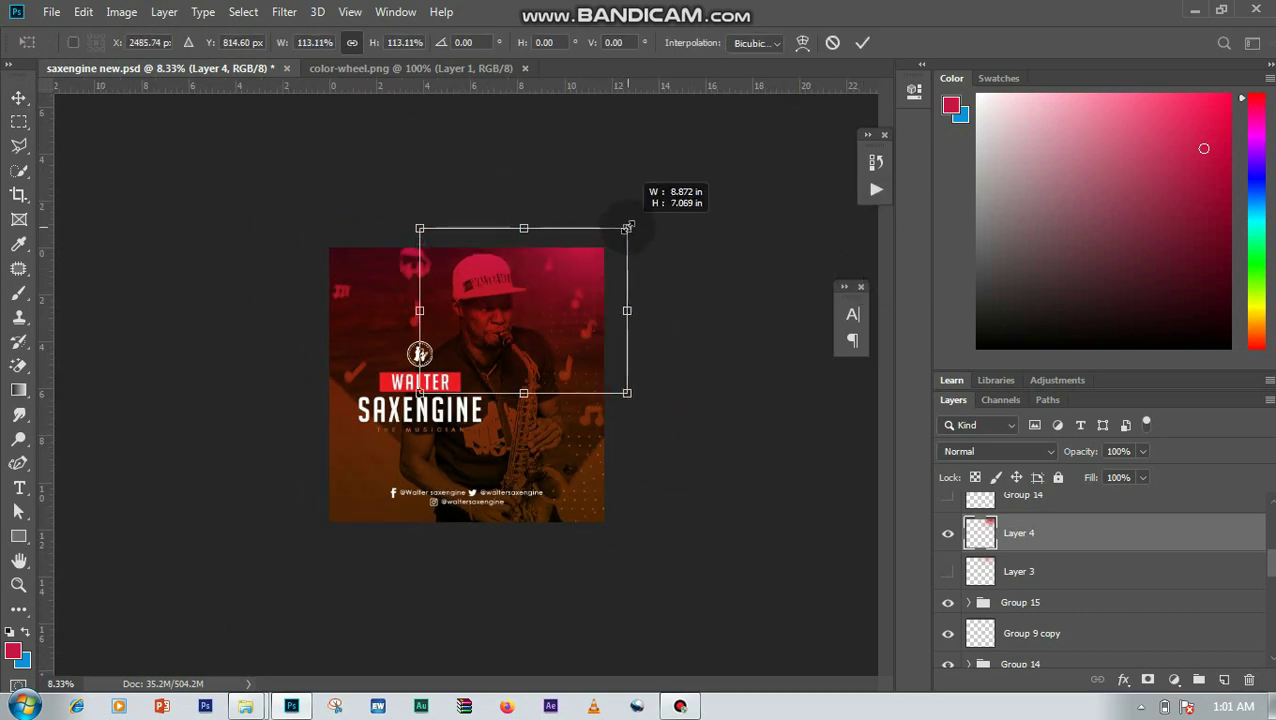
click(866, 43)
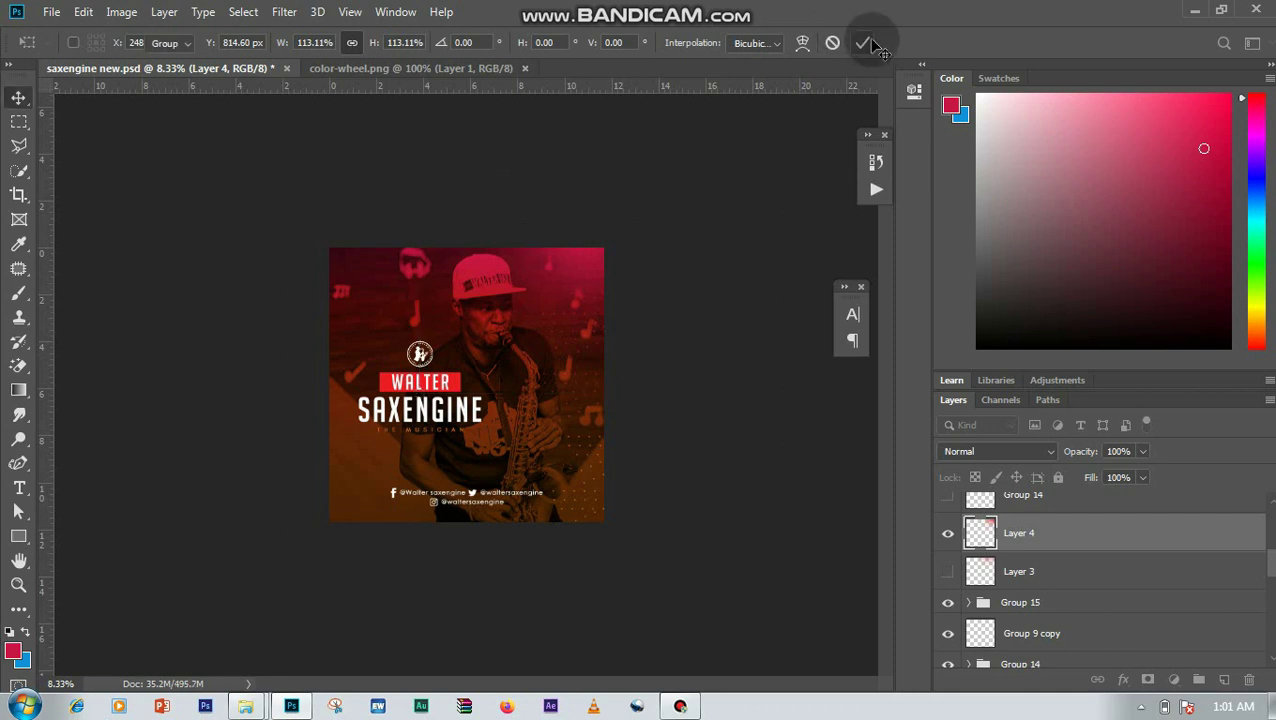
key(ctrl+plus)
key(ctrl+plus)
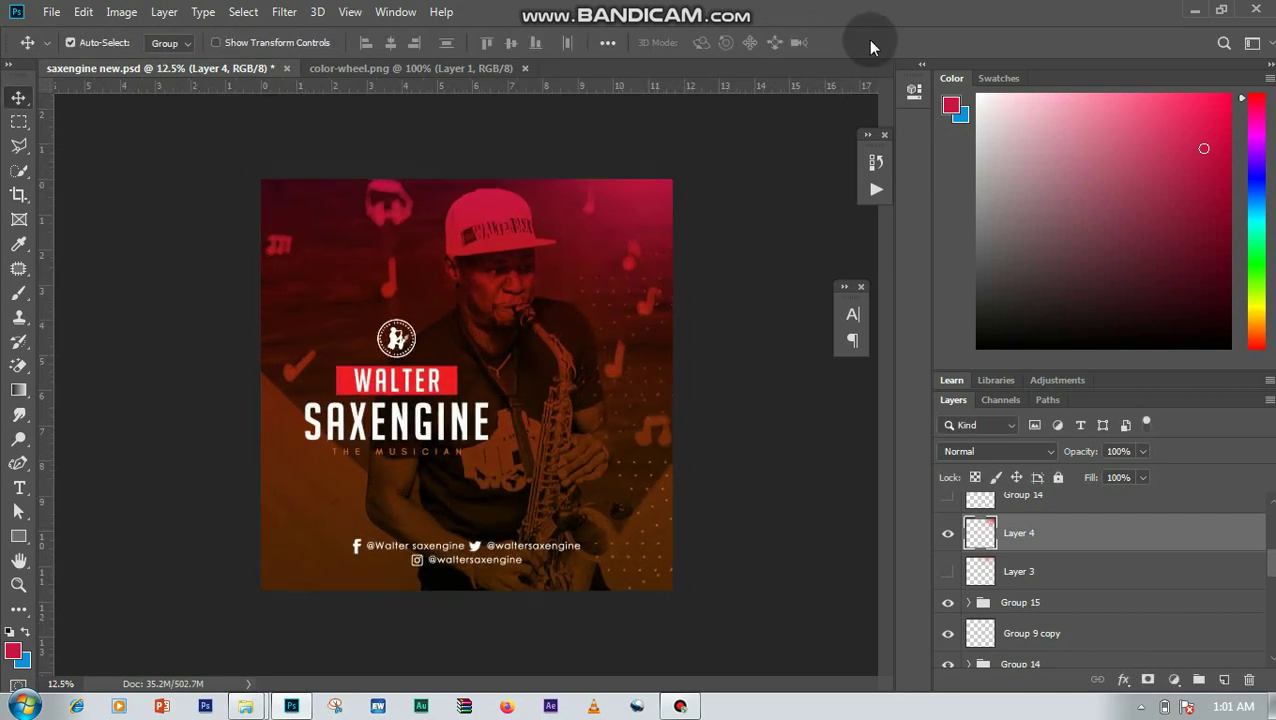
click(1043, 453)
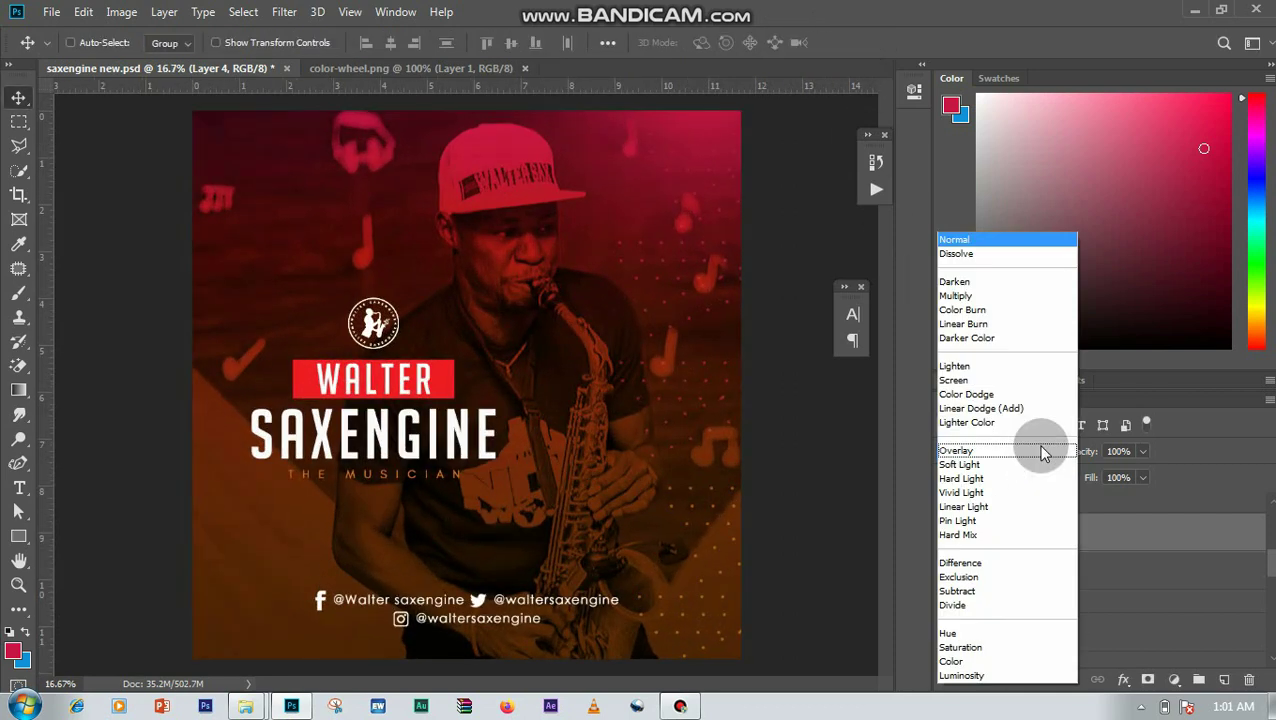
click(998, 410)
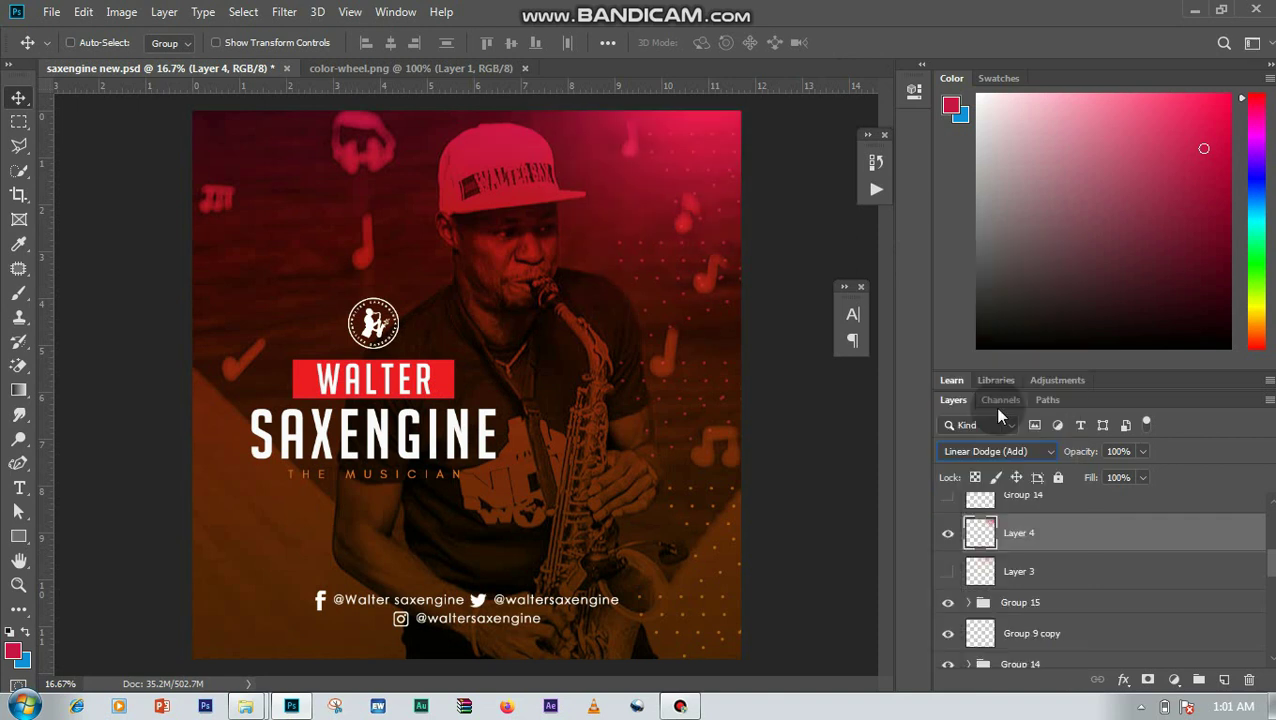
Step: Compare the flyer with and without the Layer 4 glow, leaving the layer shown
click(944, 535)
click(944, 535)
click(942, 540)
click(942, 540)
click(942, 540)
click(942, 540)
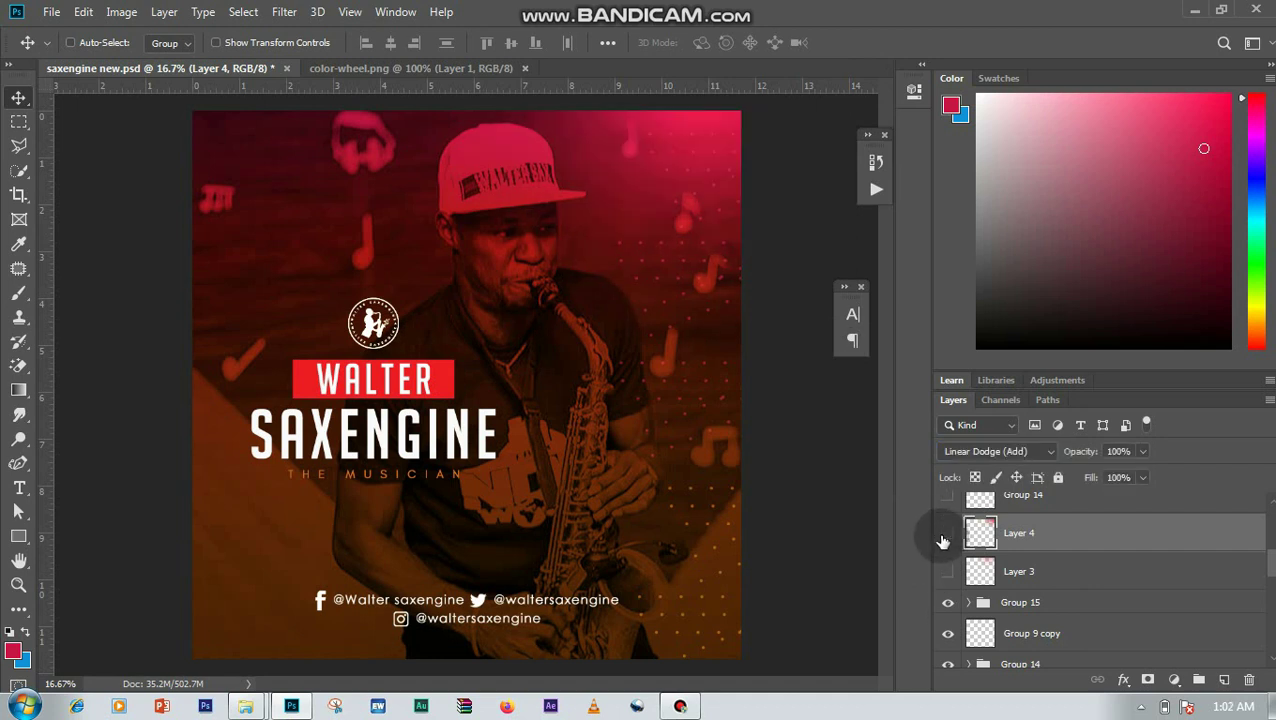
click(943, 540)
click(947, 535)
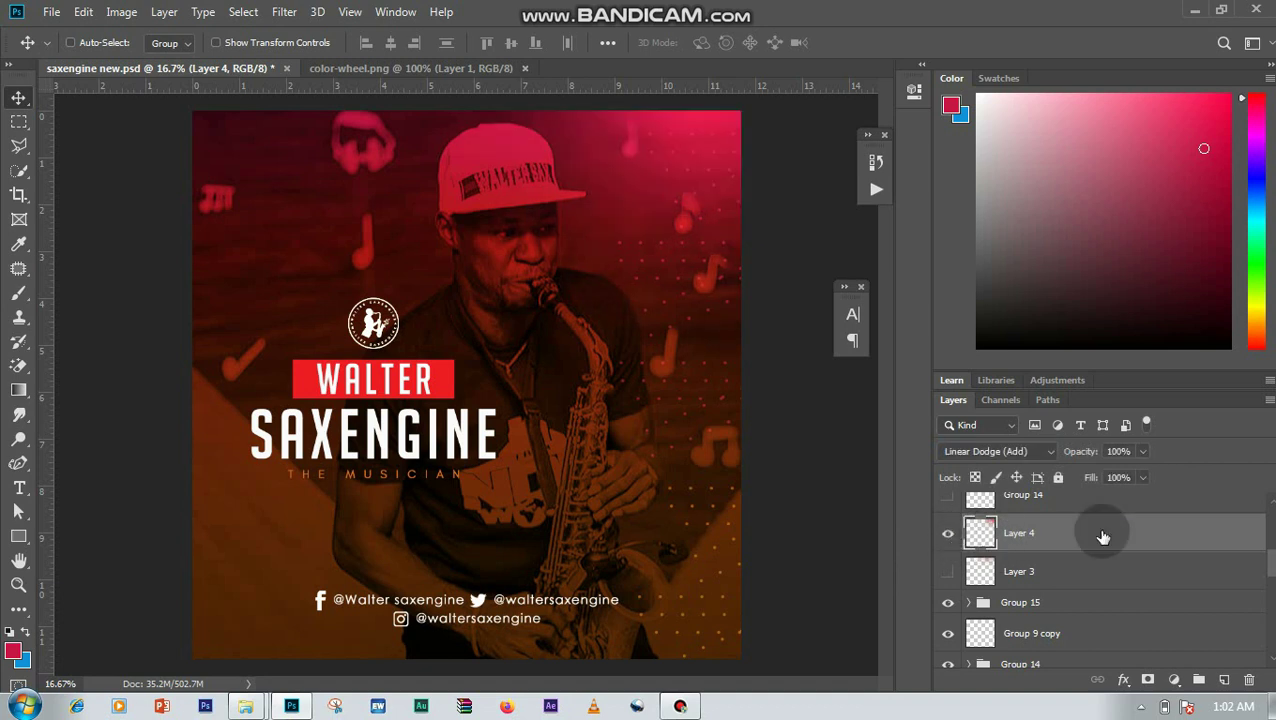
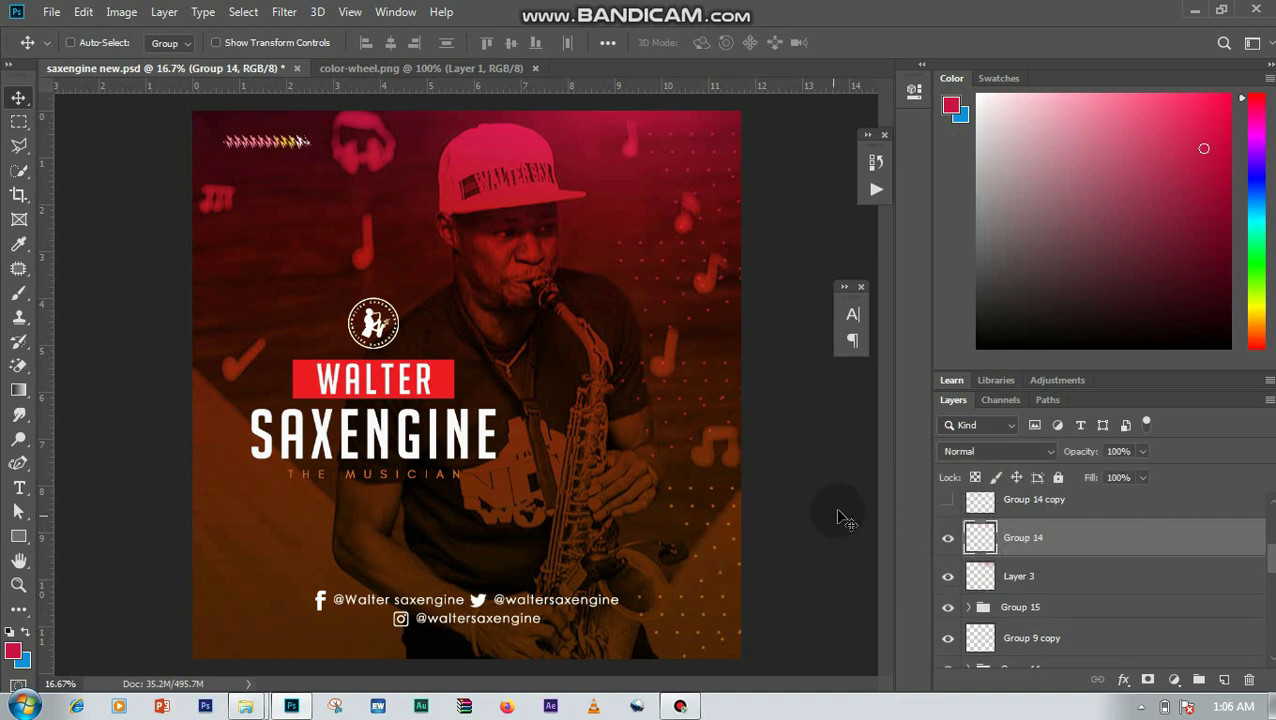
Step: Draw a rectangle about 379 × 67 px below the small chevron row near the flyer's left edge and fill it with magenta
click(18, 536)
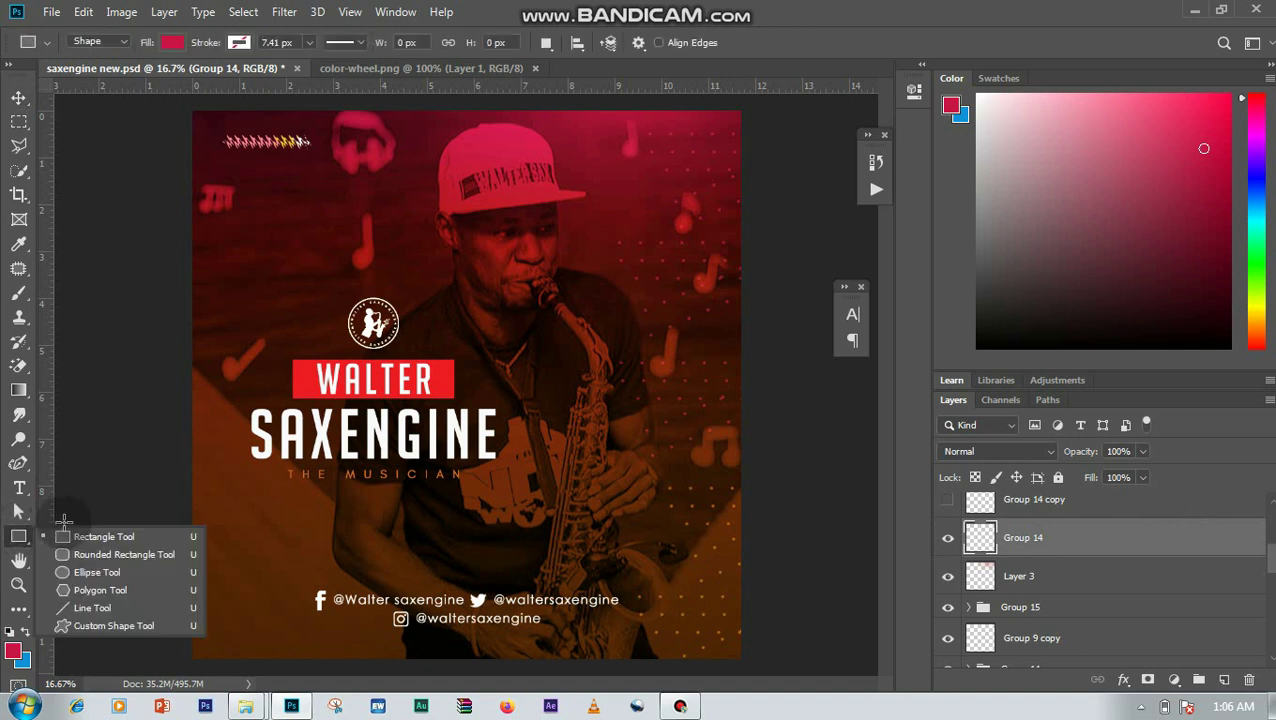
click(100, 536)
drag(203, 230, 263, 240)
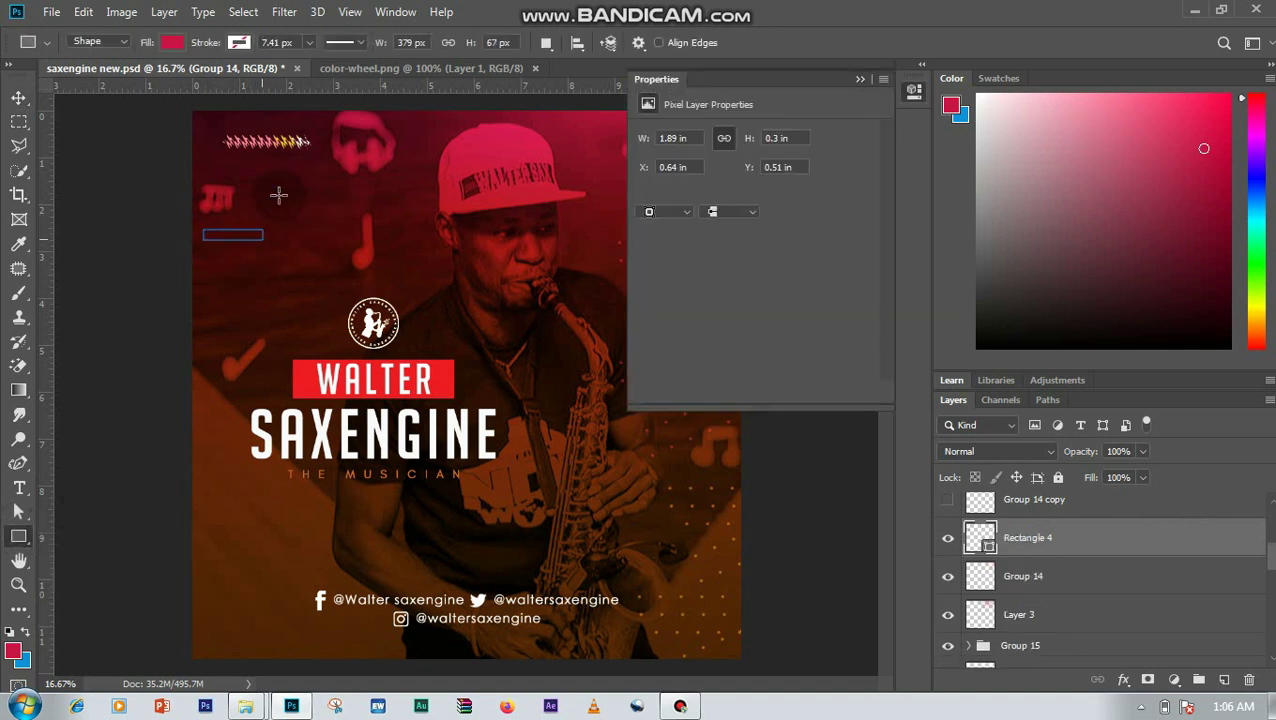
click(172, 42)
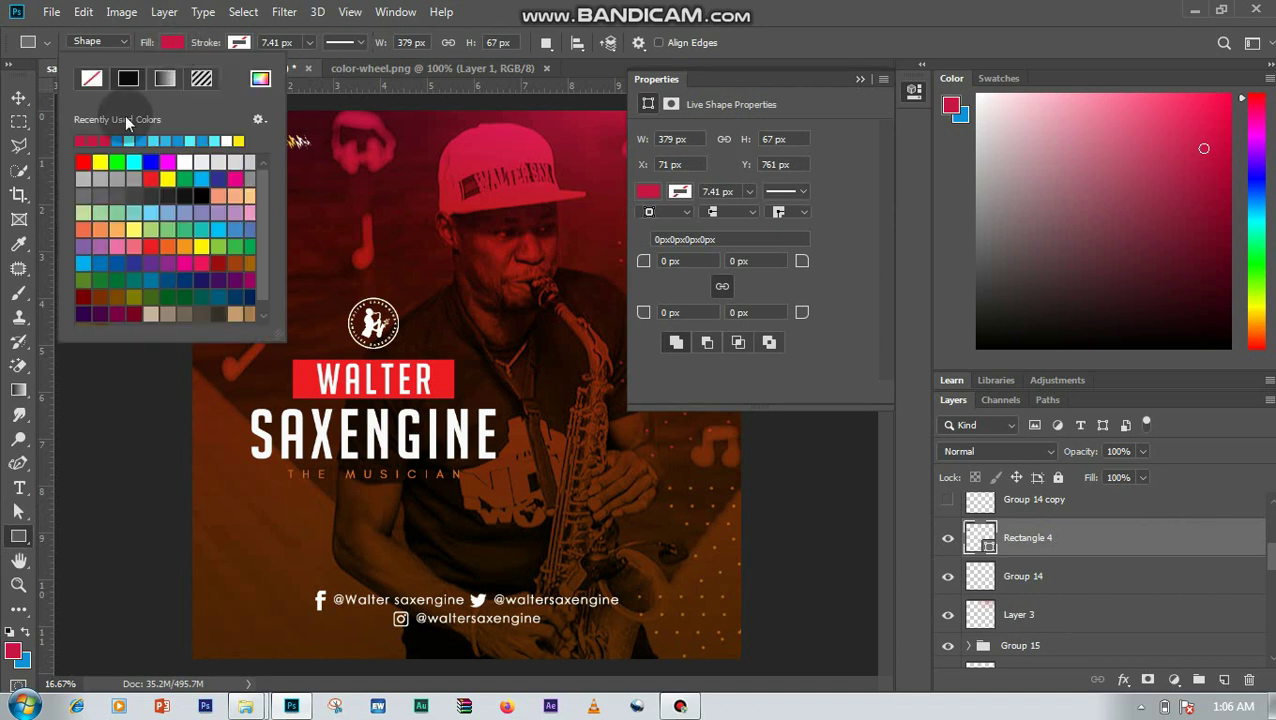
click(168, 162)
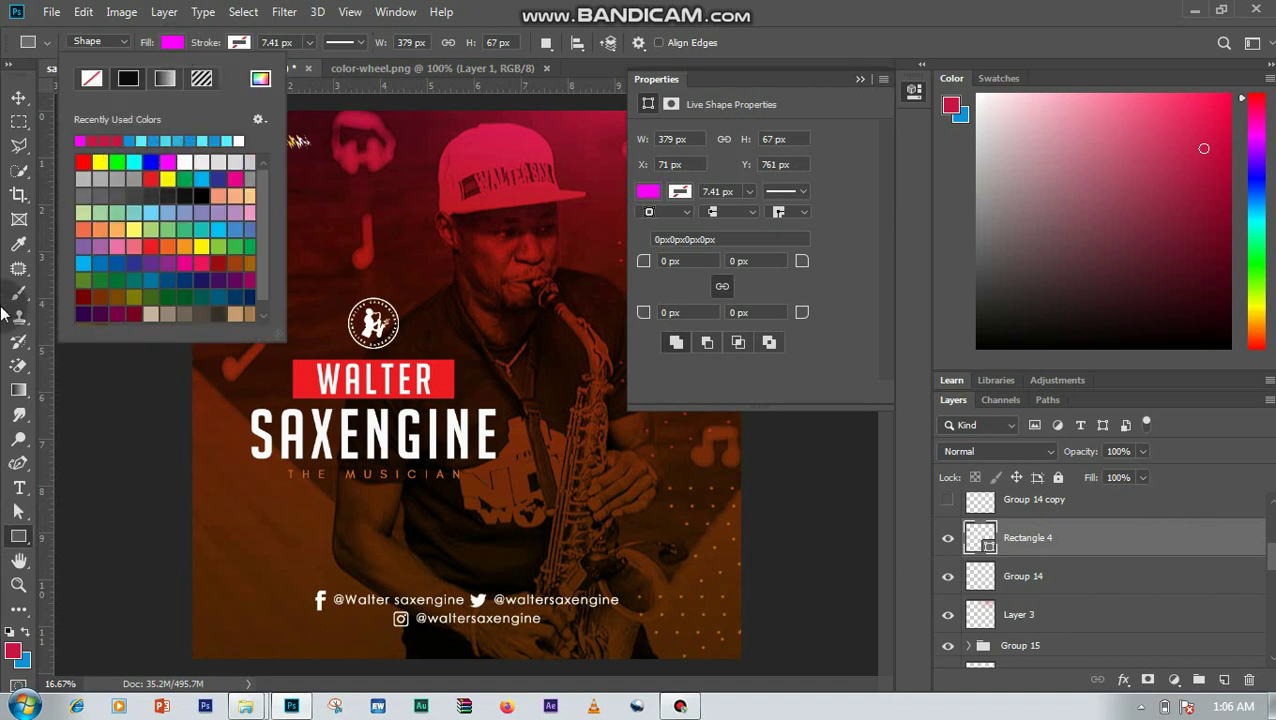
click(25, 113)
click(20, 100)
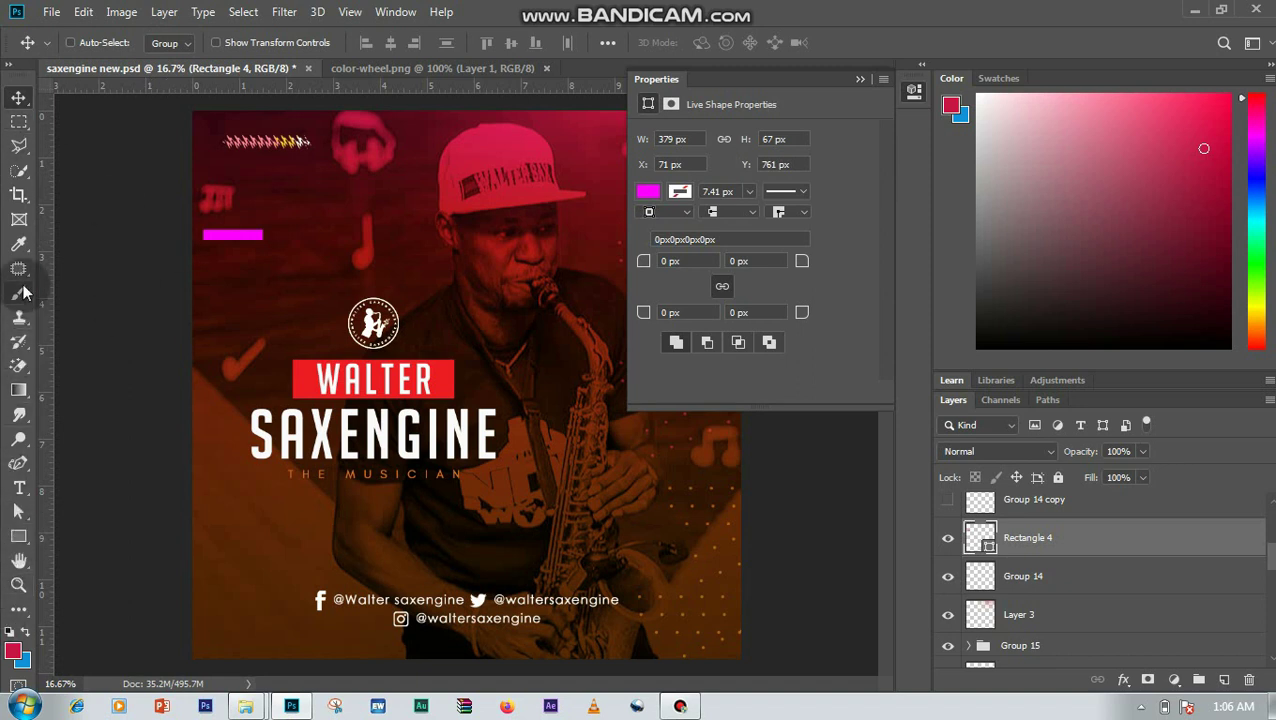
Step: Sample the pink of the small chevron row and apply it as the rectangle's fill
click(18, 243)
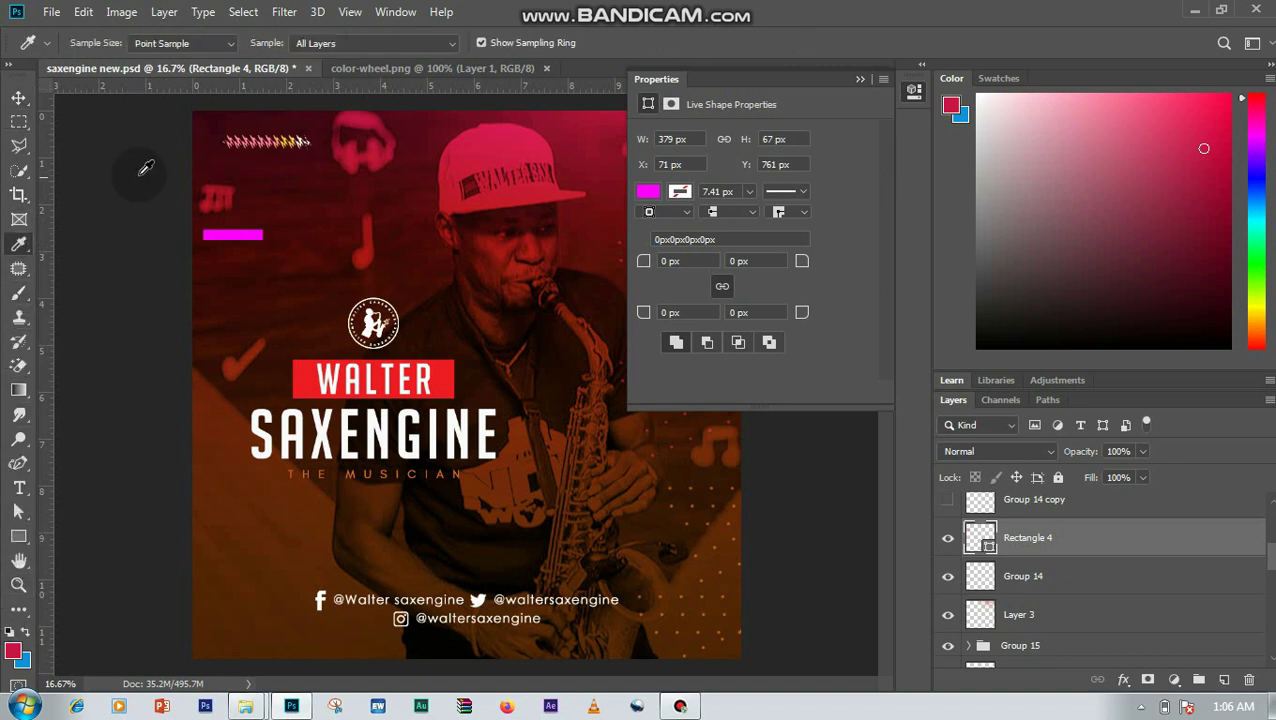
click(243, 140)
drag(243, 140, 248, 134)
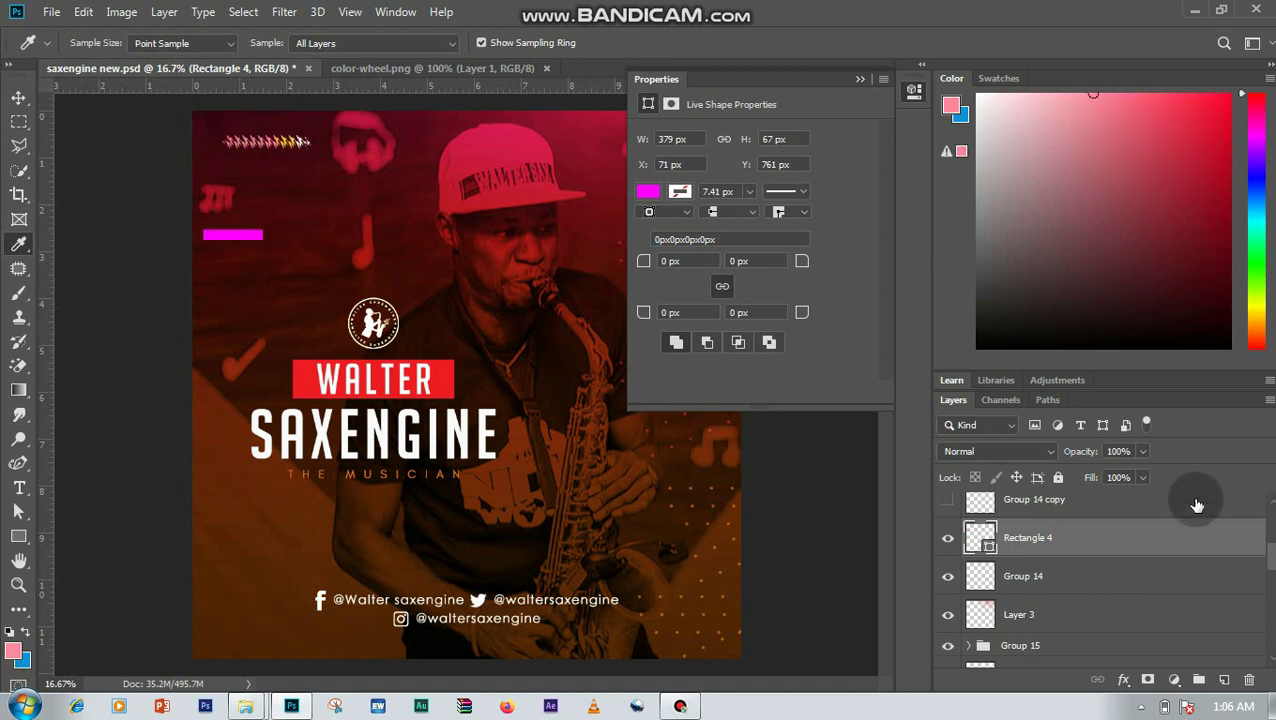
click(18, 537)
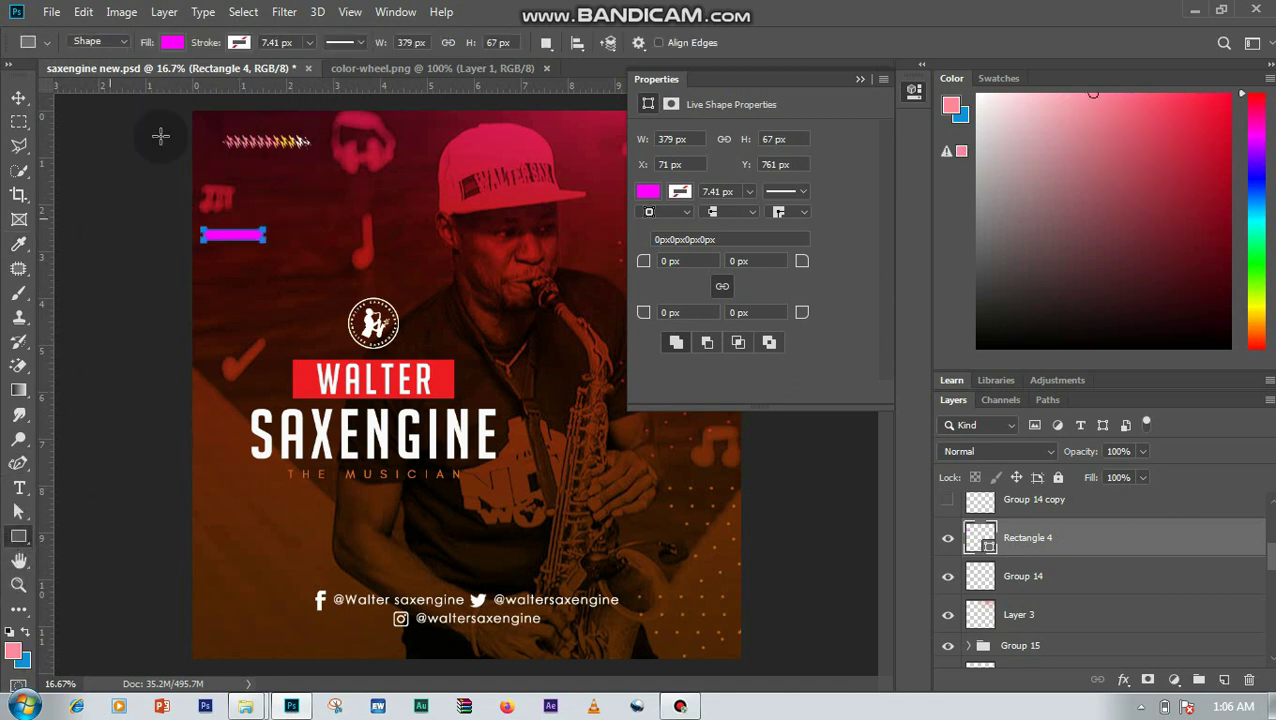
click(172, 42)
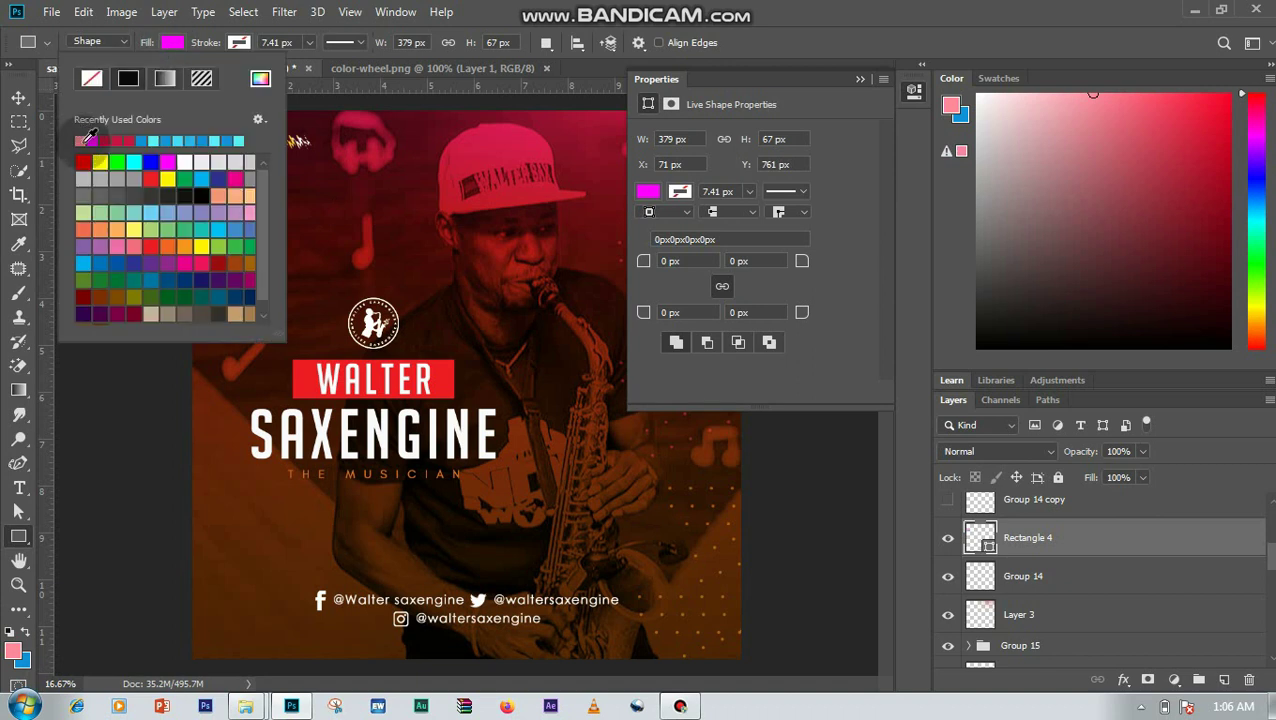
click(18, 97)
click(18, 97)
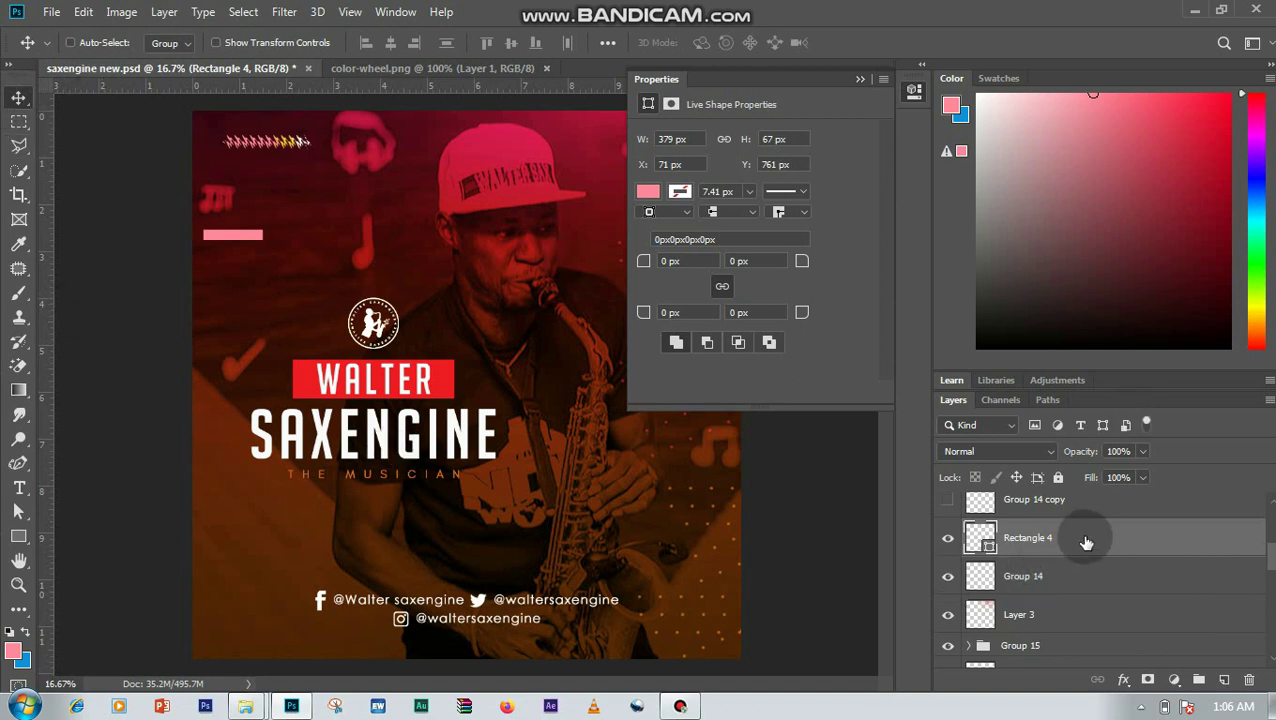
Step: Duplicate the pink rectangle, place the copy's layer beneath the original, and shift the copy horizontally to about X 233 px
key(ctrl+j)
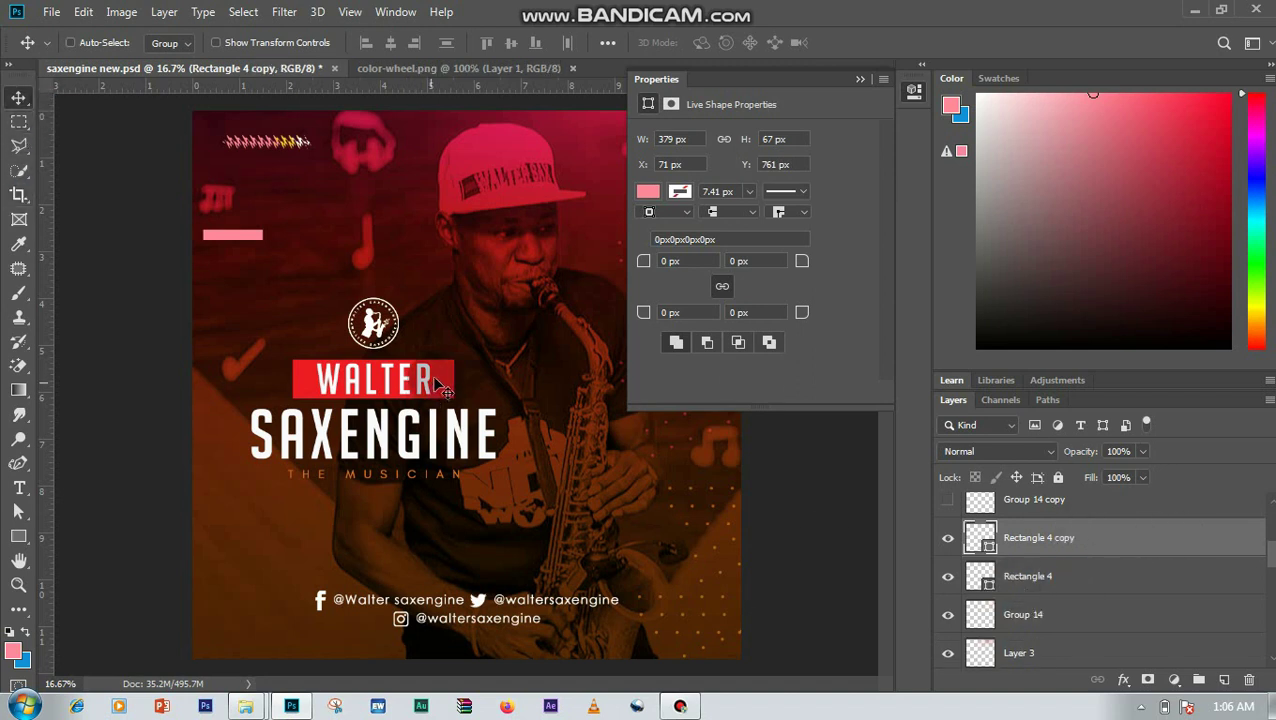
drag(1125, 546, 1138, 592)
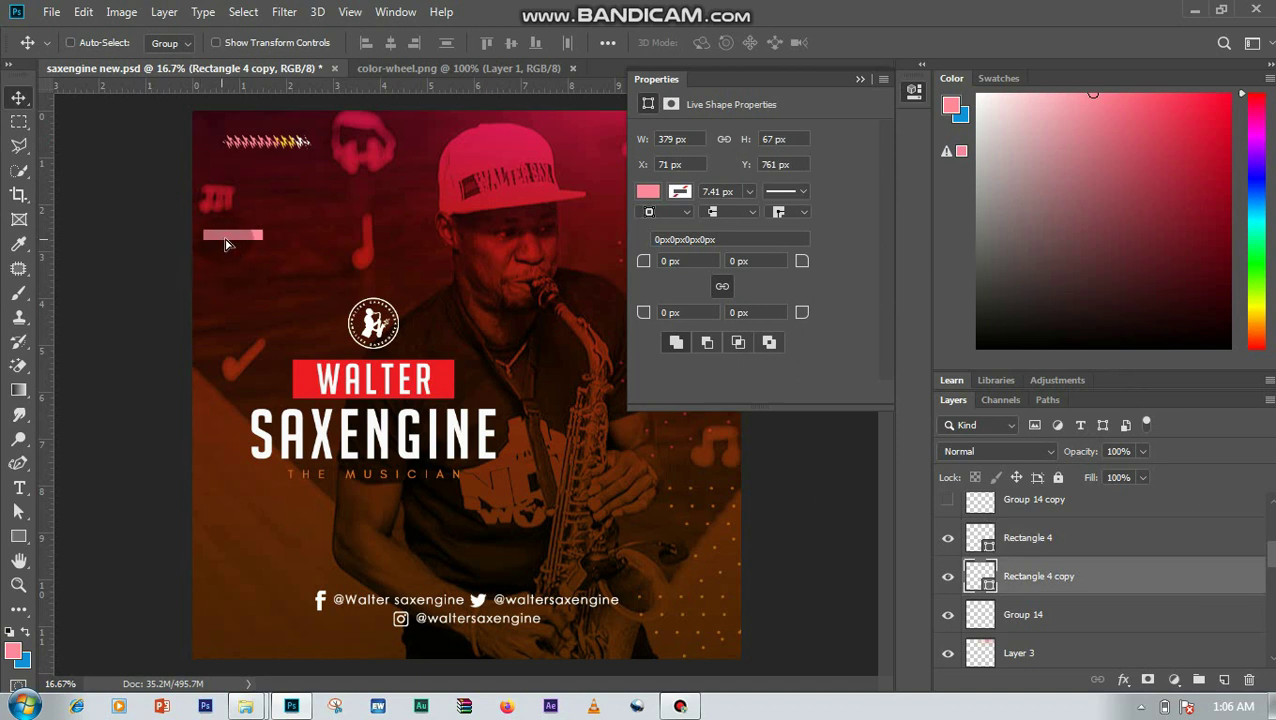
drag(226, 244, 254, 253)
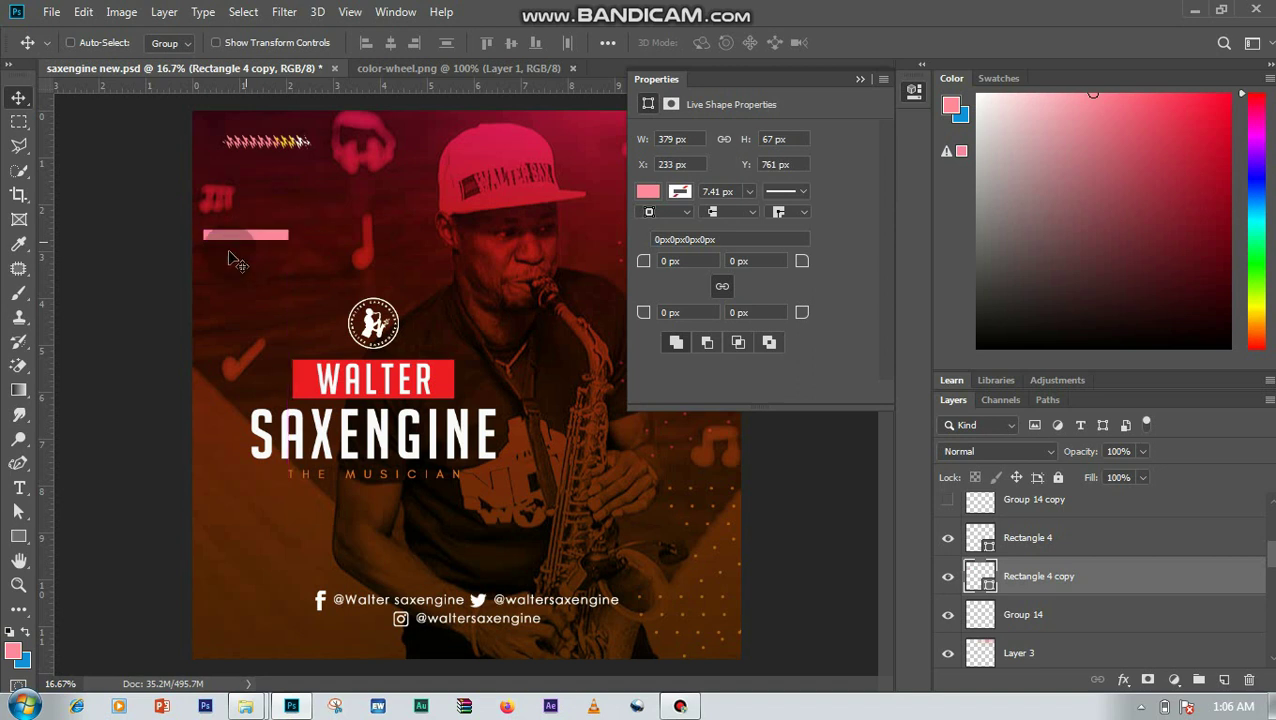
Step: Sample the yellow of the small chevron row and apply it as the rectangle copy's fill
click(19, 245)
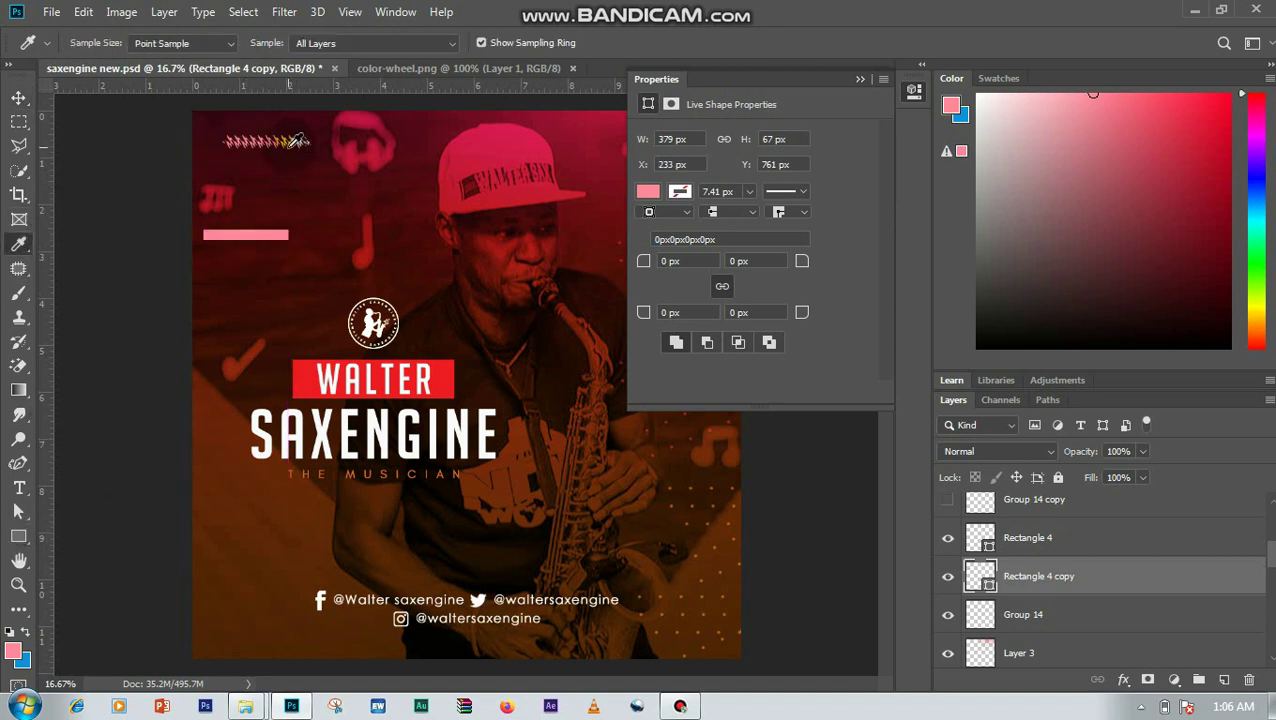
click(297, 141)
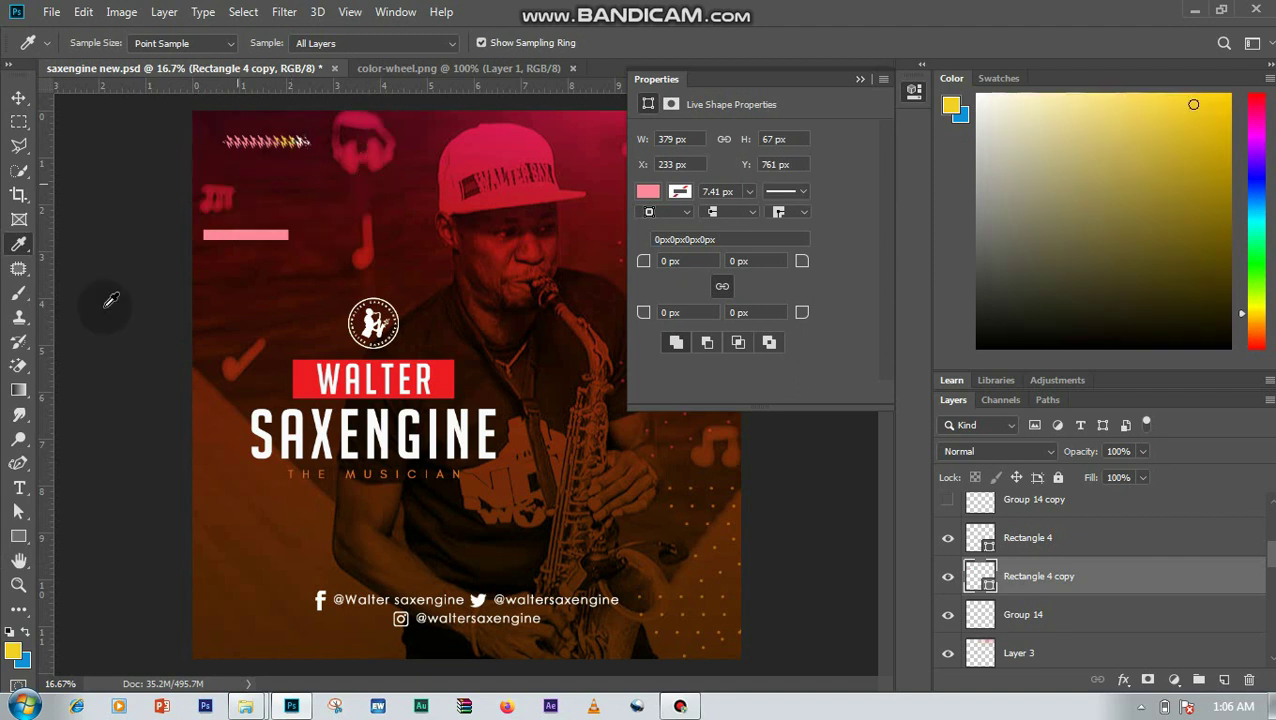
click(18, 536)
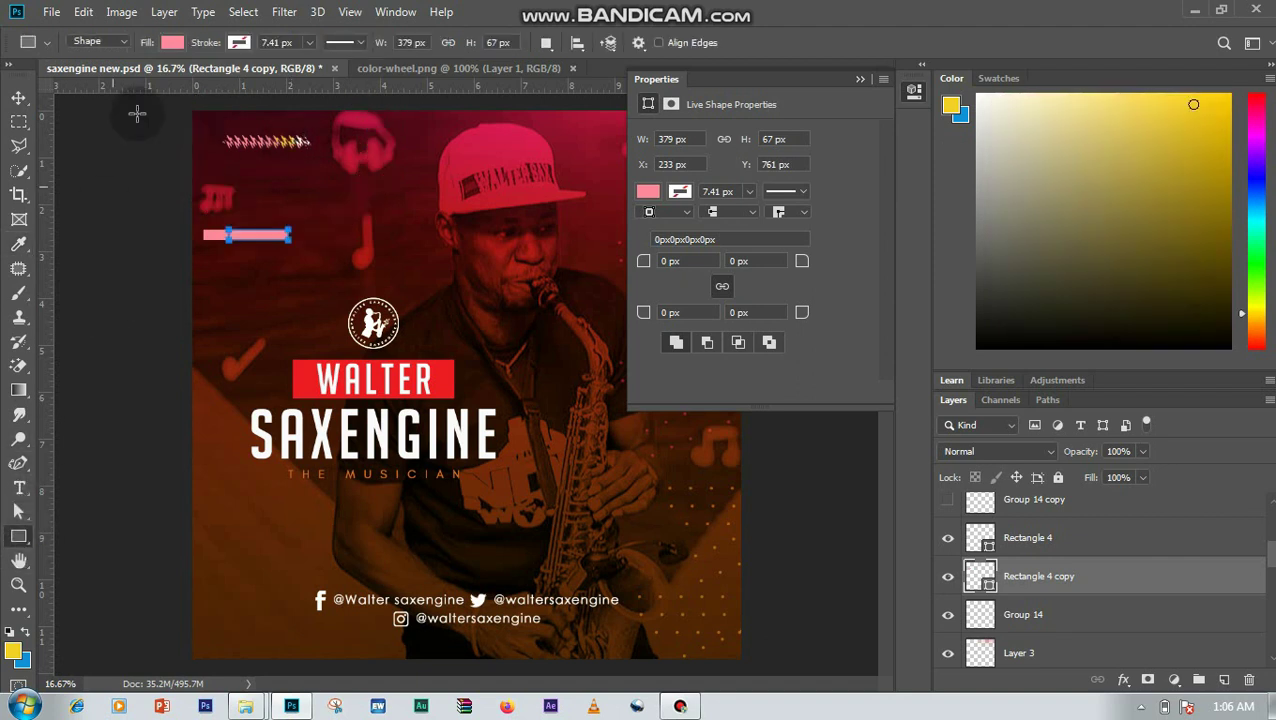
click(164, 45)
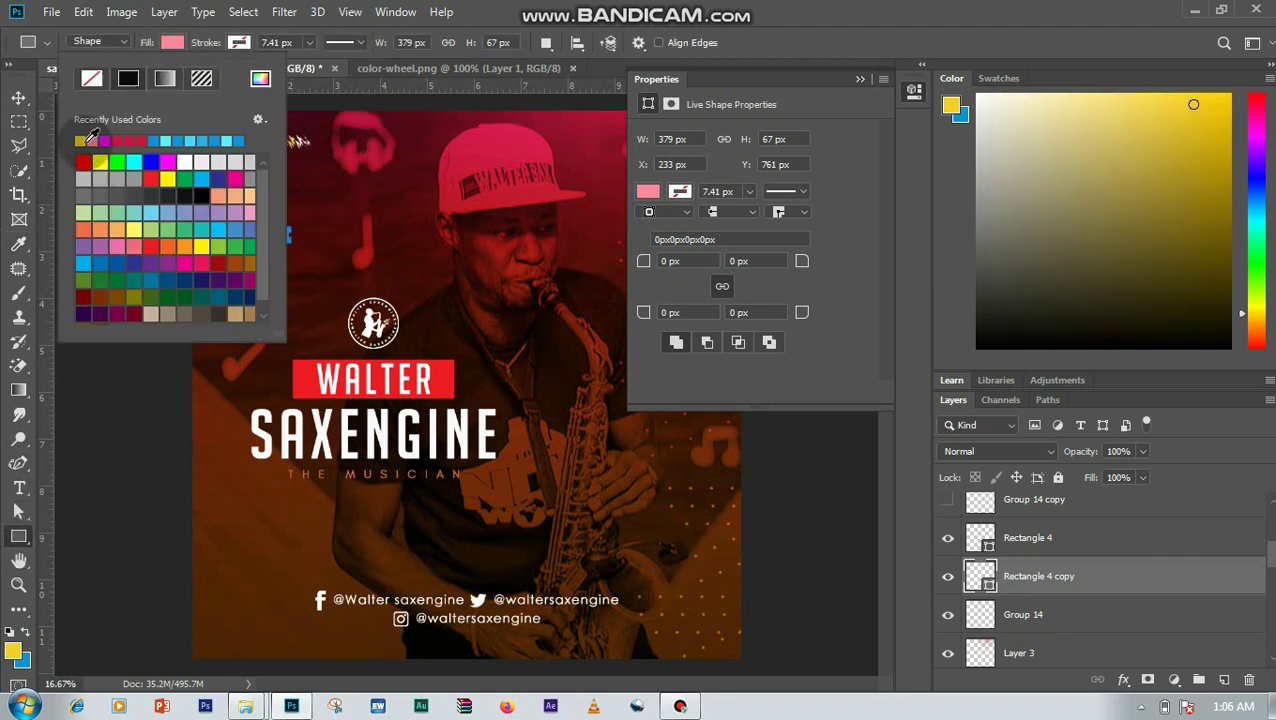
Step: Duplicate the yellow rectangle, place the new copy's layer beneath it, and shift the copy horizontally to about X 424 px
click(18, 98)
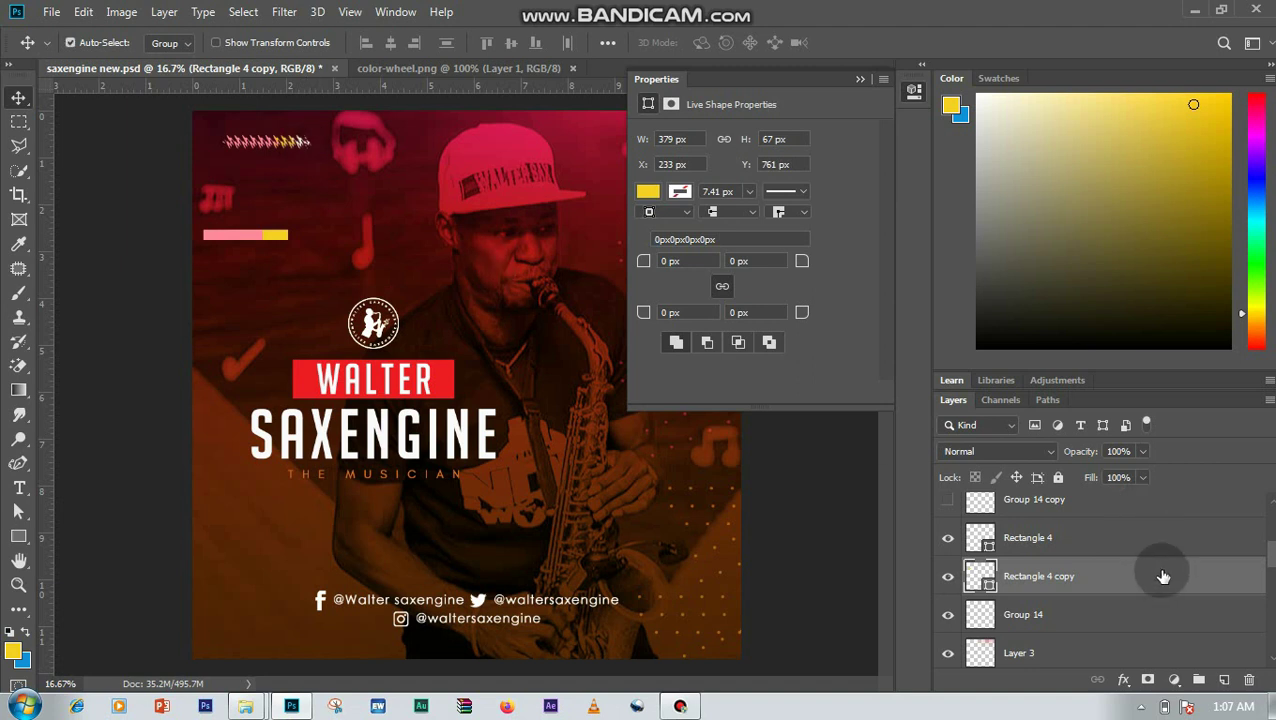
key(ctrl+j)
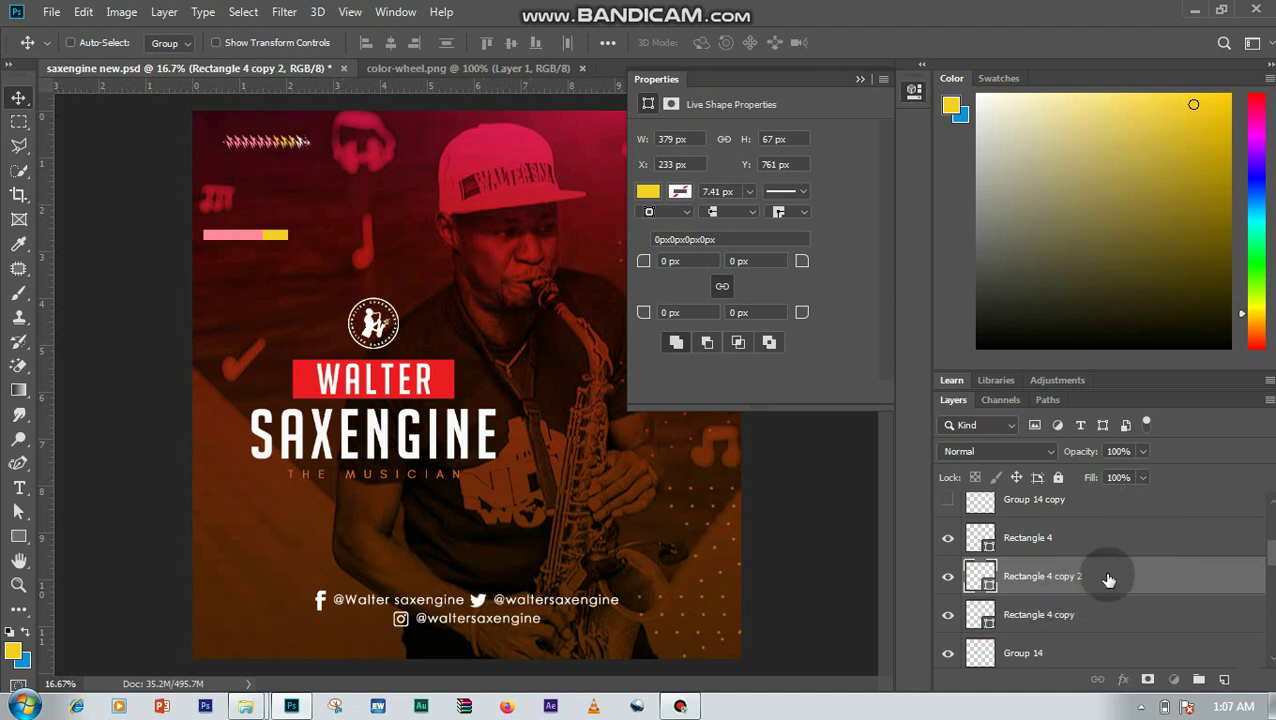
drag(1108, 580, 1119, 622)
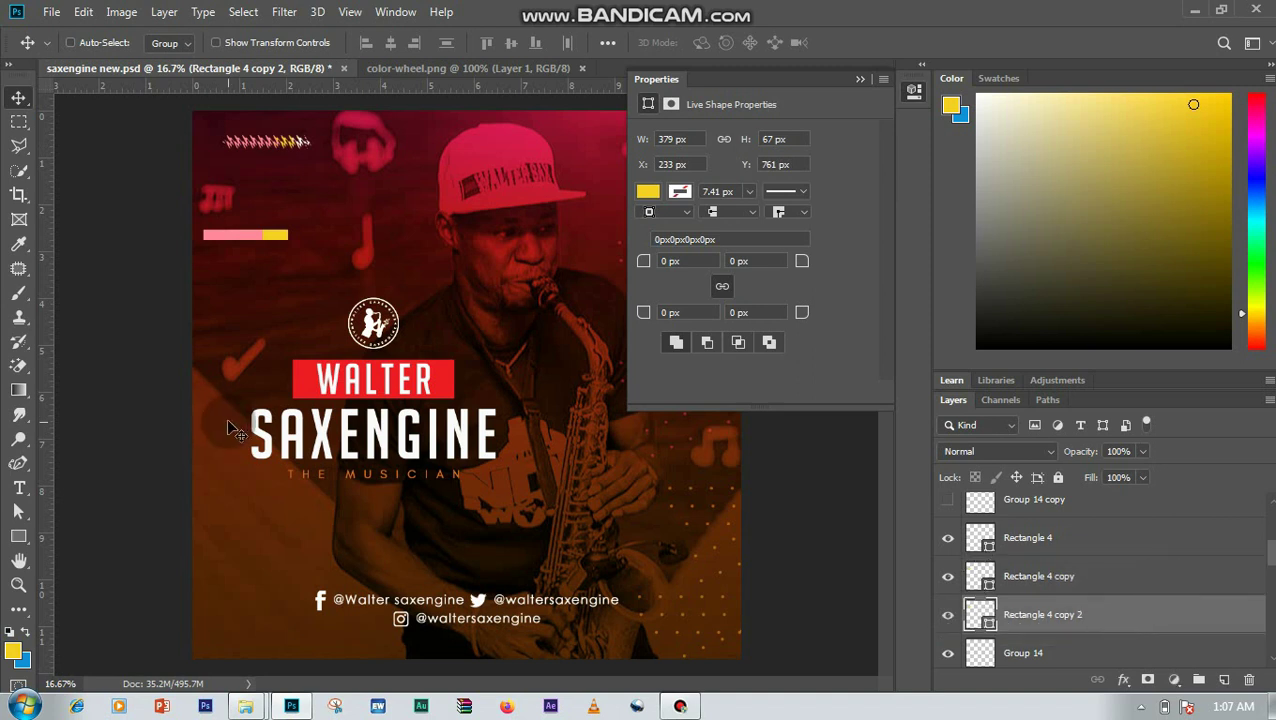
drag(264, 237, 286, 245)
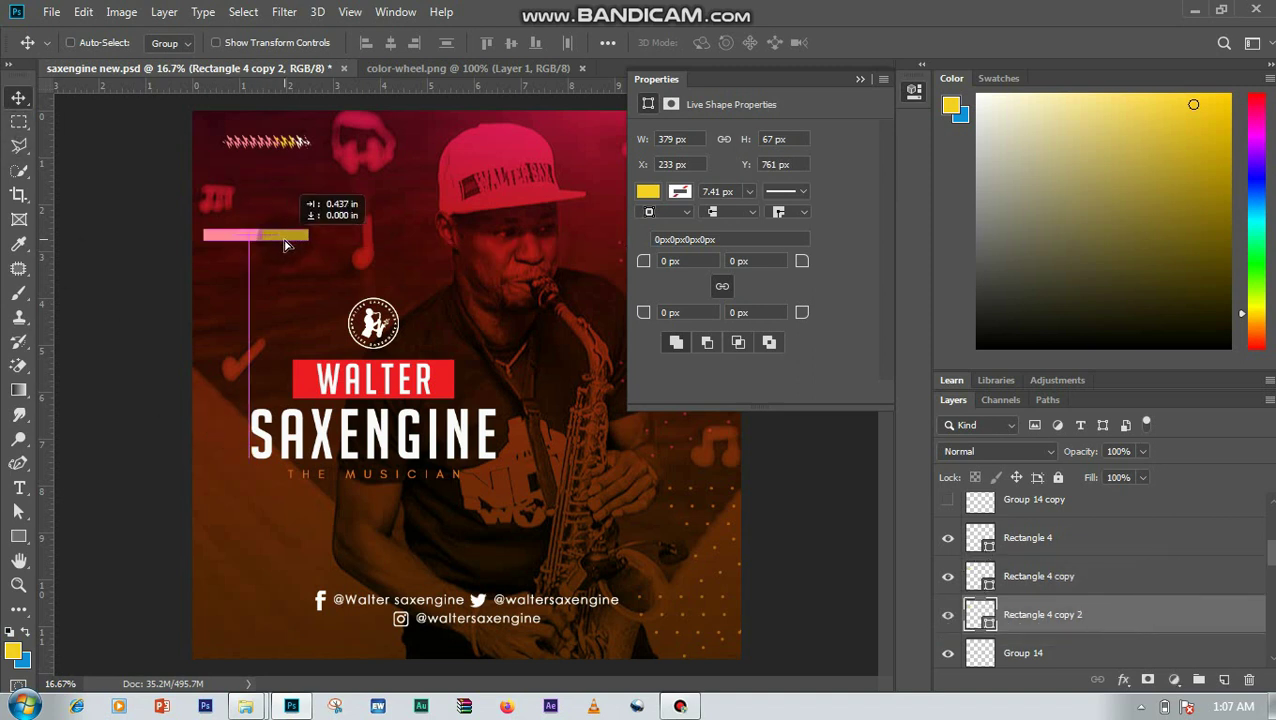
drag(298, 244, 270, 262)
Step: Fill the second rectangle copy with white
click(14, 536)
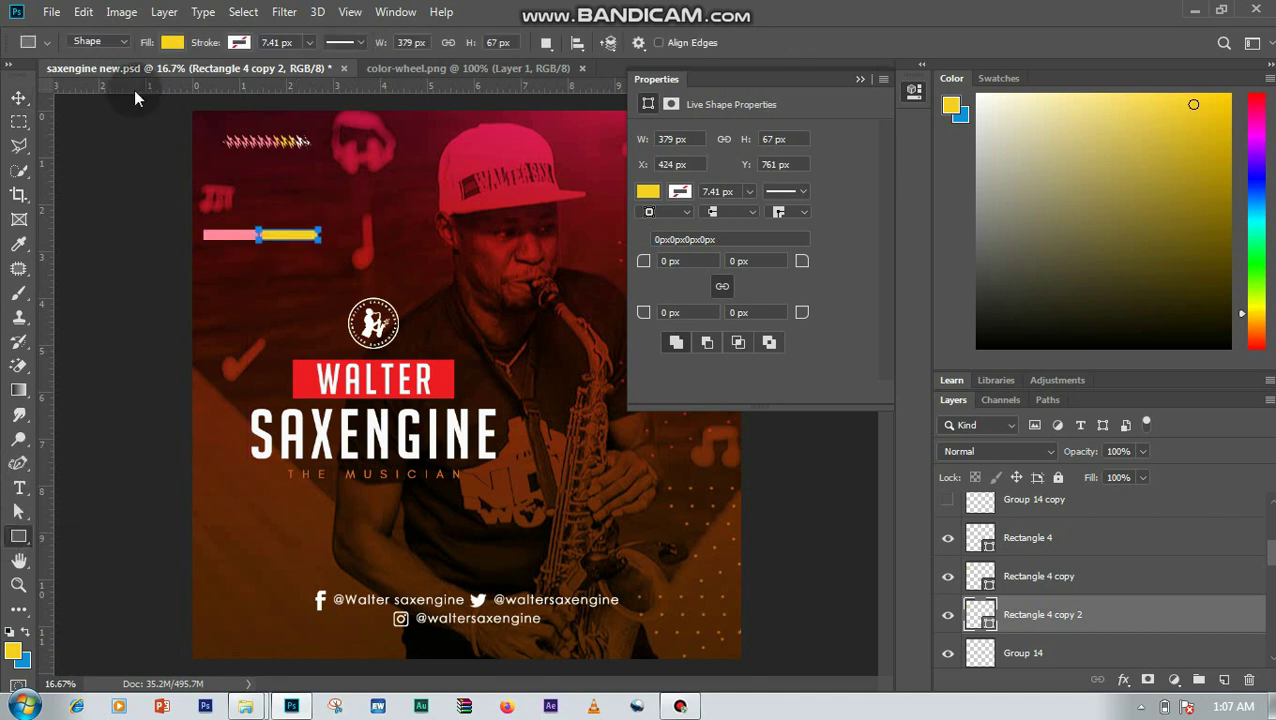
click(172, 42)
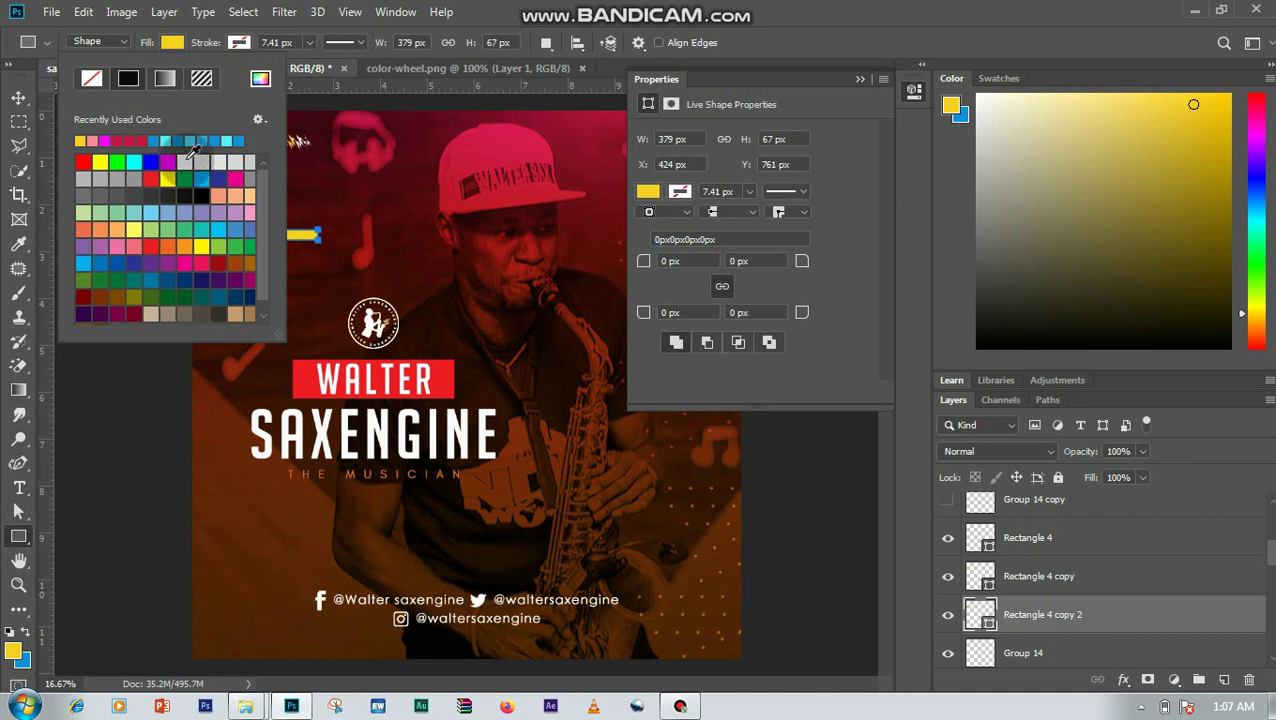
click(185, 162)
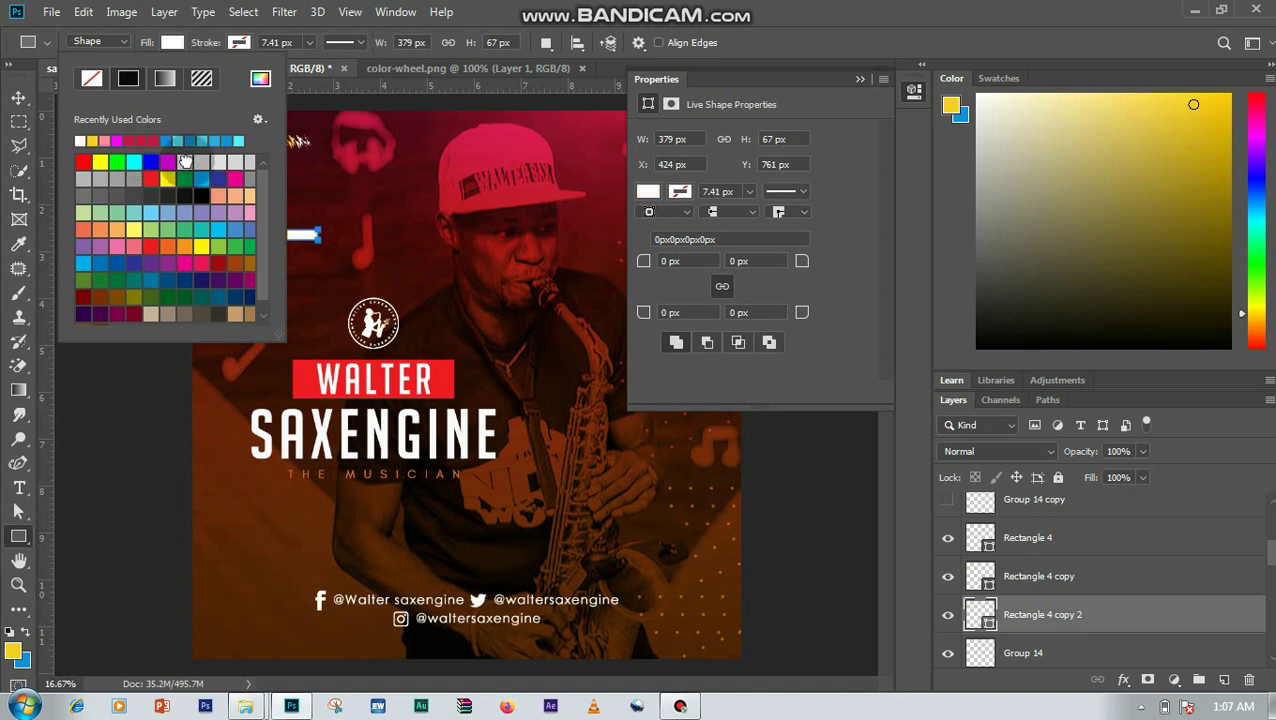
click(30, 98)
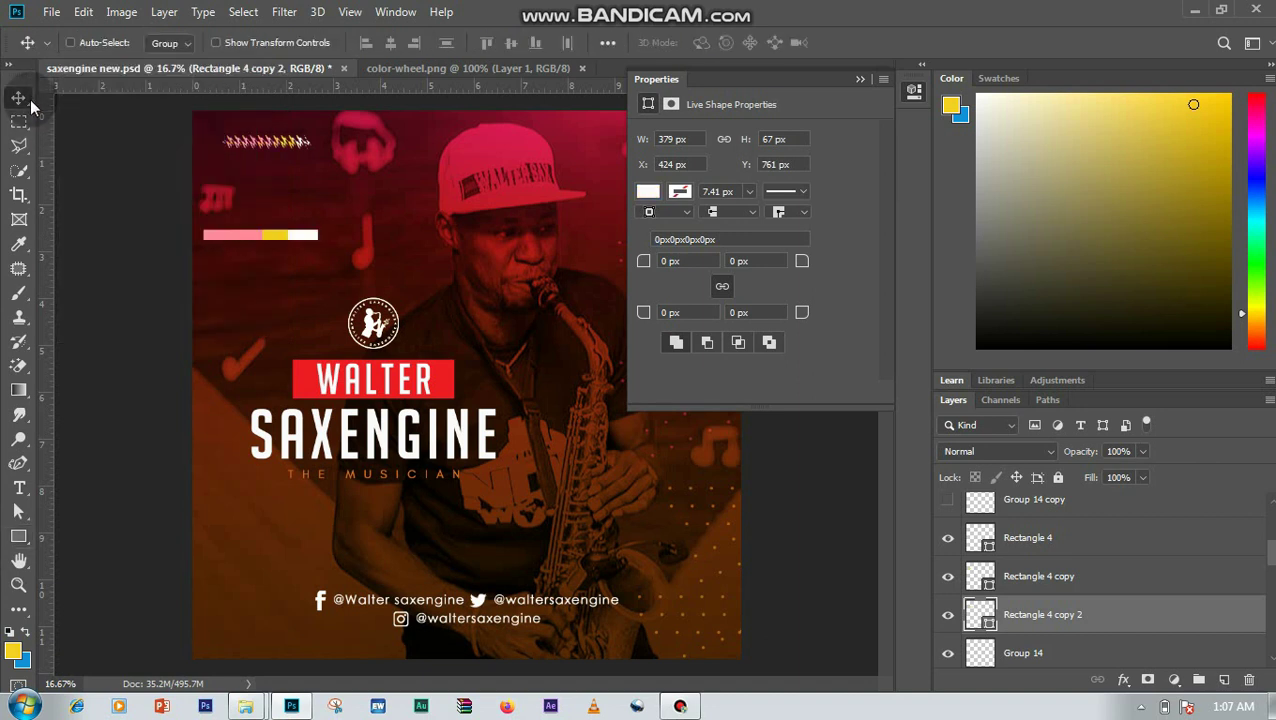
Step: Group the pink, yellow and white rectangle layers and merge the group into a single layer
ctrl+click(1116, 548)
ctrl+click(1123, 578)
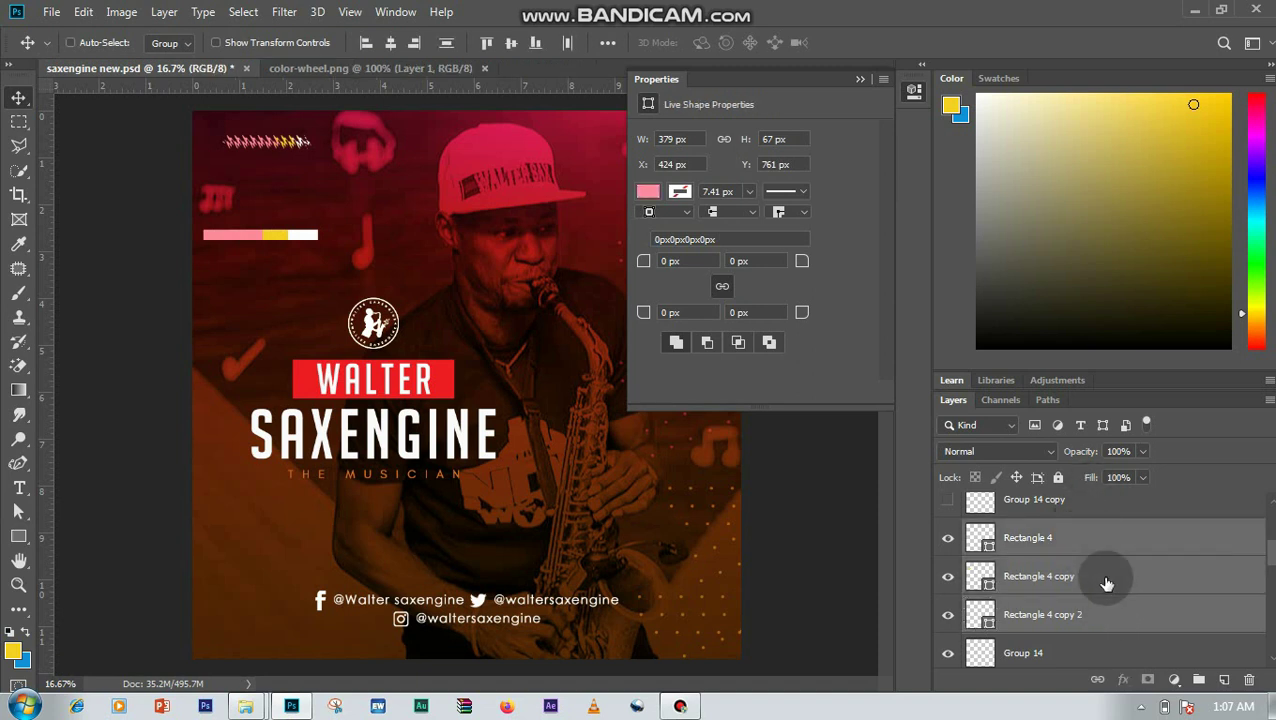
click(1111, 611)
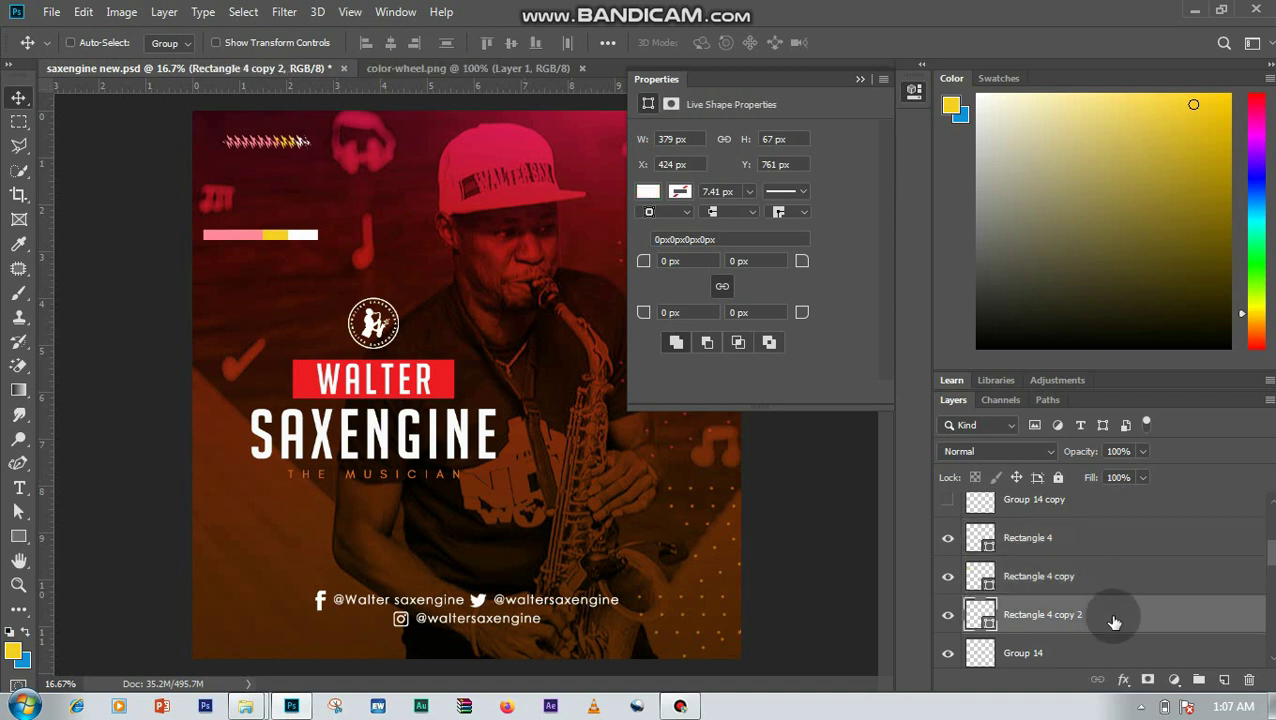
shift+click(1106, 541)
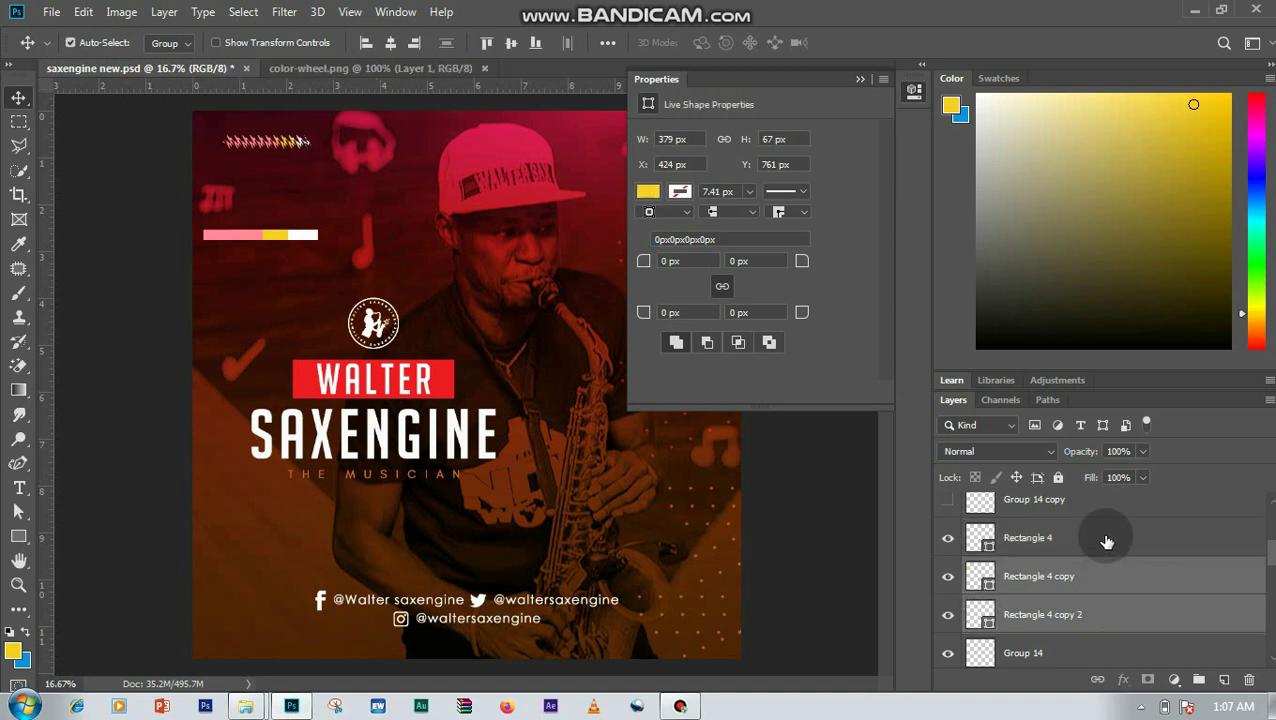
click(1115, 542)
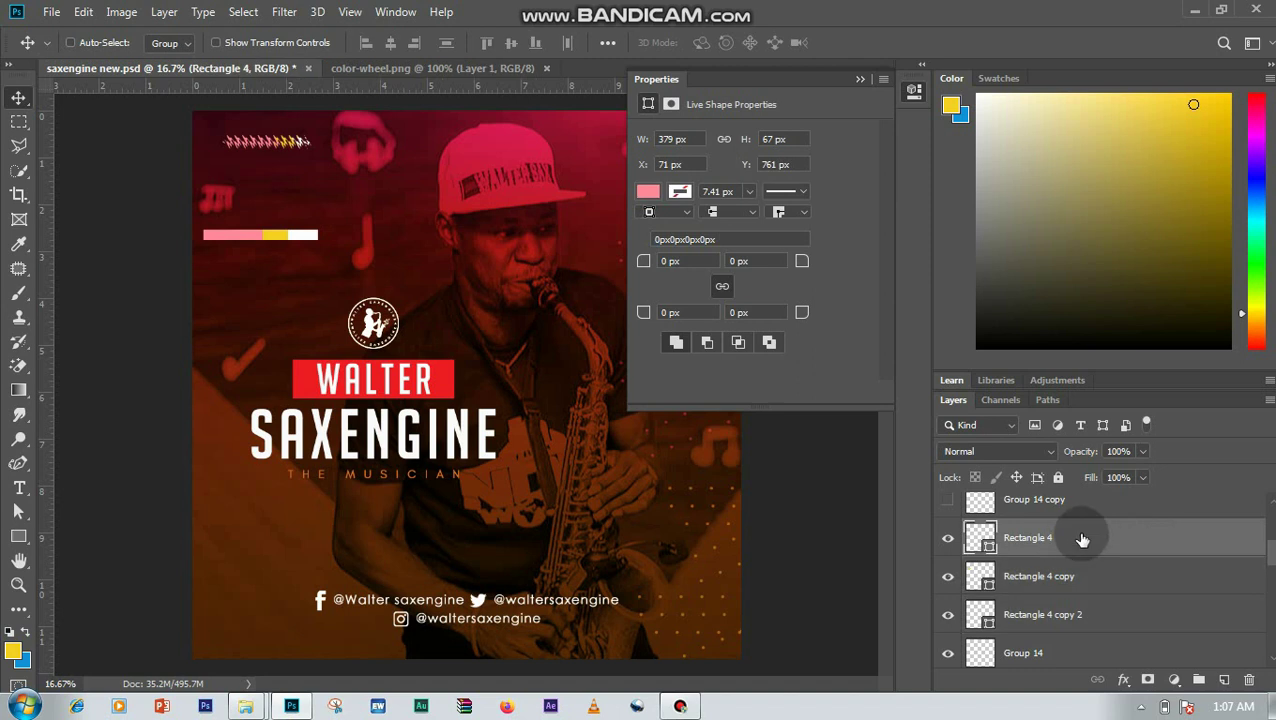
shift+click(1113, 618)
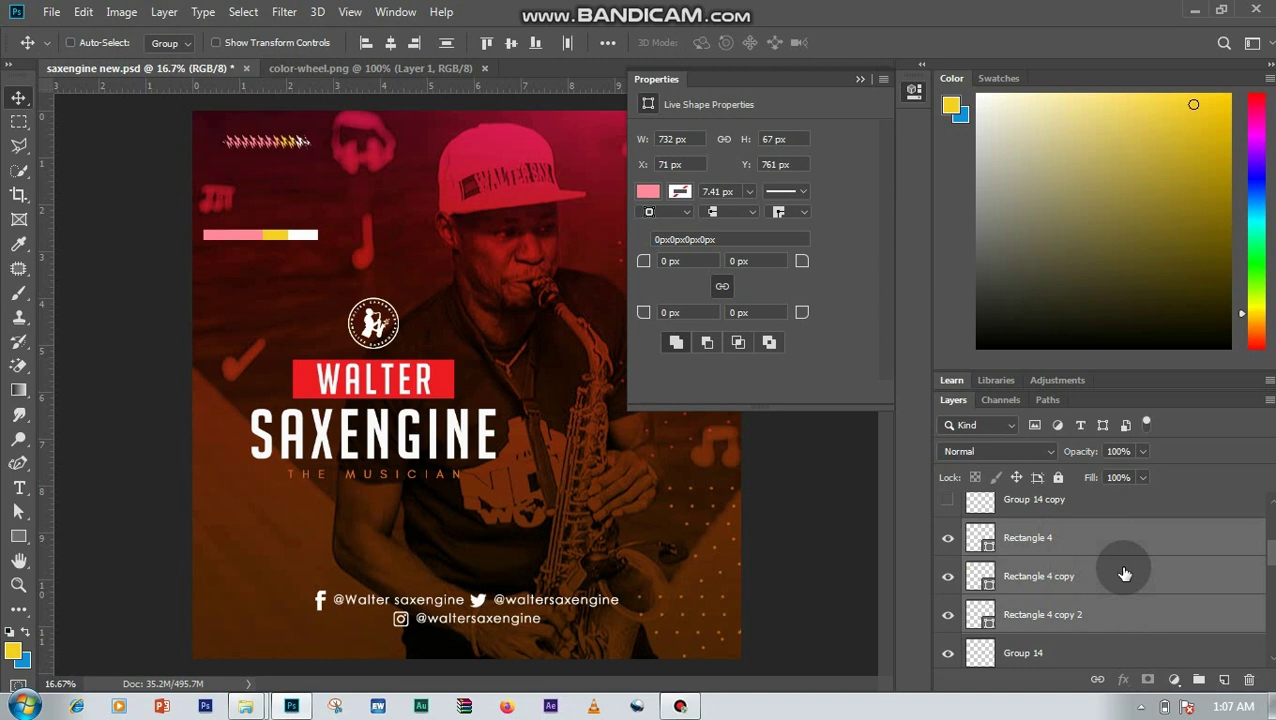
key(ctrl+g)
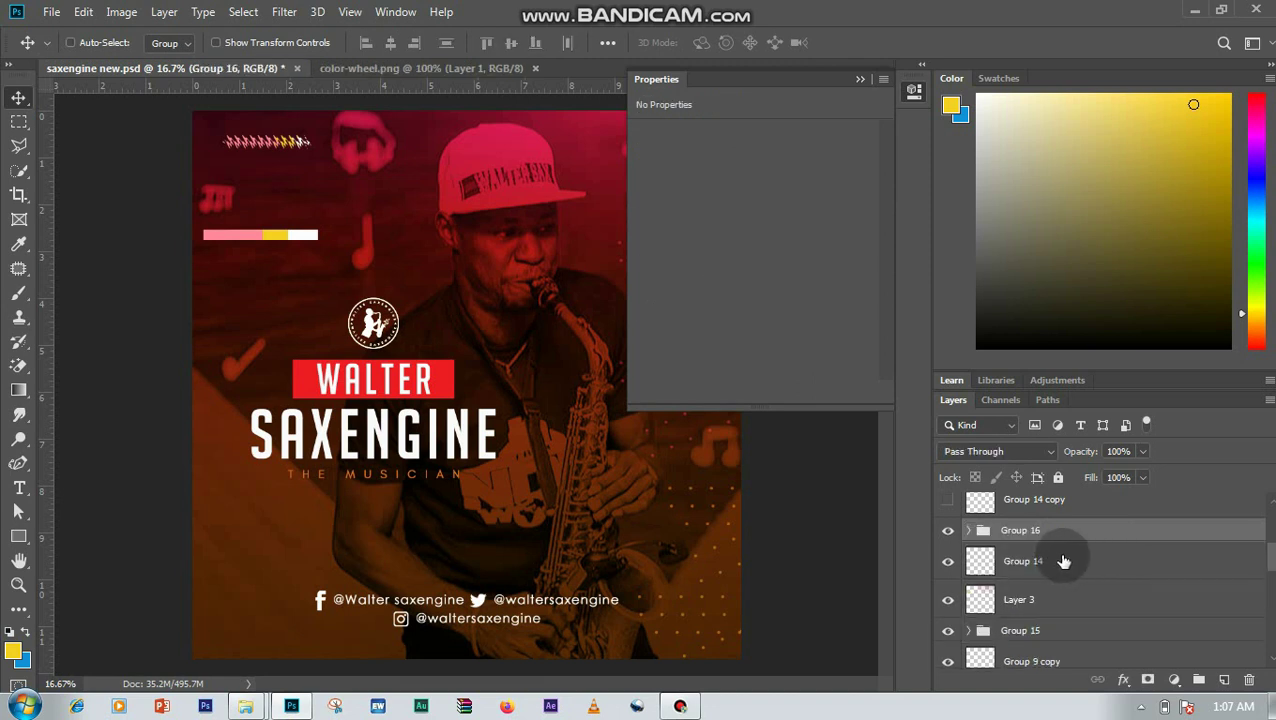
key(ctrl+e)
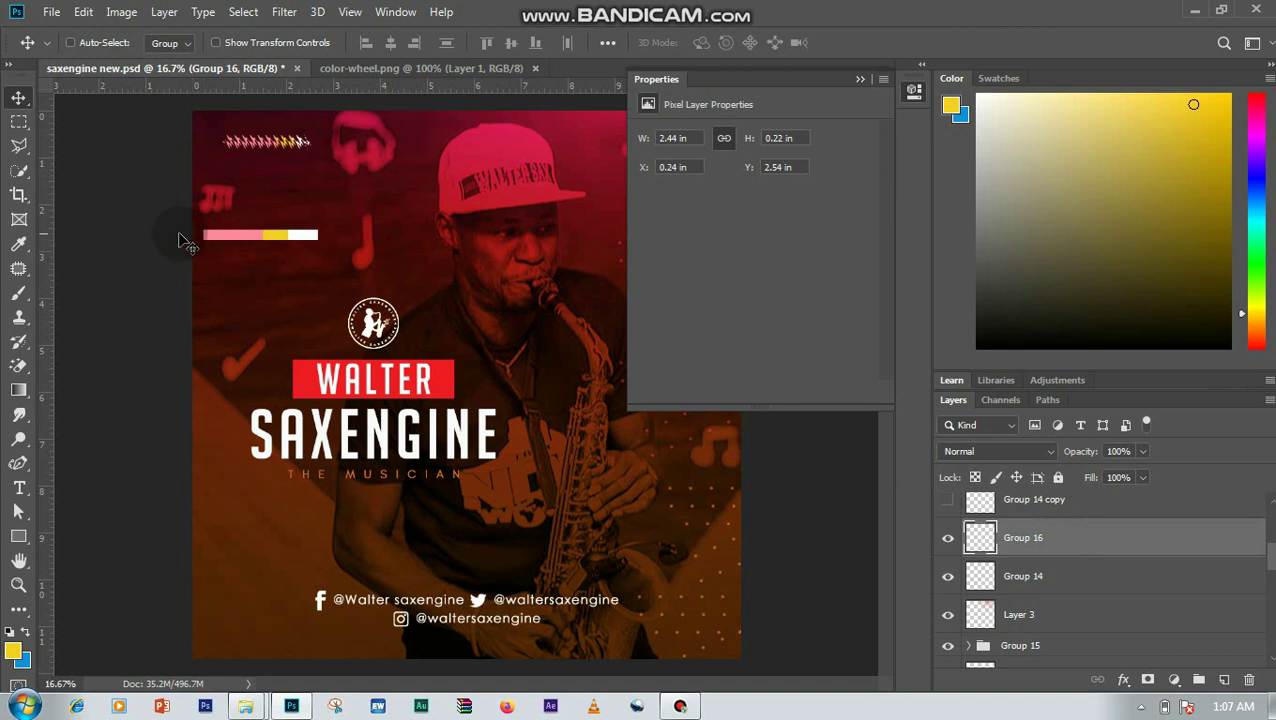
Step: Apply a triangle Wave distortion with 6 generators and 82% horizontal, 100% vertical scale to the merged strip, and shift it horizontally
click(860, 80)
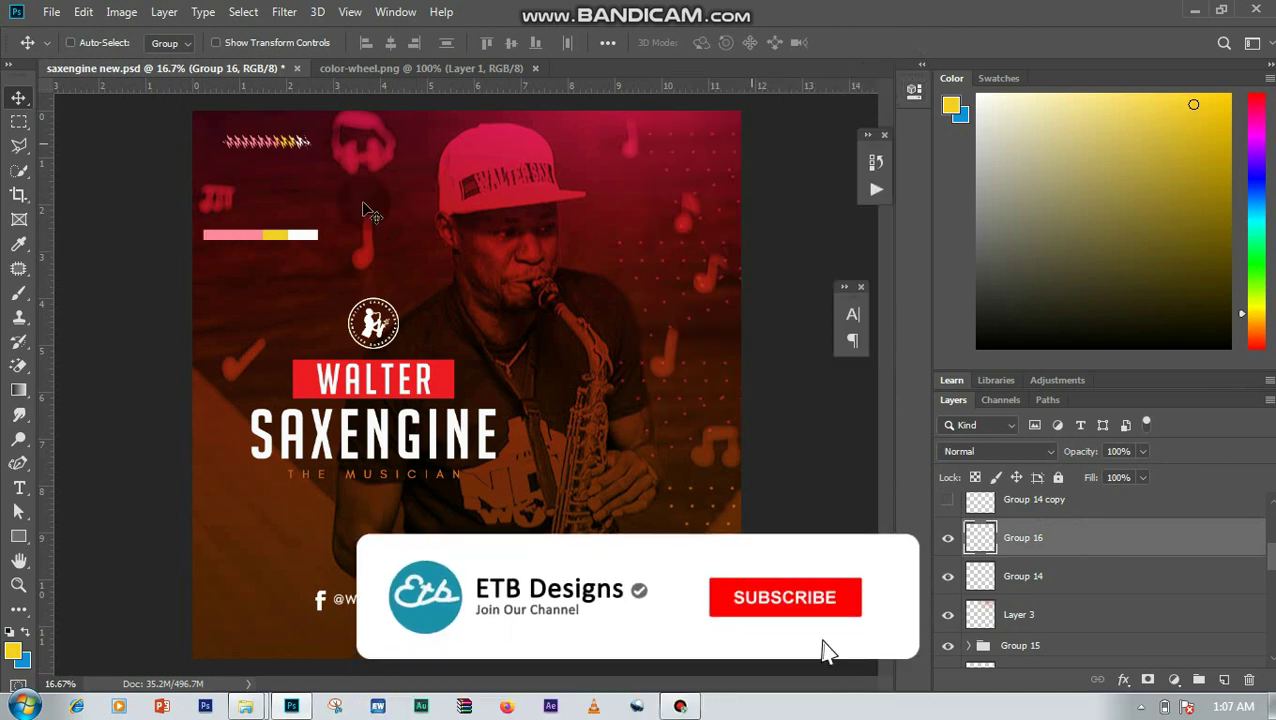
click(285, 14)
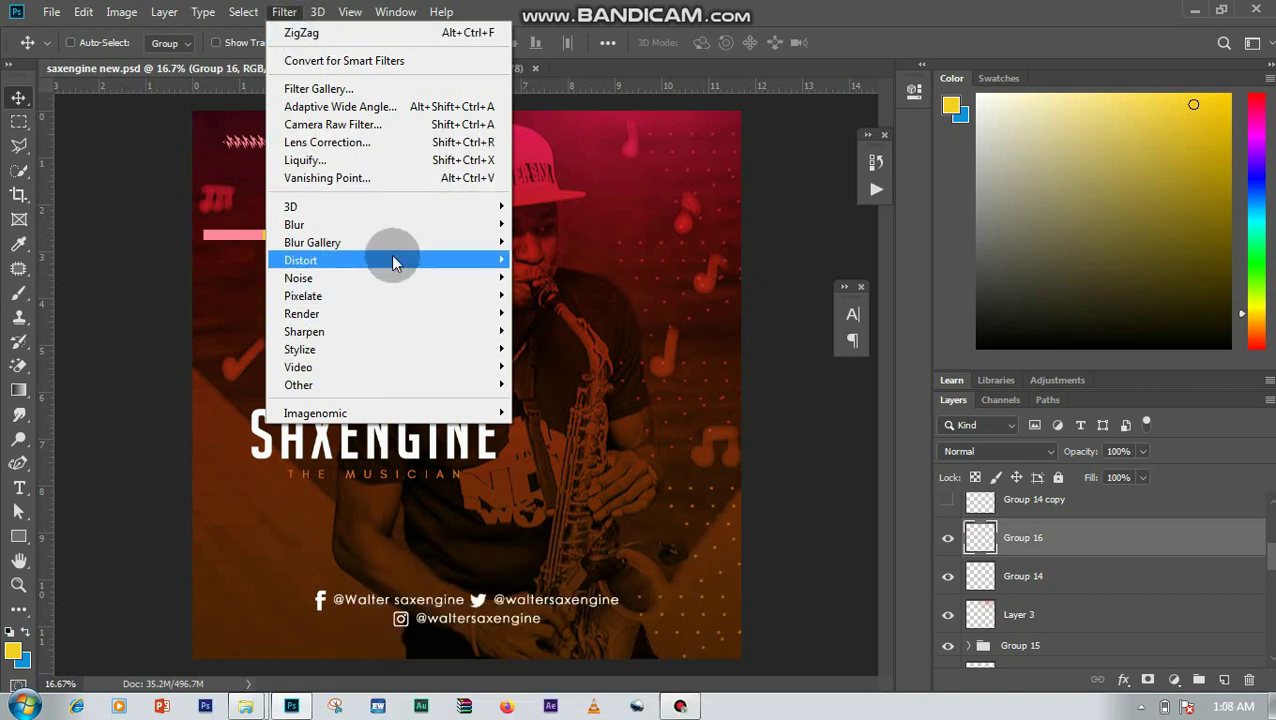
mouse_move(392, 261)
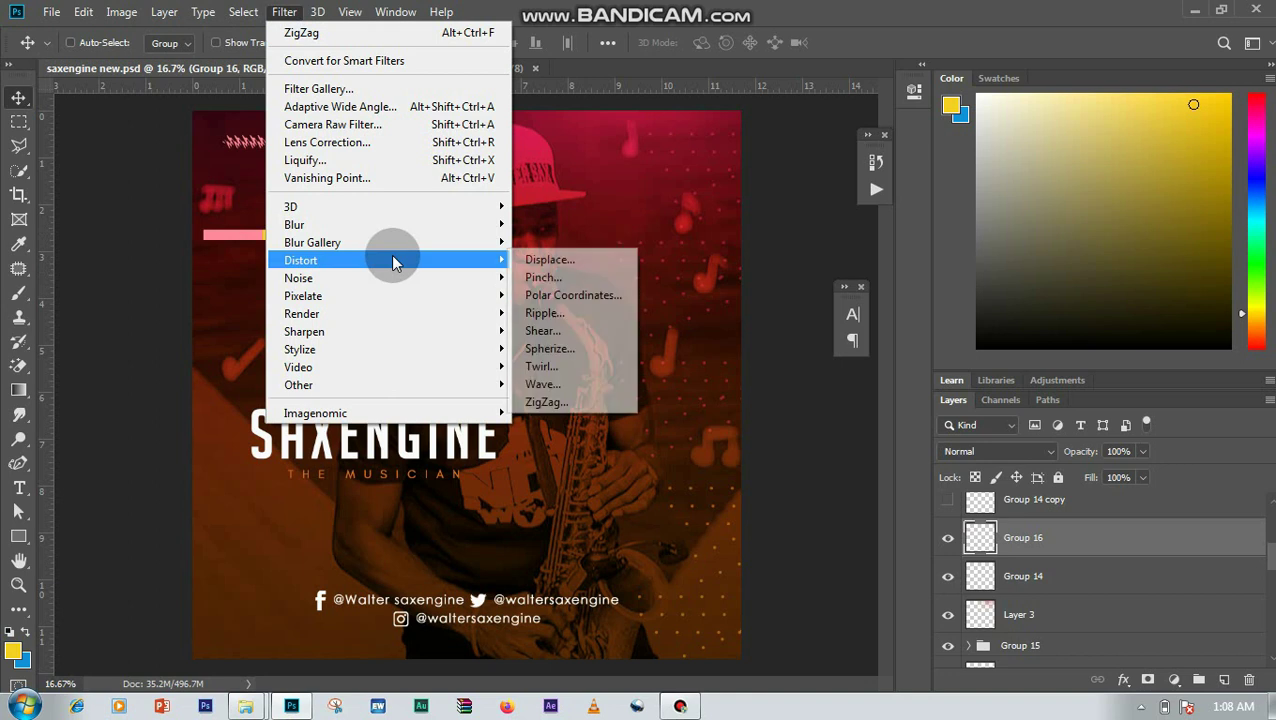
click(577, 387)
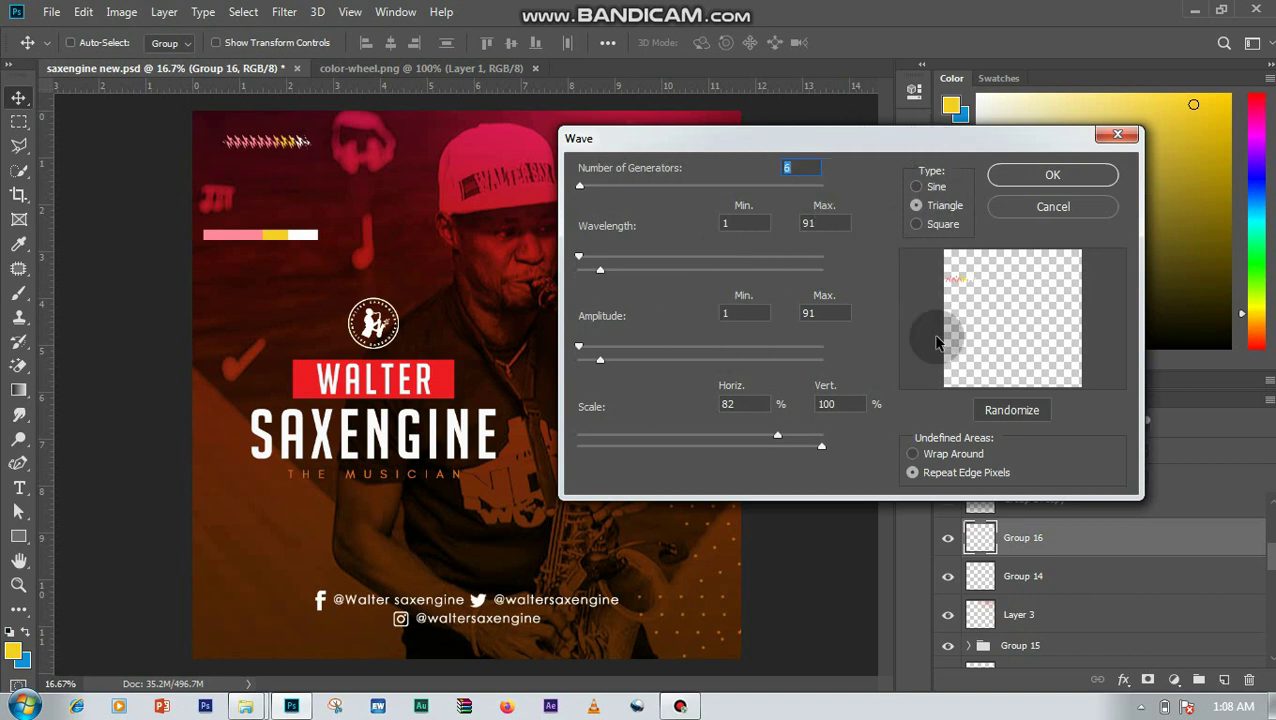
click(1053, 176)
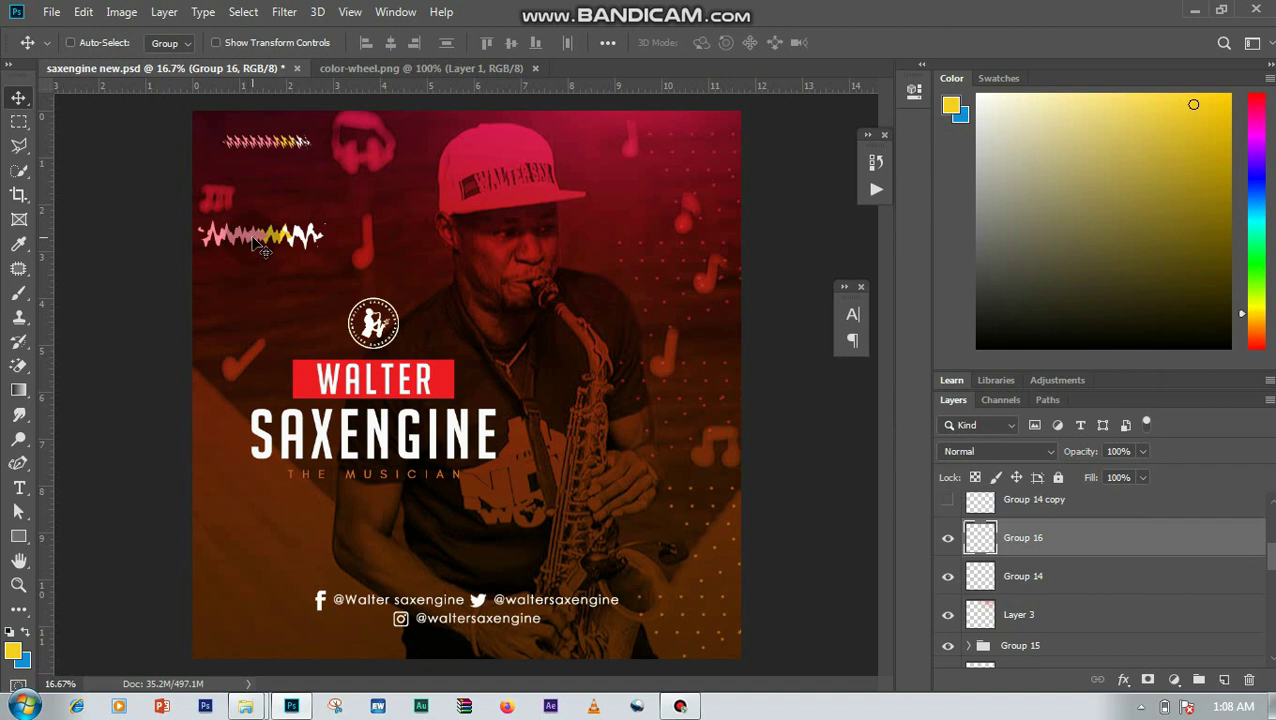
drag(256, 245, 280, 242)
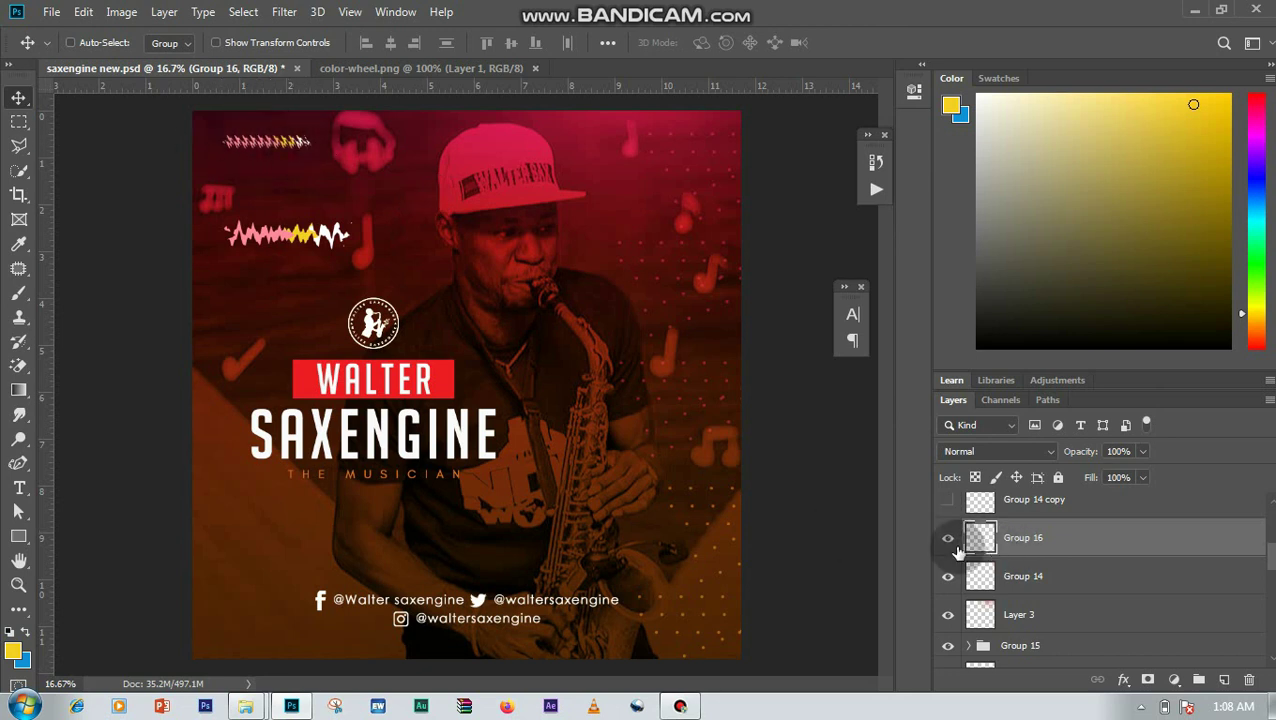
Step: Delete the distorted strip's layer and show the Group 14 copy chevron row
drag(1066, 543, 1161, 557)
key(Delete)
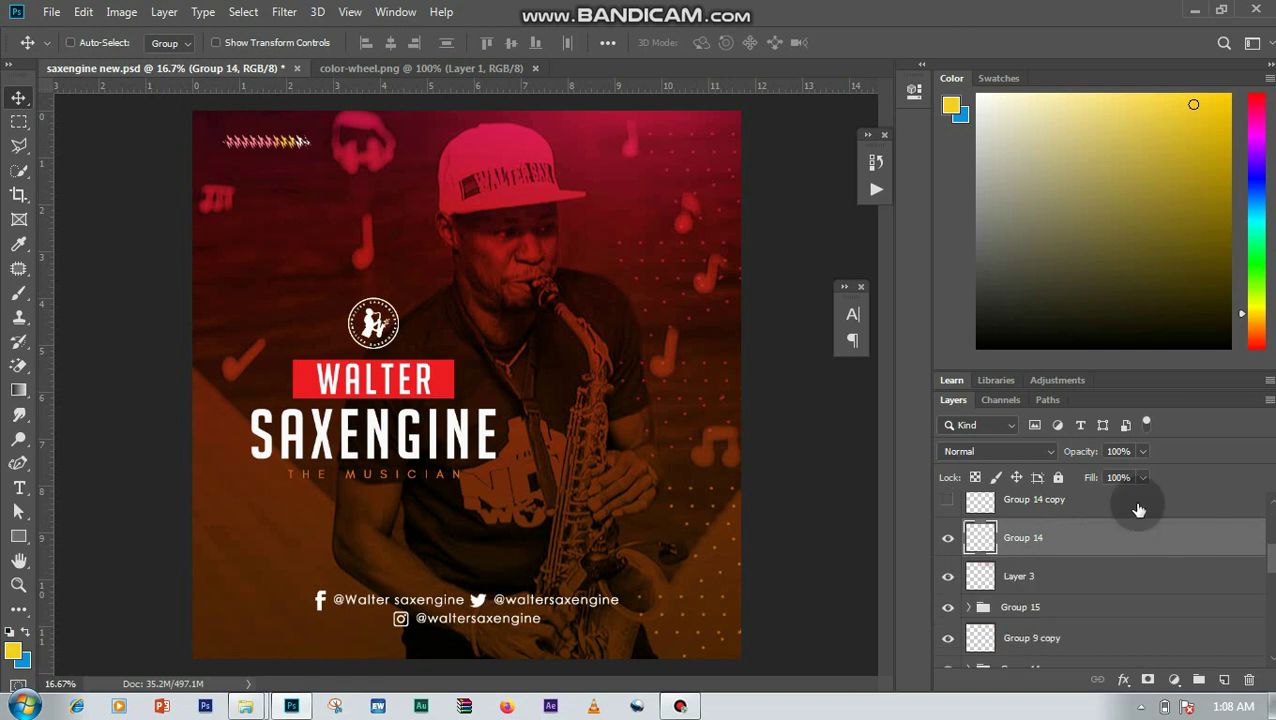
click(1020, 515)
click(947, 512)
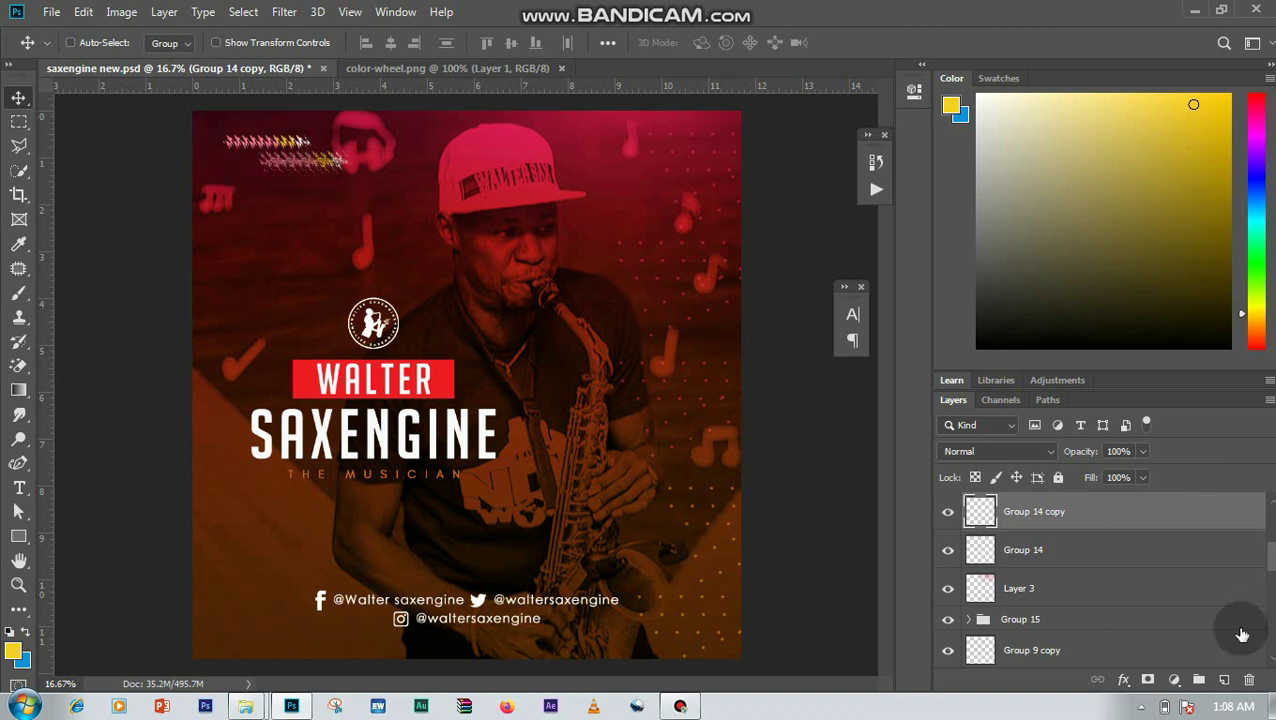
Step: Show the Rectangle 3 layer, the semi-transparent black strip along the flyer's lower edge
scroll(1272, 563, up, 1)
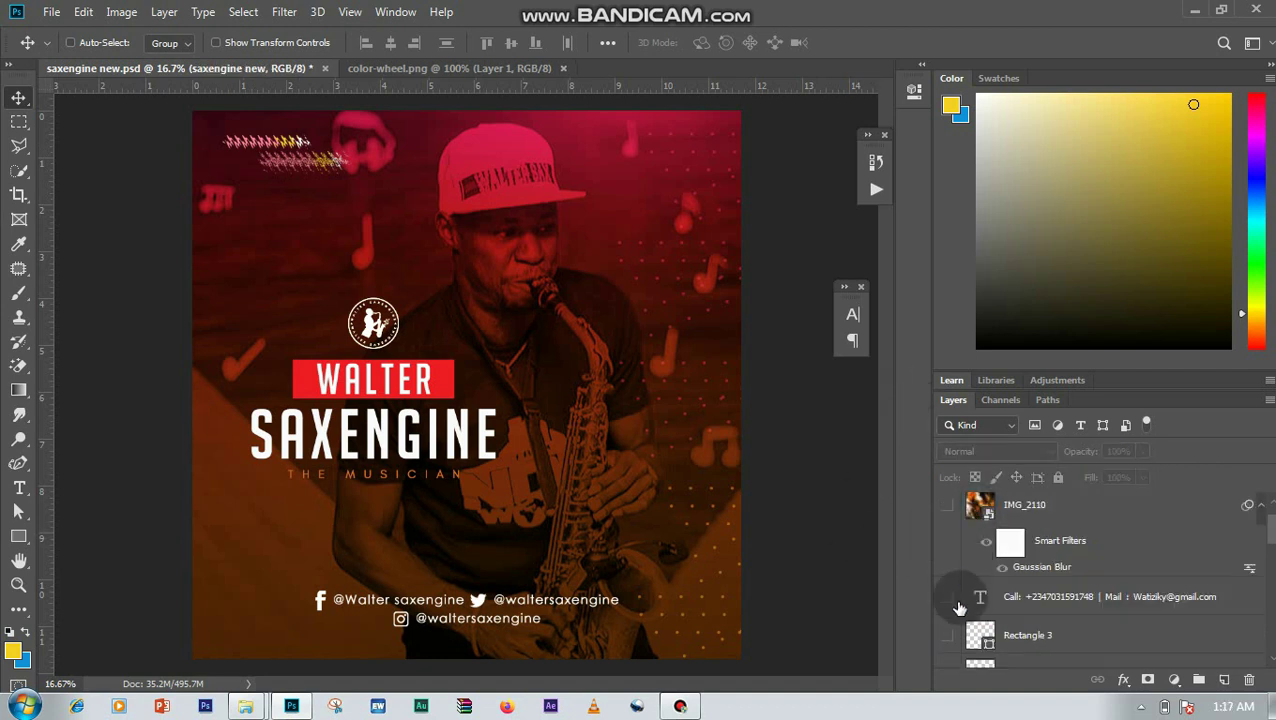
scroll(1100, 580, down, 3)
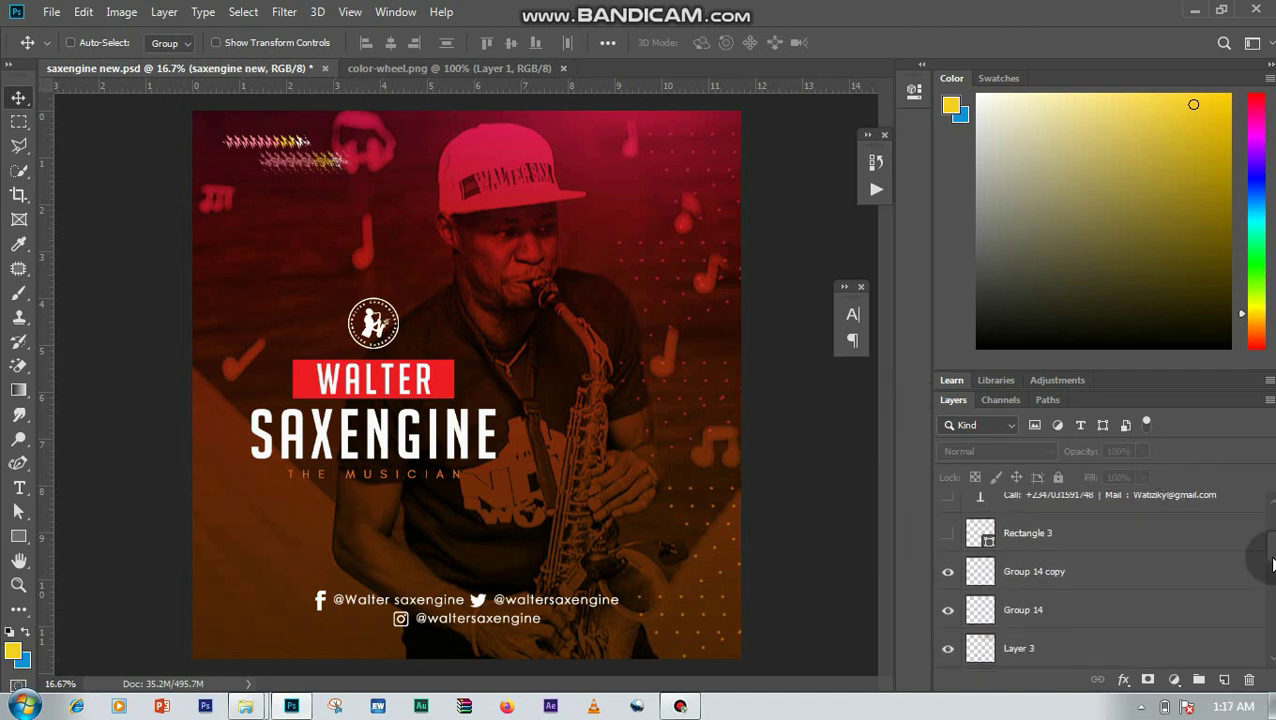
click(1062, 535)
click(948, 535)
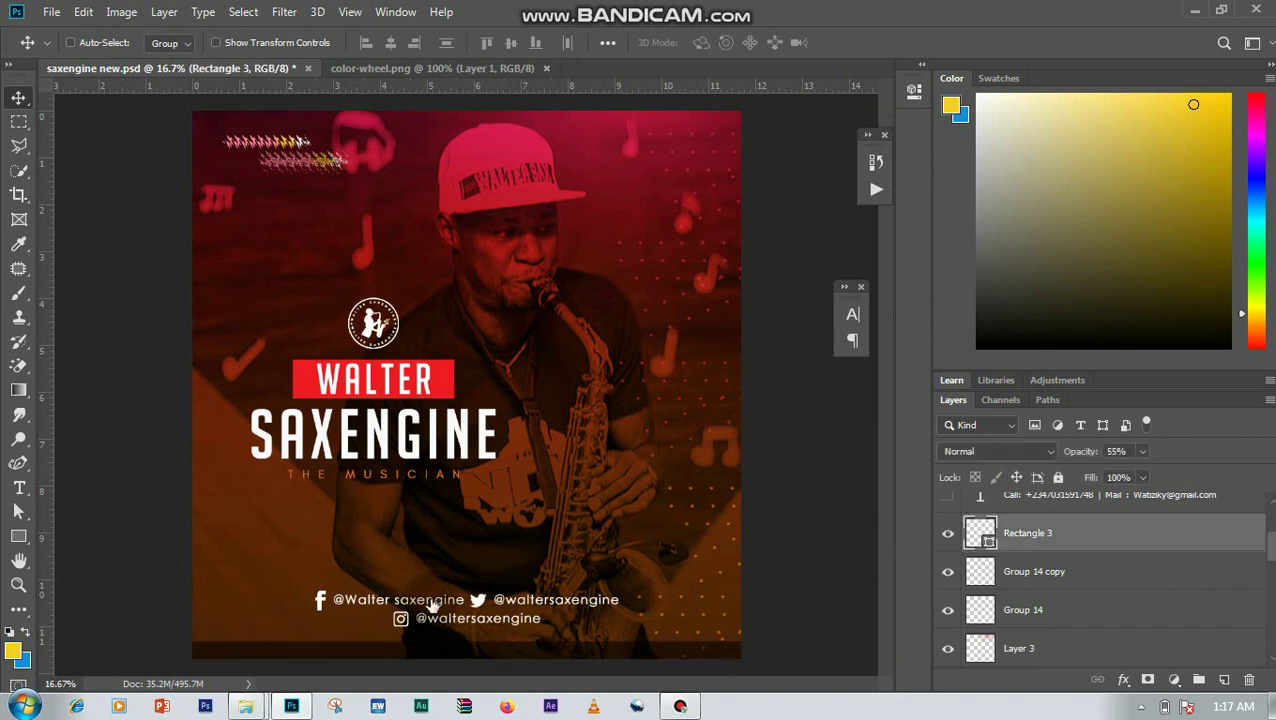
click(20, 538)
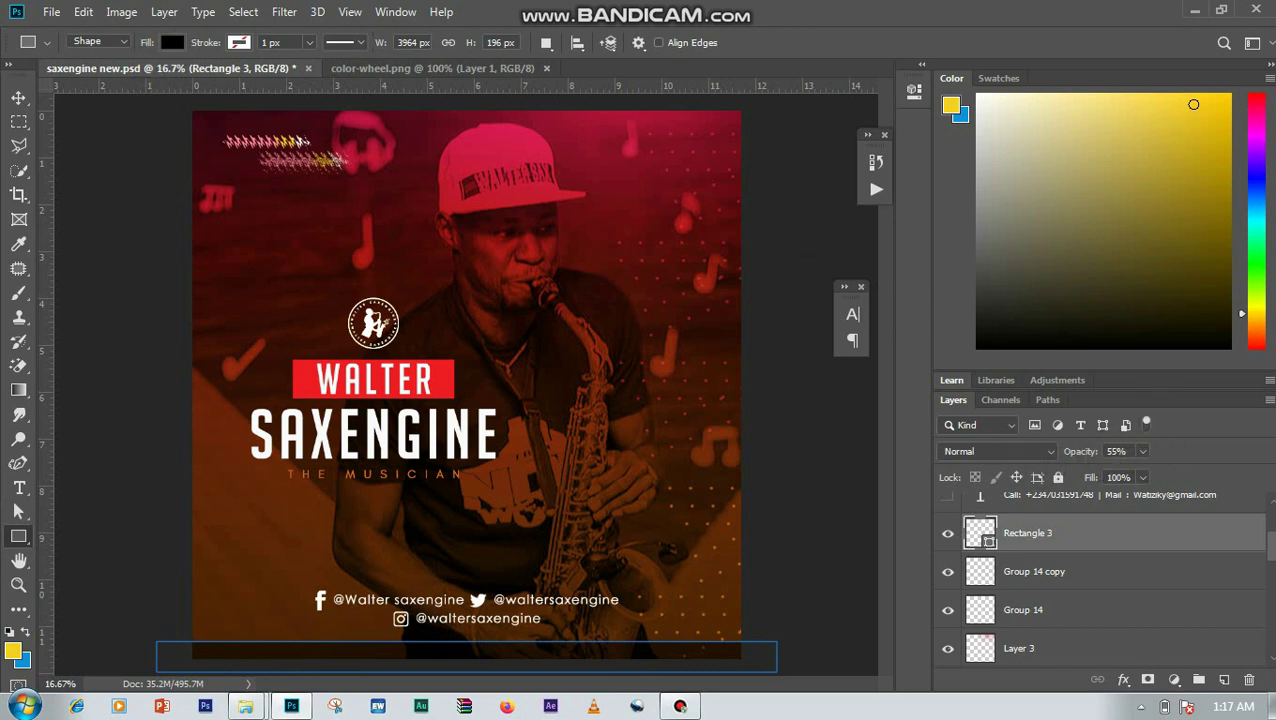
Step: Show the contact text layer with the phone number and e-mail over the dark strip
scroll(1100, 577, up, 1)
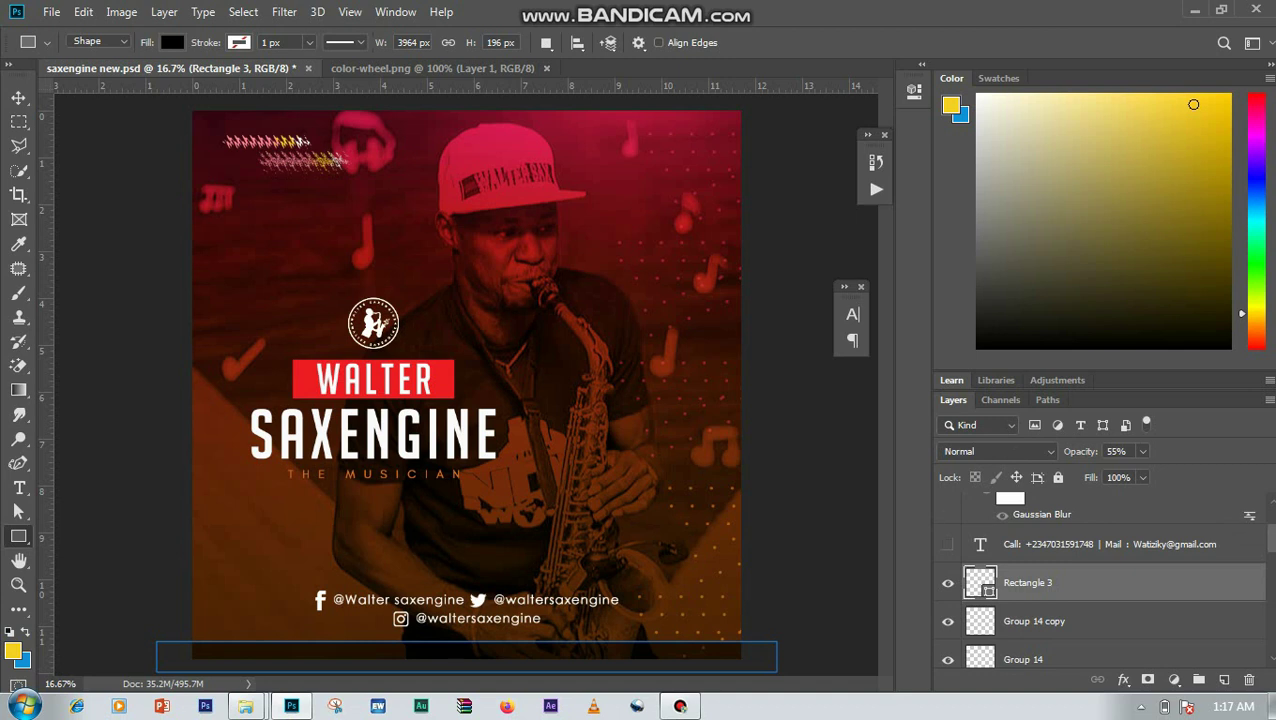
click(962, 552)
click(948, 547)
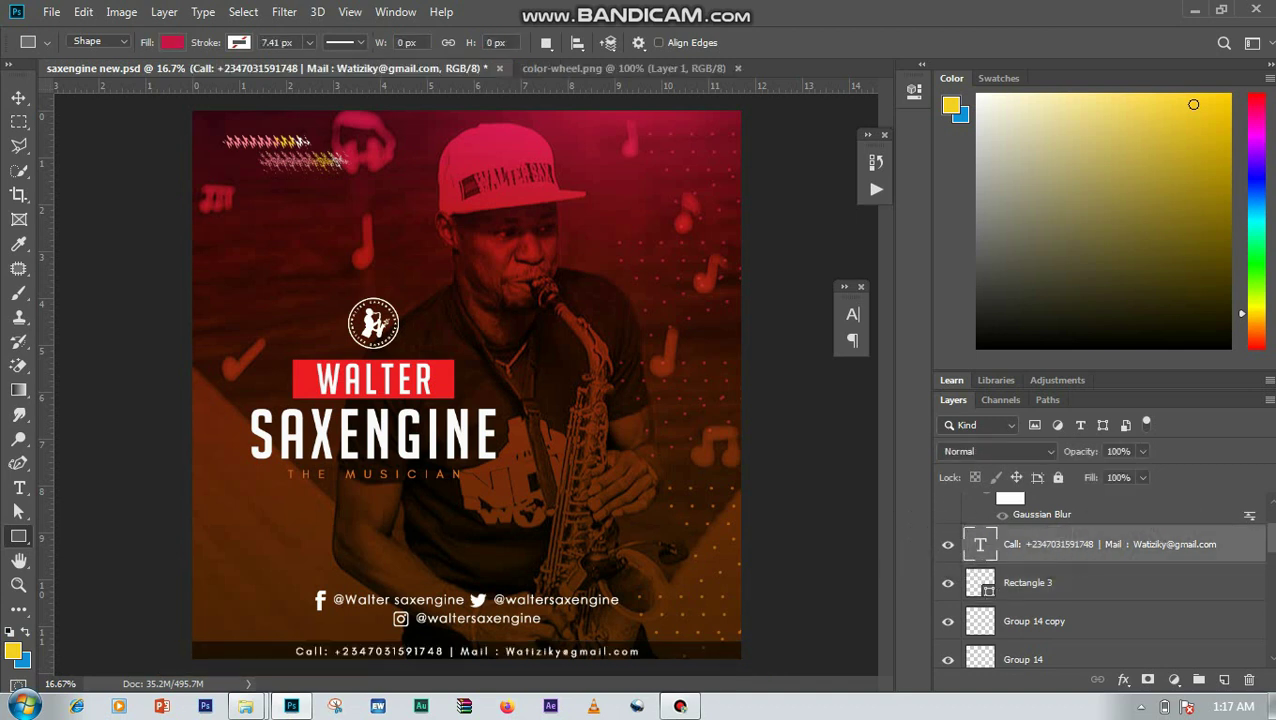
scroll(1100, 575, up, 1)
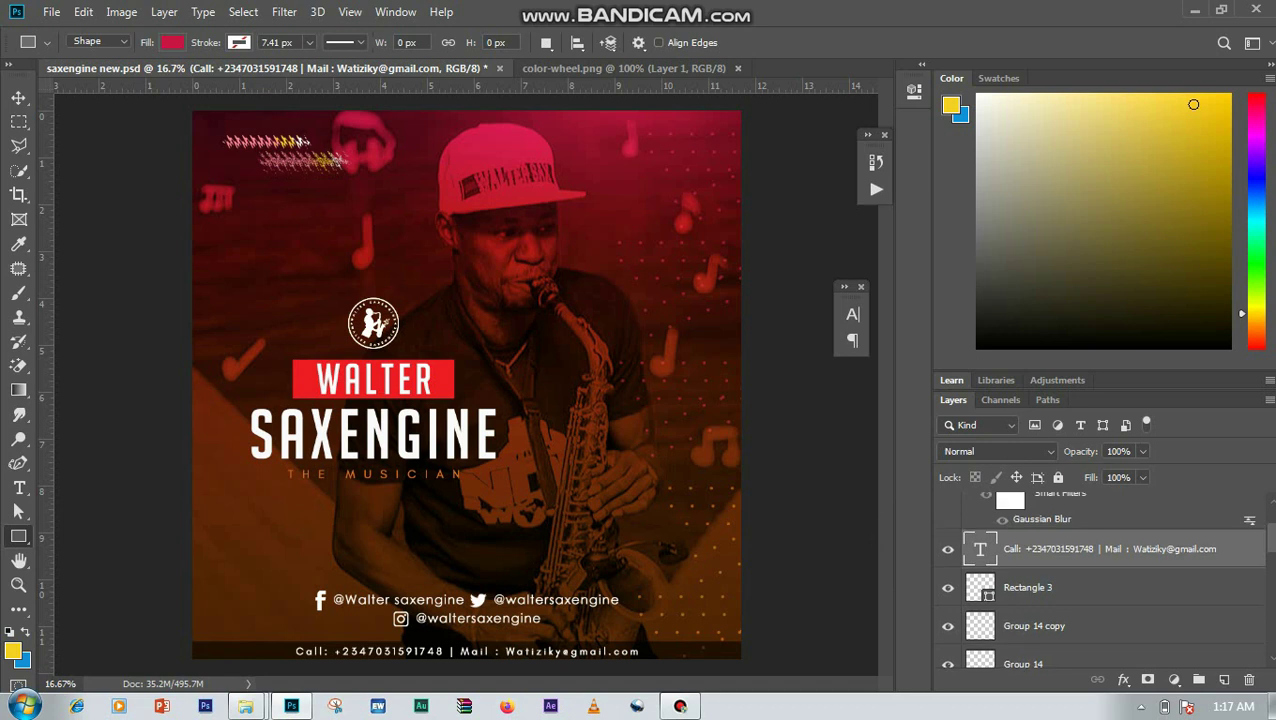
key(ctrl+minus)
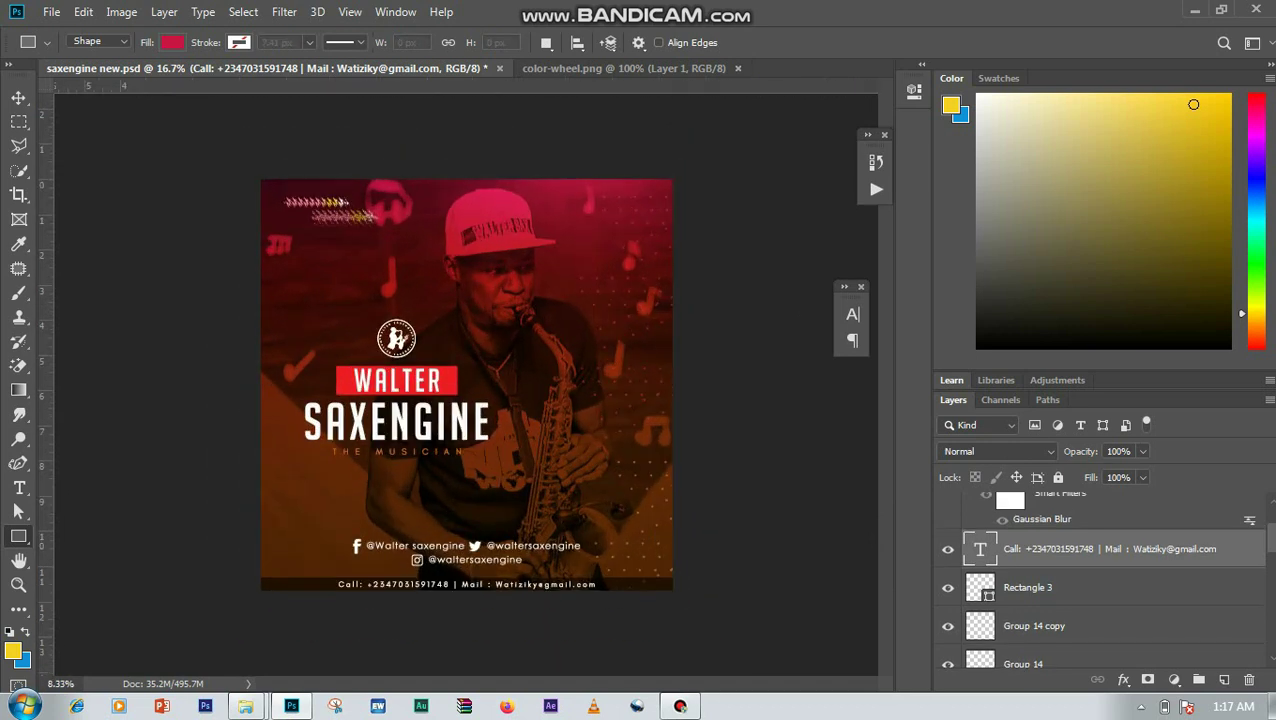
key(ctrl+plus)
key(ctrl+minus)
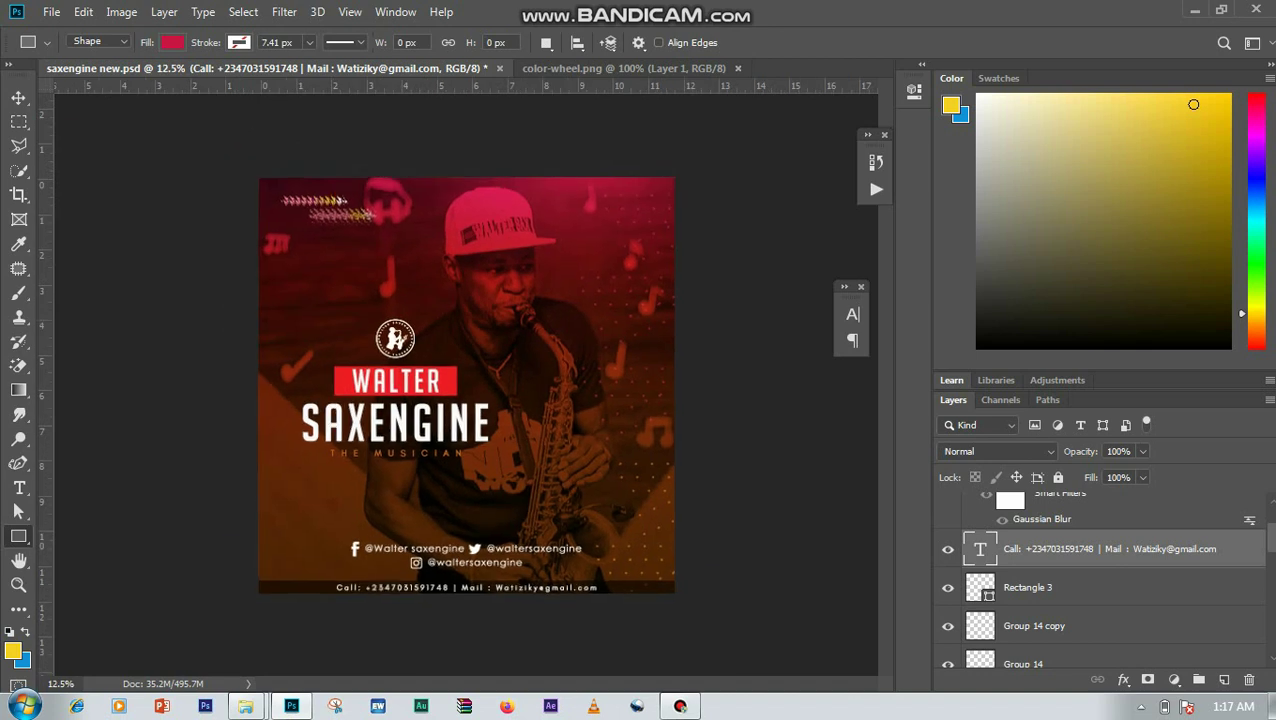
key(ctrl+plus)
key(ctrl+minus)
key(ctrl+plus)
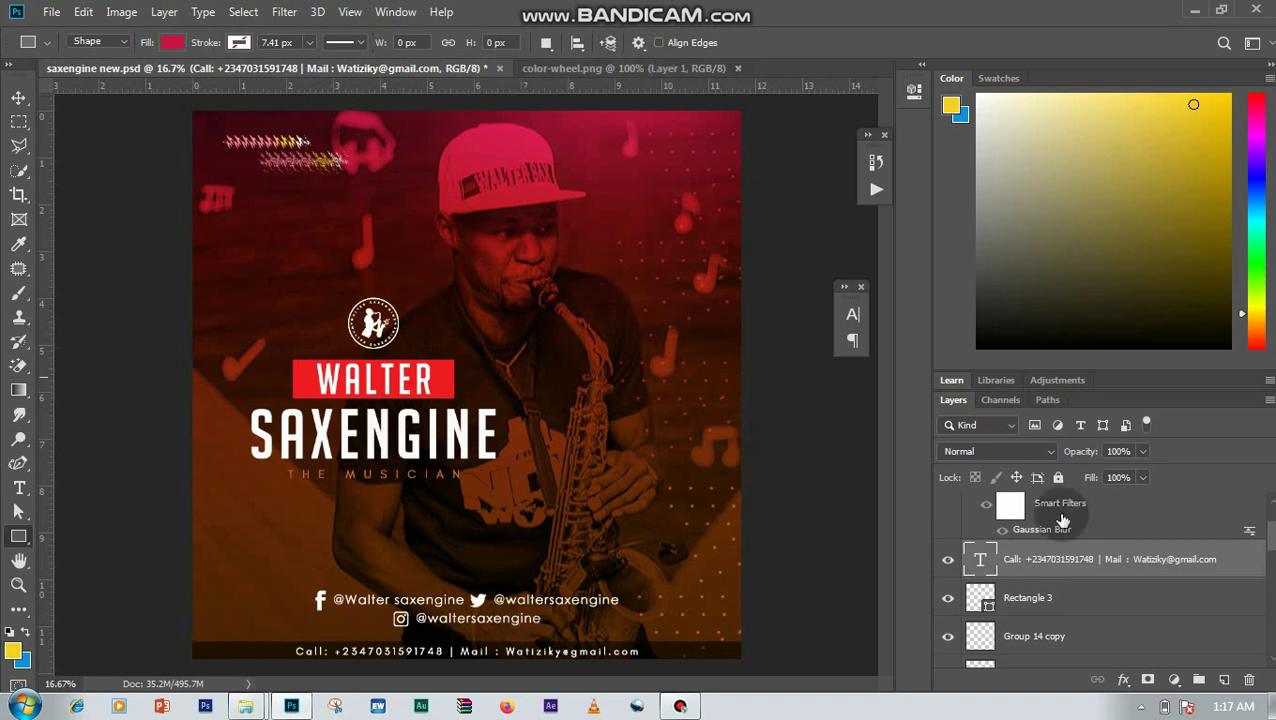
Step: Show the IMG_2110 layer, the blurred Christmas ornament photo above the contact text layer
scroll(1270, 538, up, 2)
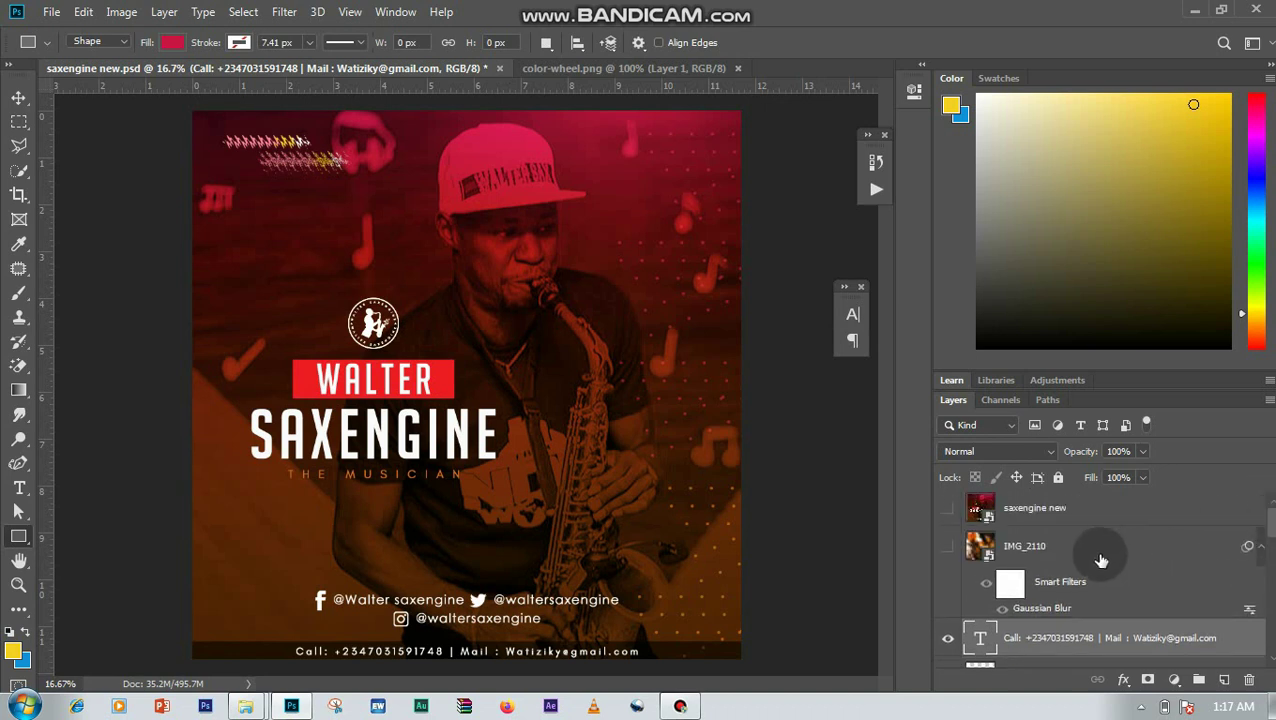
click(946, 542)
click(949, 545)
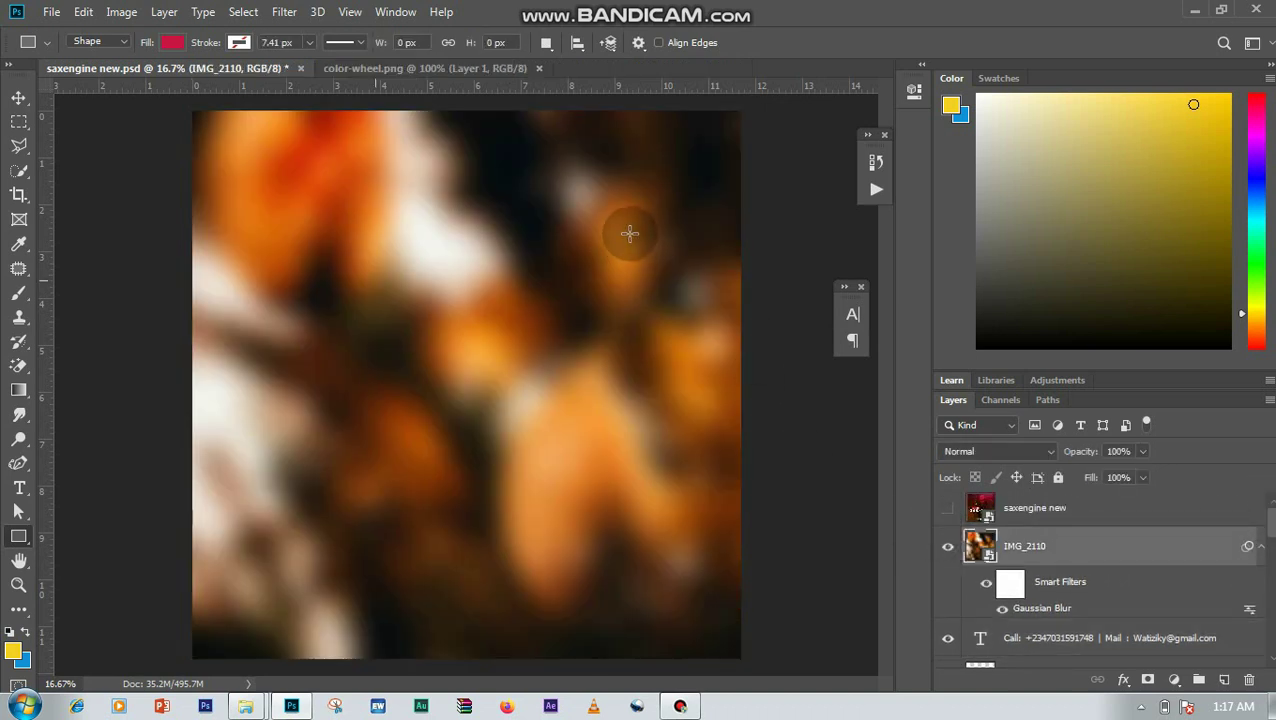
Step: Compare the IMG_2110 photo without and with its Gaussian Blur smart filter, and look through the available blur filters
click(985, 588)
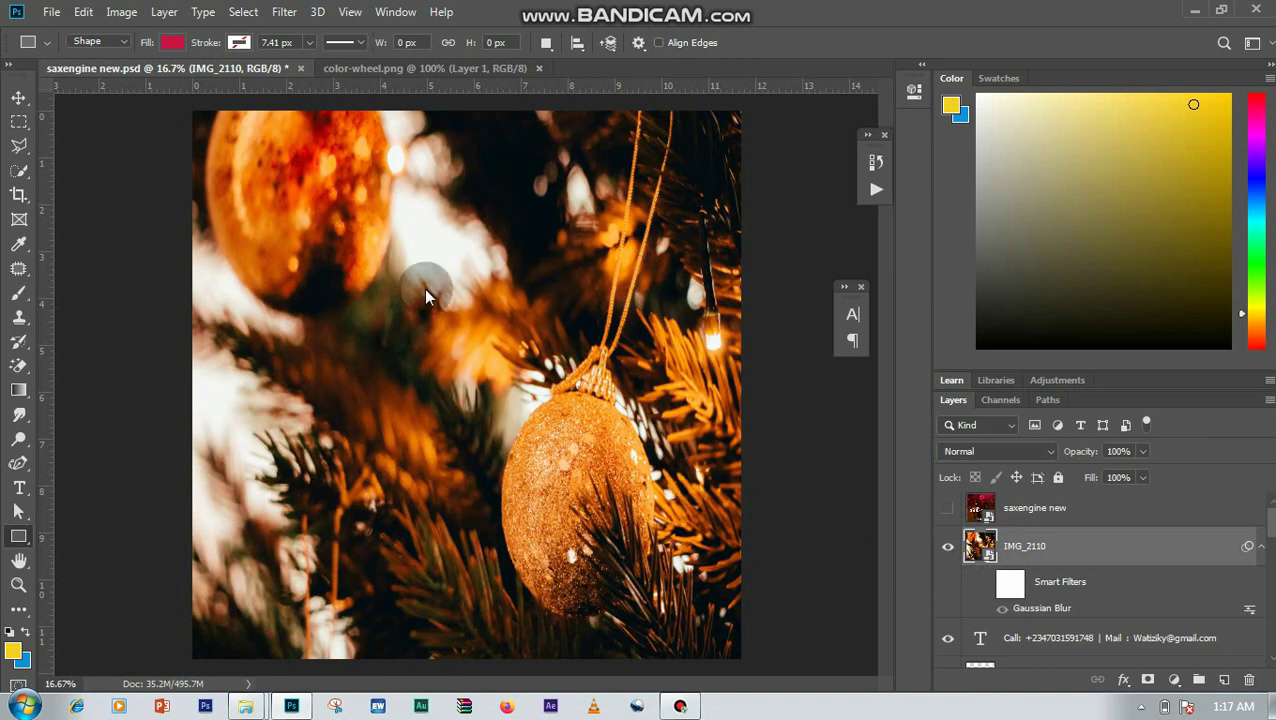
click(287, 12)
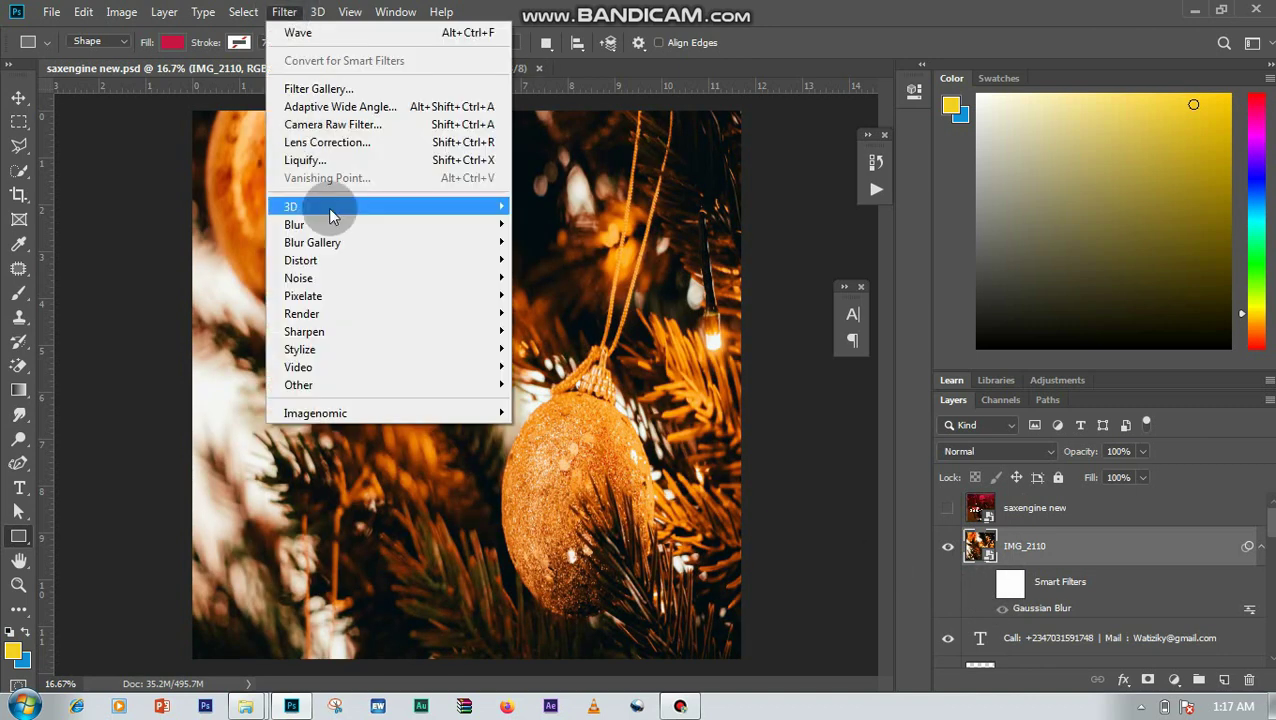
mouse_move(355, 230)
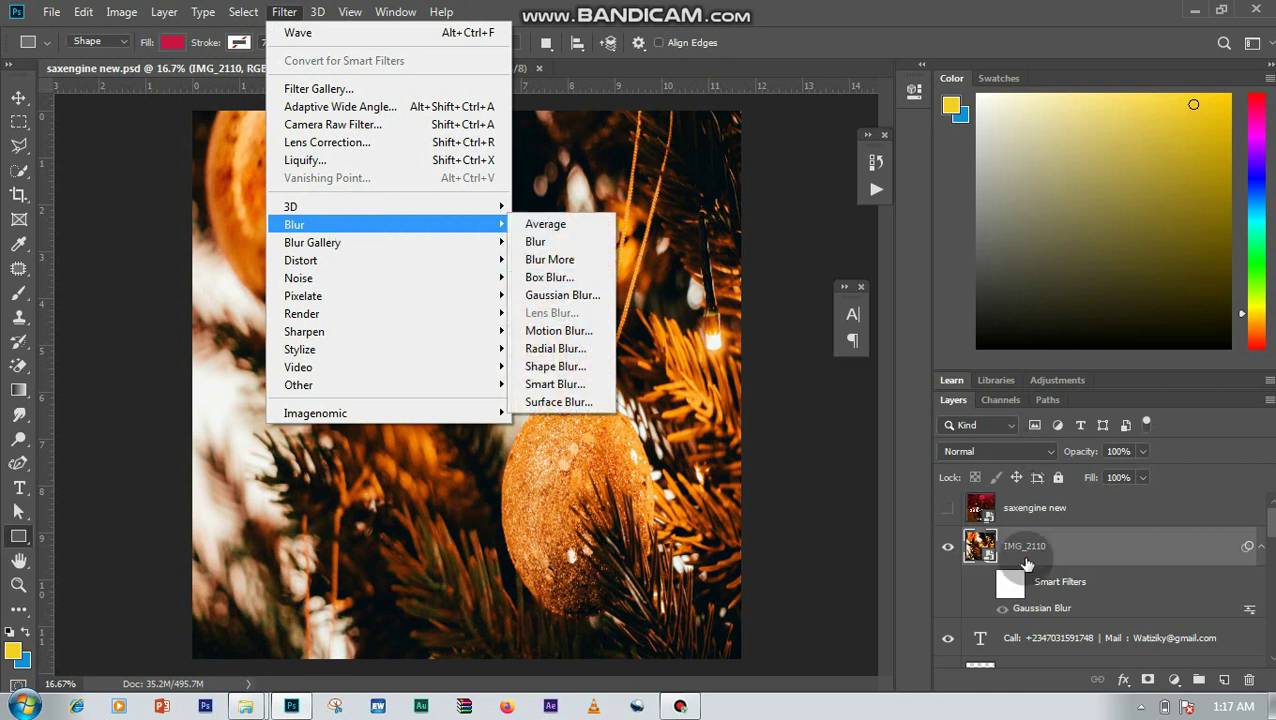
click(1003, 584)
click(992, 586)
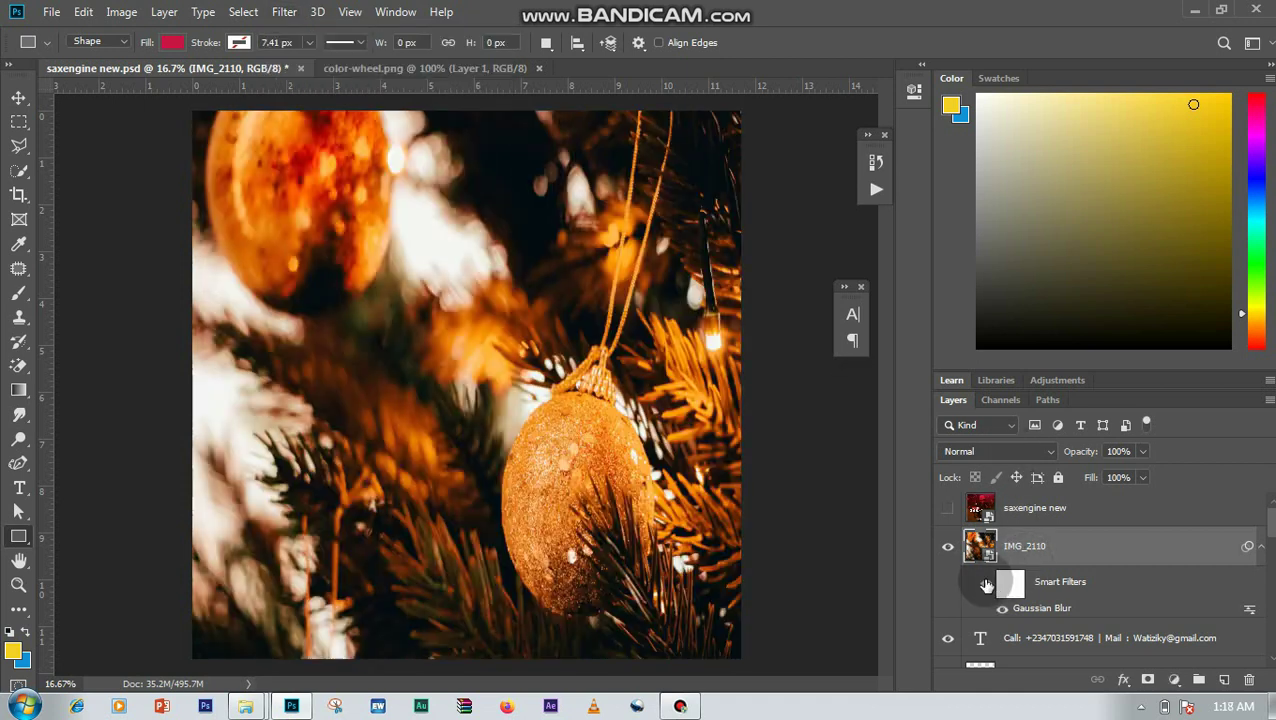
click(986, 586)
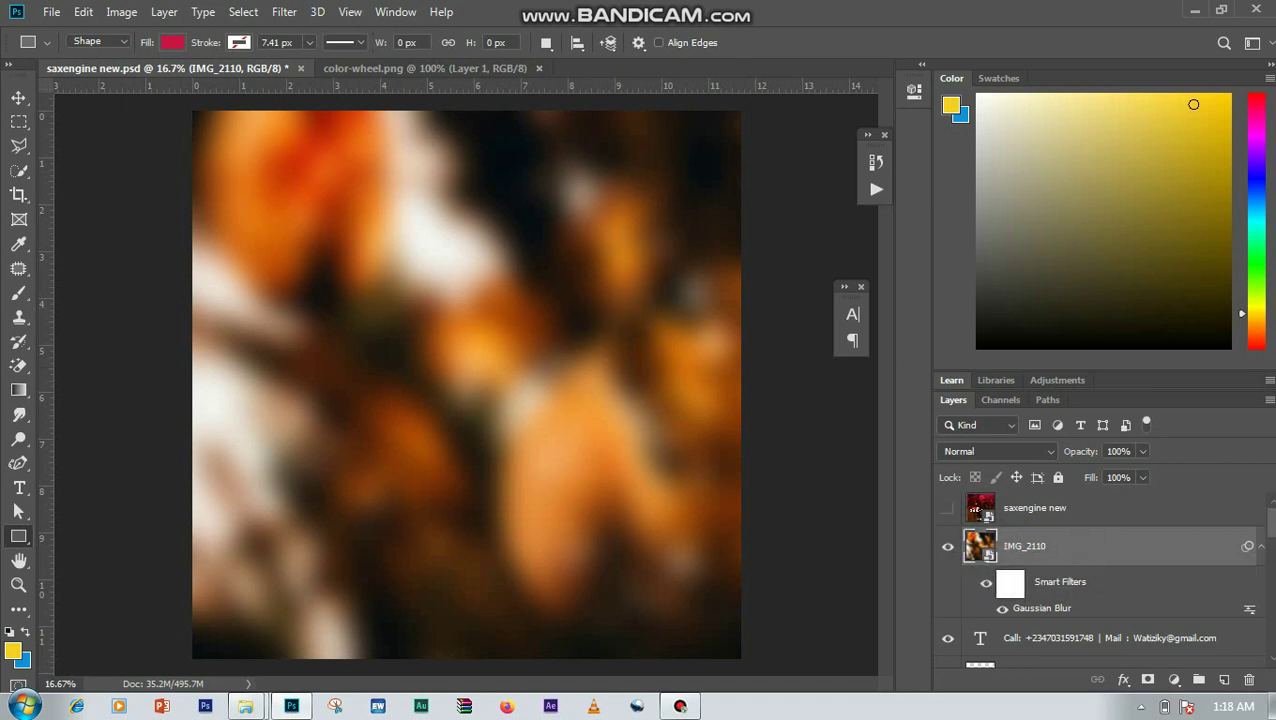
Step: Show the saxengine new smart object layer above the blurred photo, leaving the photo as a frame around the flyer
click(1100, 515)
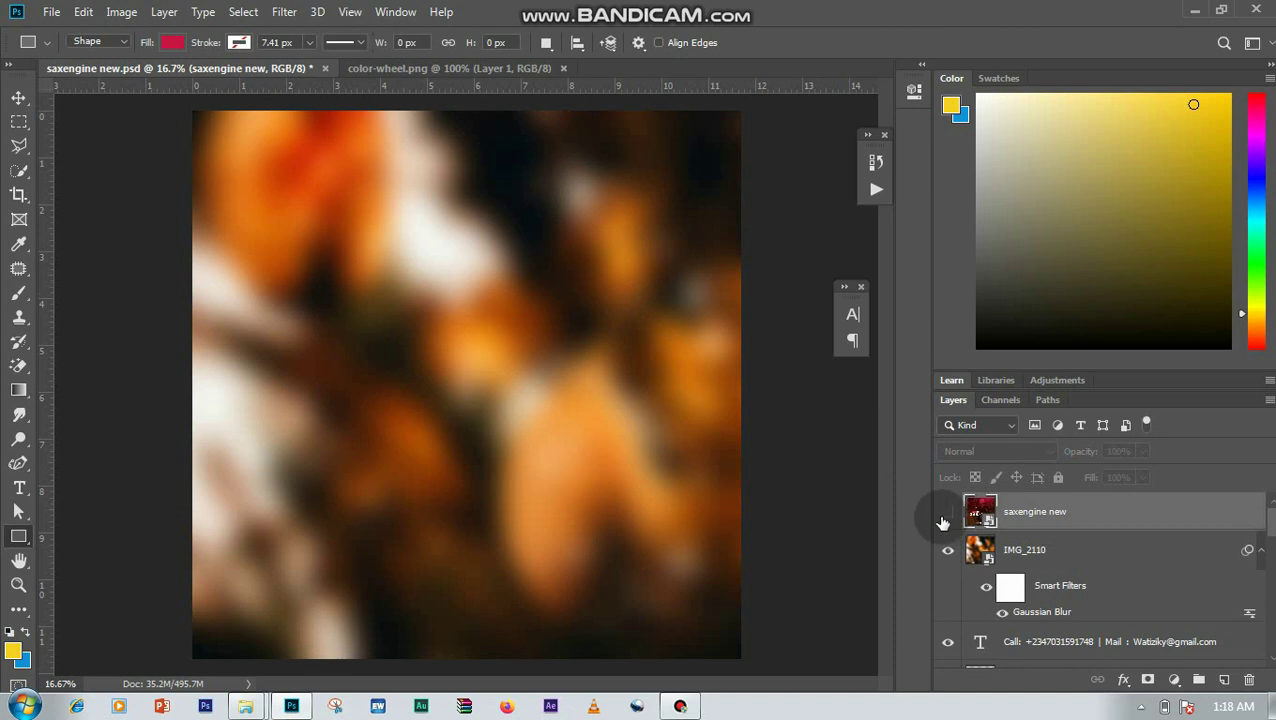
click(946, 512)
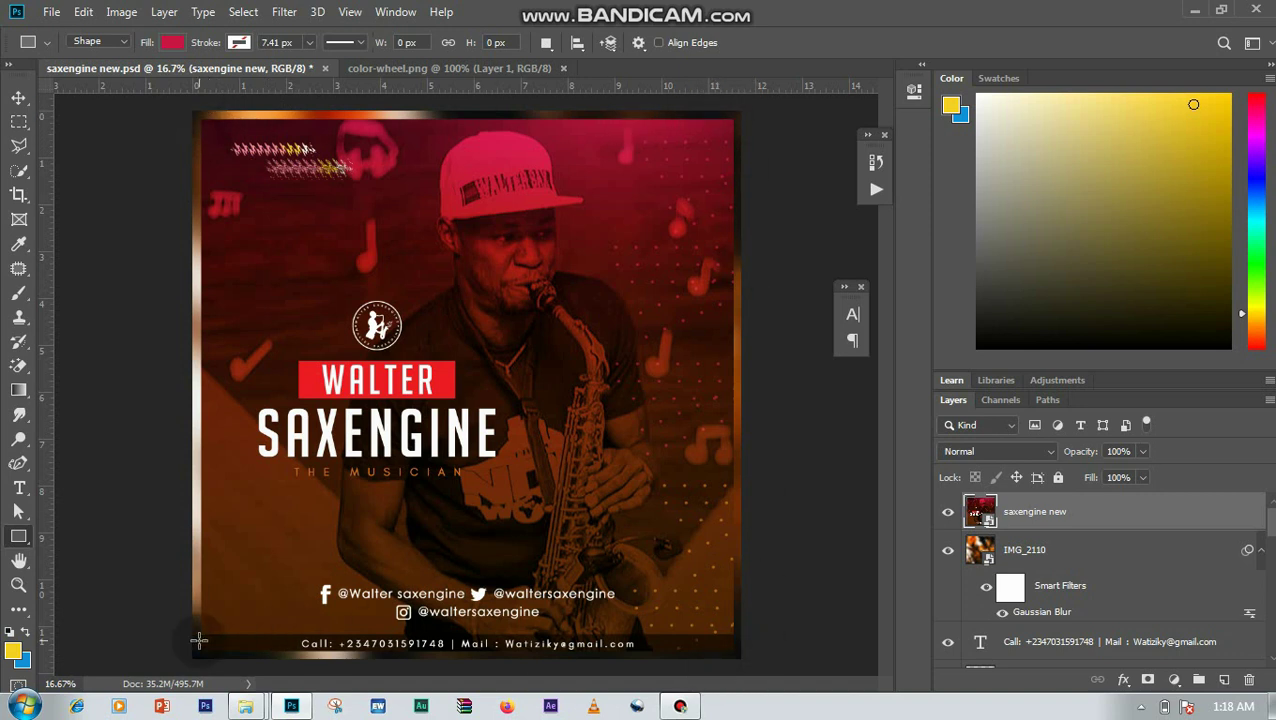
click(18, 97)
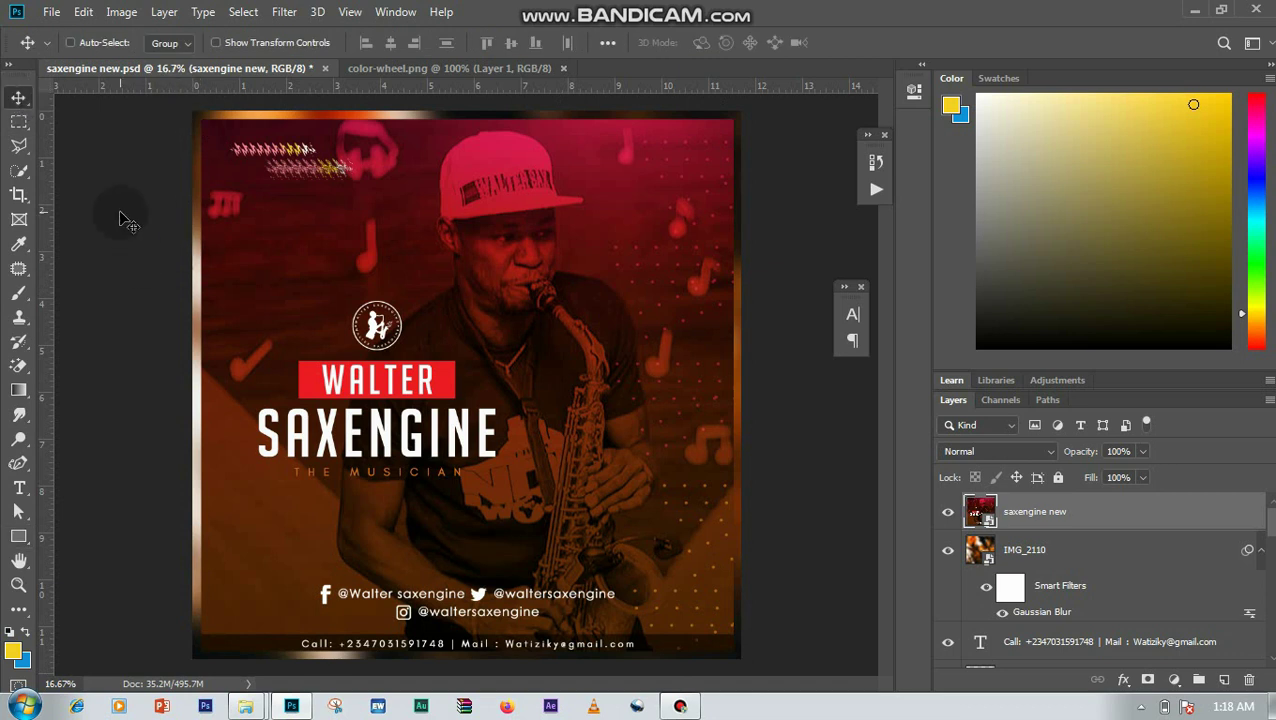
key(ctrl+minus)
key(ctrl+plus)
key(ctrl+minus)
key(ctrl+plus)
key(ctrl+minus)
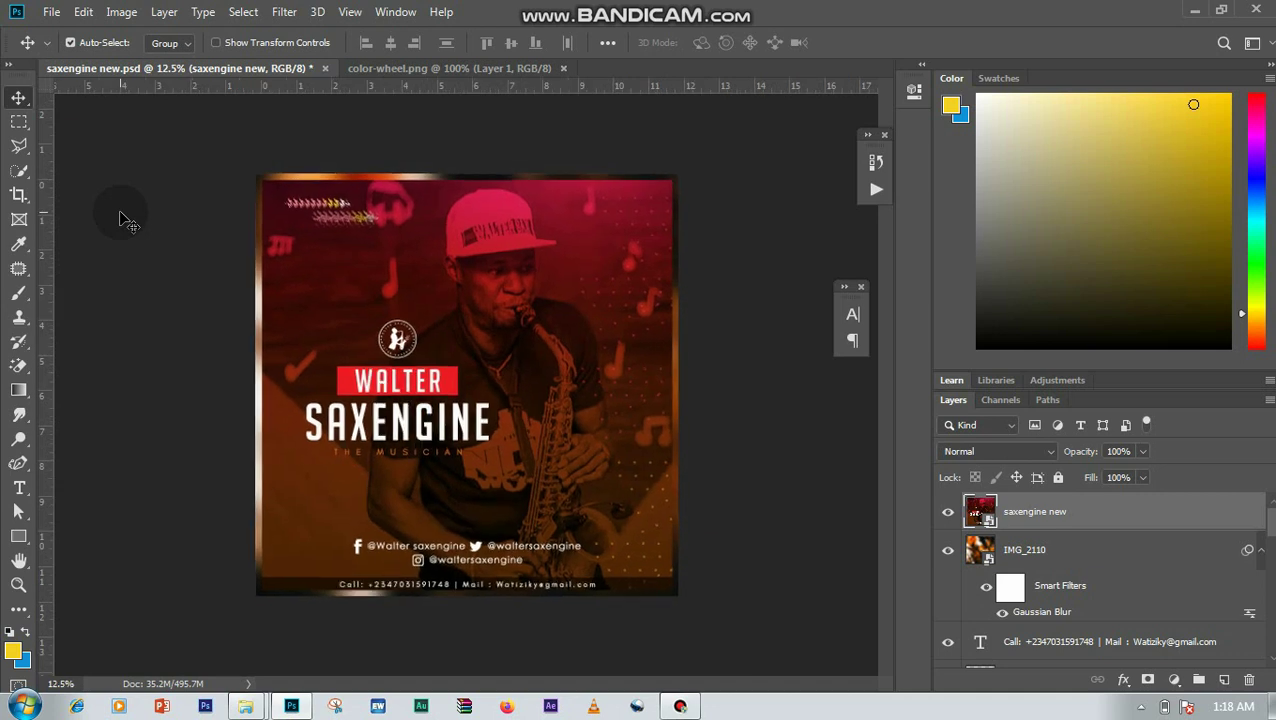
key(ctrl+plus)
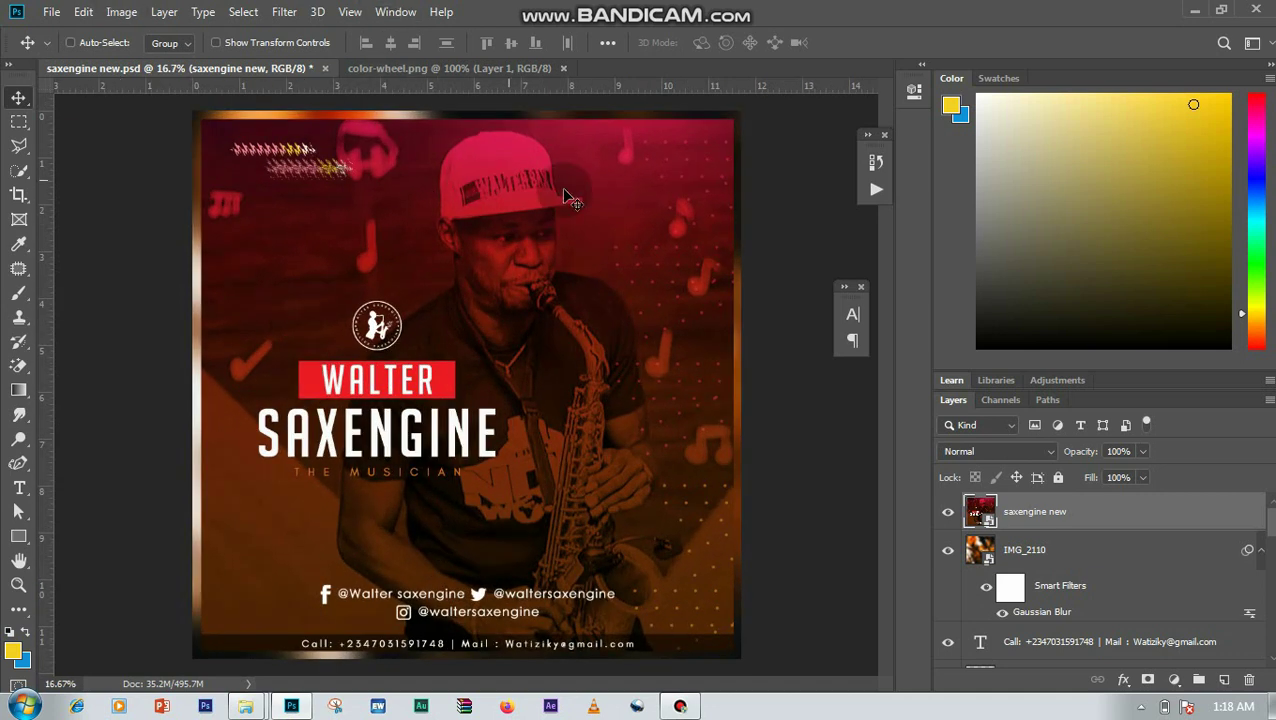